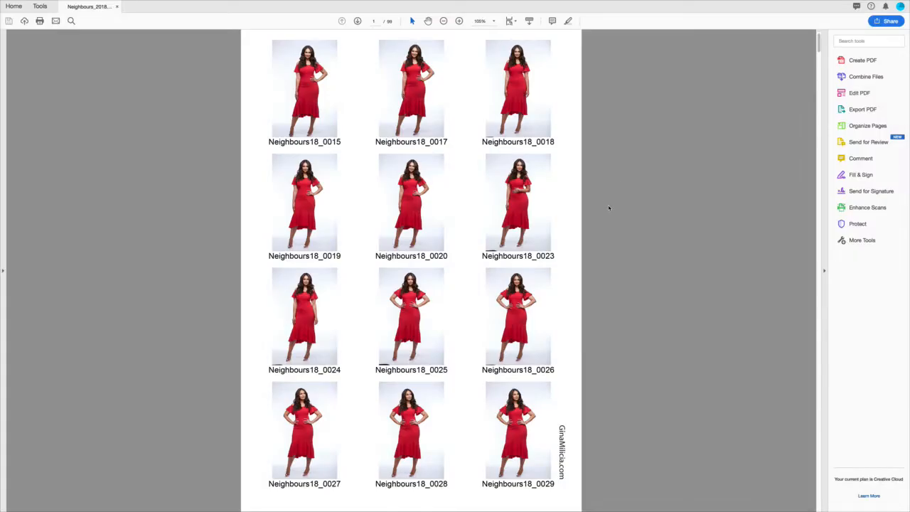
# Examine the numbered thumbnails and page layout of the Neighbours_2018 PDF contact sheets, from page 1 through about page 30.
pyautogui.scroll(-6, 608, 207)
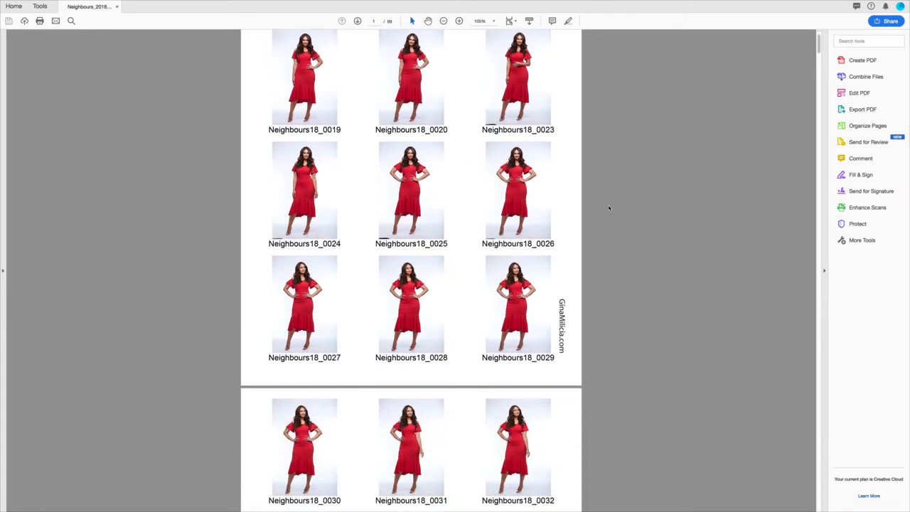
pyautogui.scroll(-11, 609, 207)
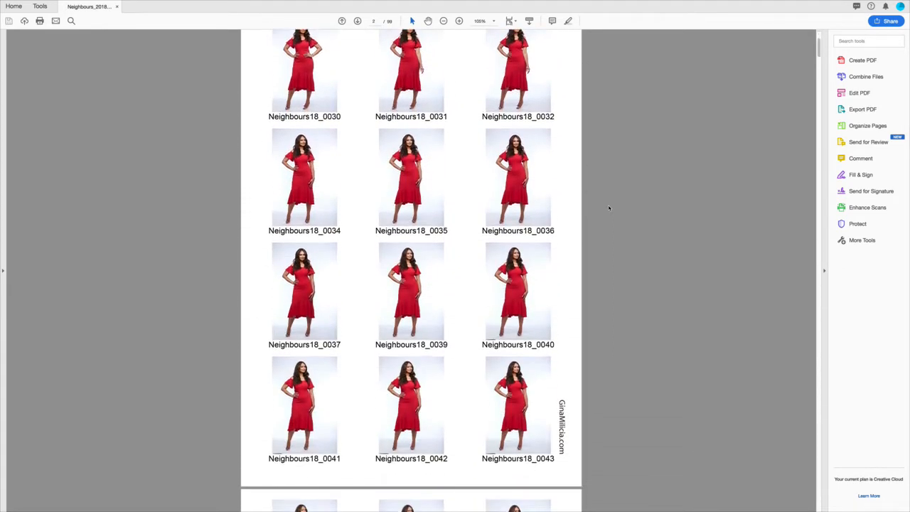
pyautogui.scroll(-12, 609, 208)
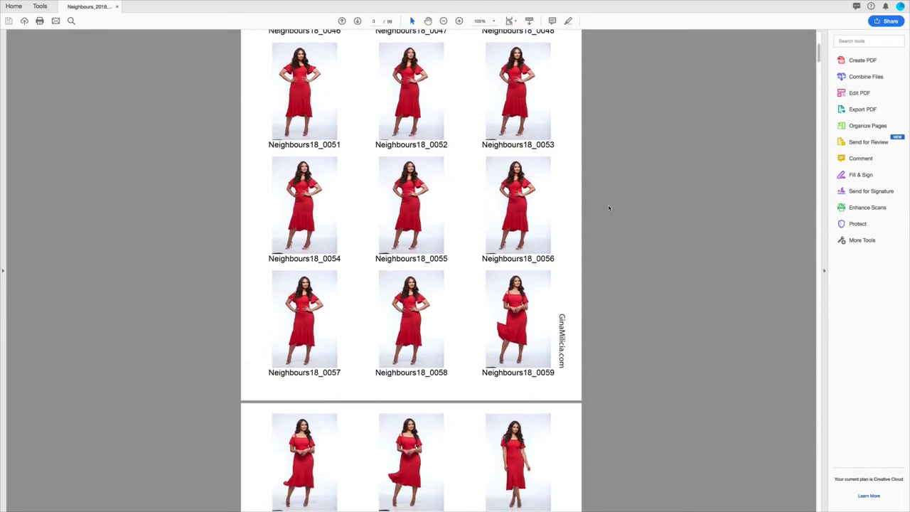
pyautogui.scroll(-3, 609, 208)
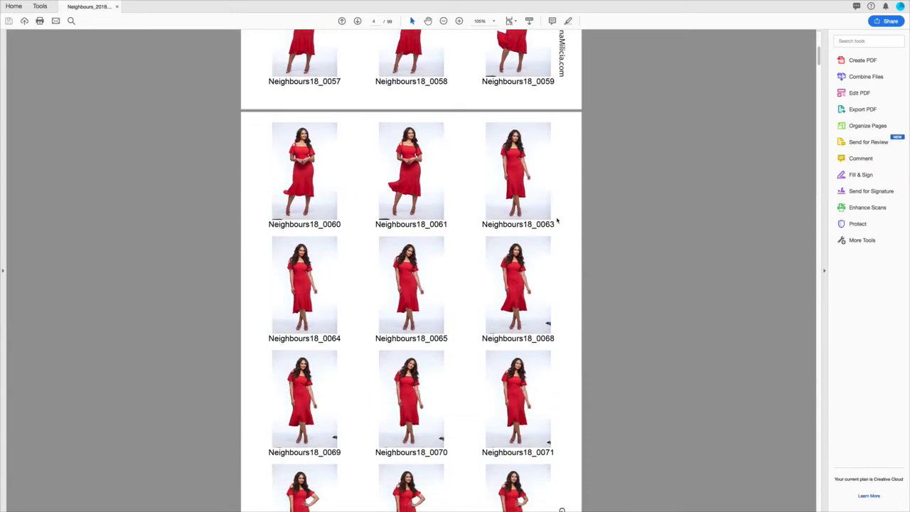
pyautogui.scroll(3, 559, 221)
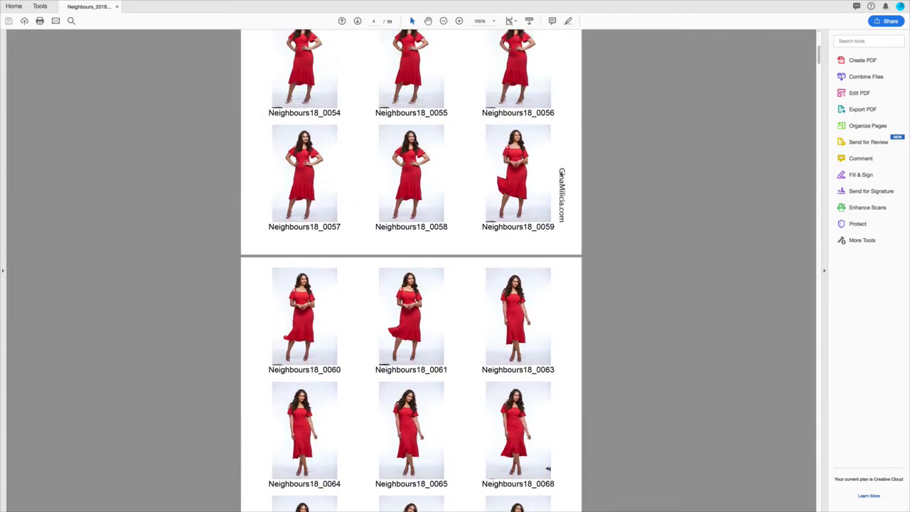
pyautogui.scroll(-2, 564, 242)
pyautogui.scroll(-8, 564, 240)
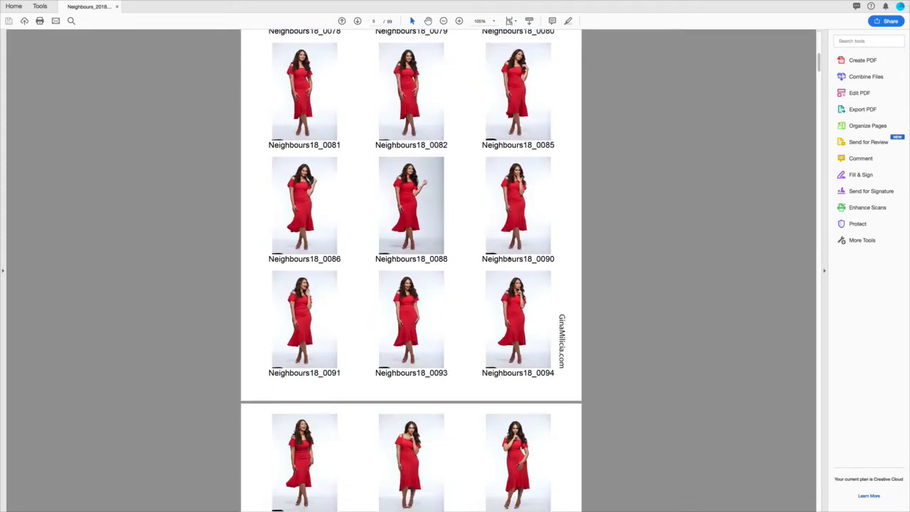
pyautogui.scroll(-2, 510, 259)
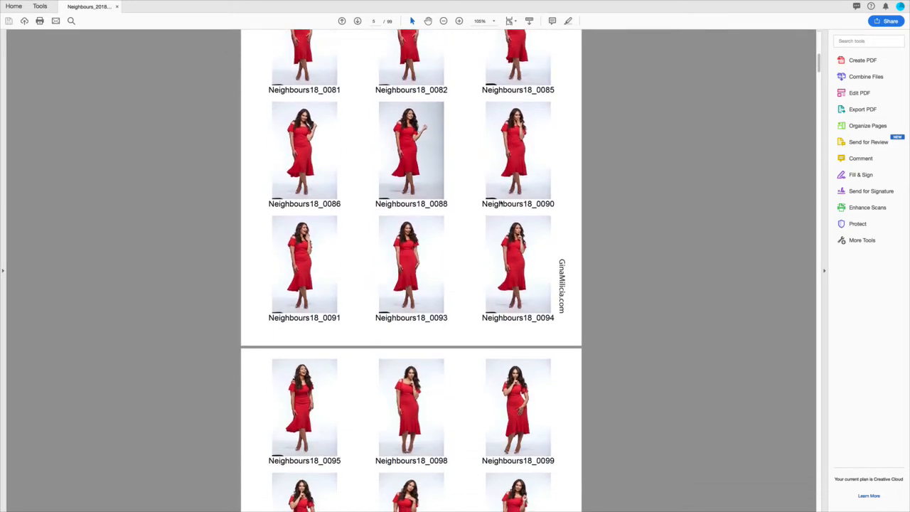
pyautogui.scroll(-20, 516, 222)
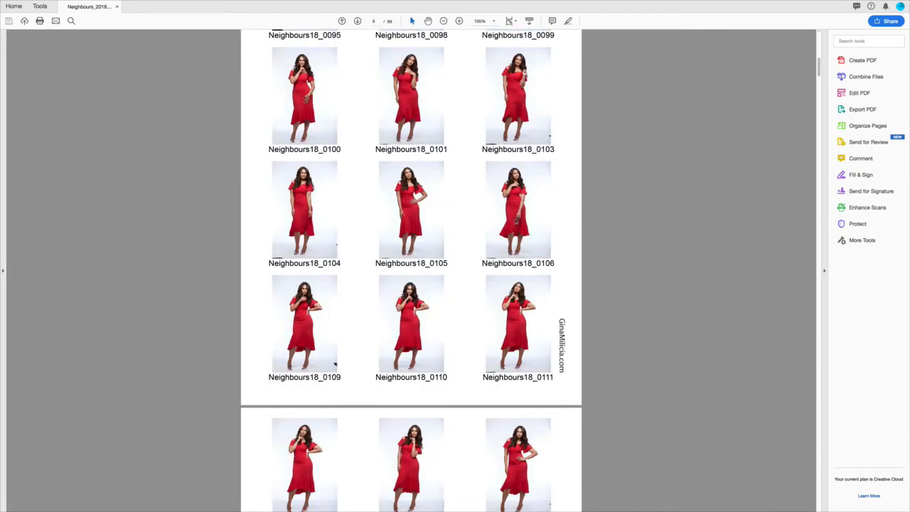
pyautogui.scroll(-20, 515, 224)
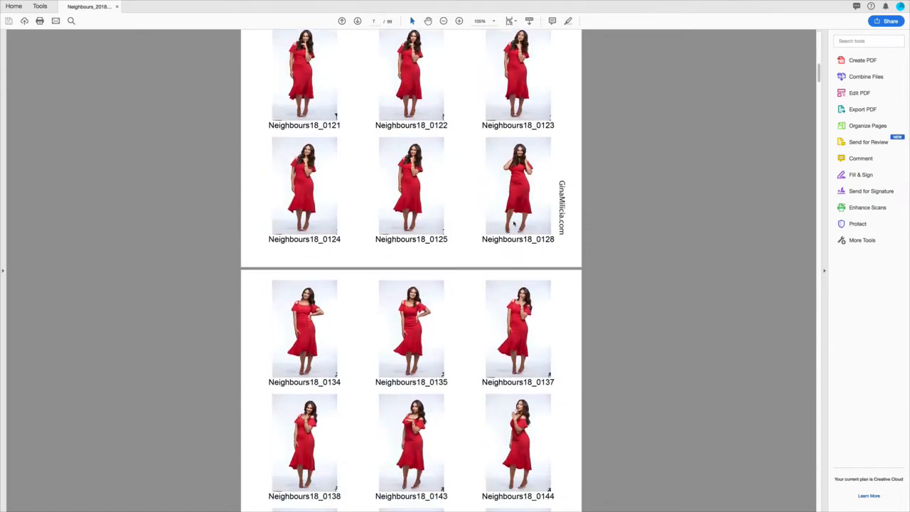
pyautogui.scroll(-20, 513, 224)
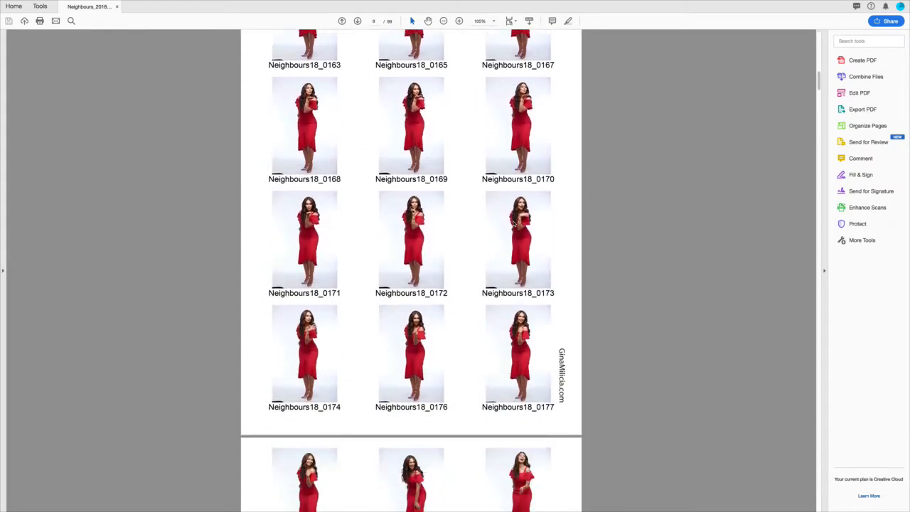
pyautogui.scroll(-20, 514, 224)
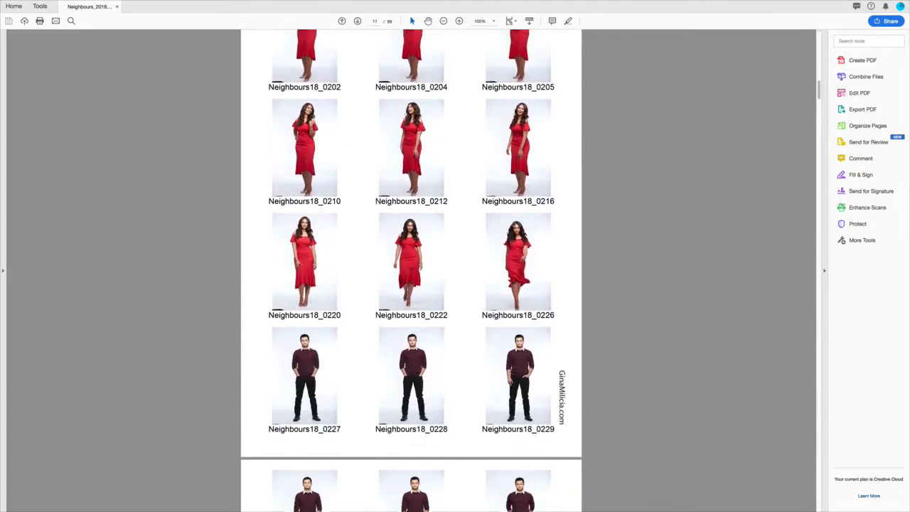
pyautogui.scroll(-20, 513, 224)
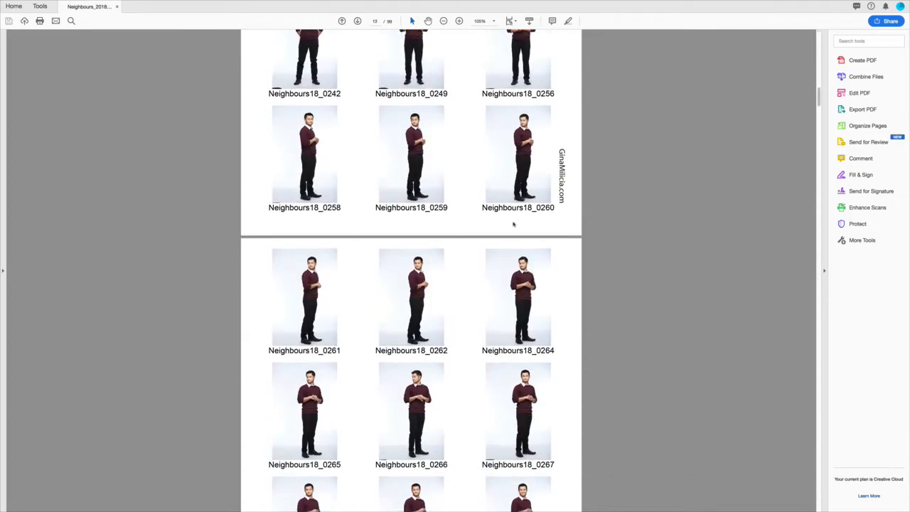
pyautogui.scroll(-20, 514, 224)
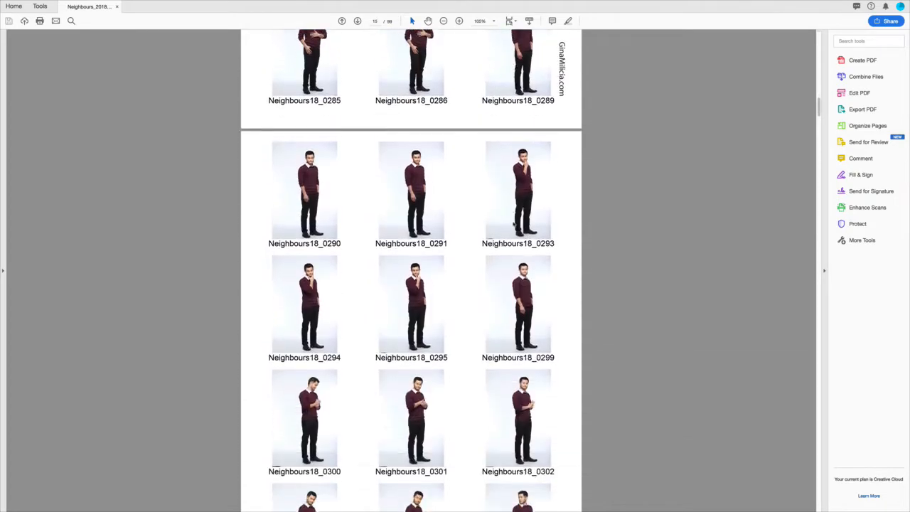
pyautogui.scroll(-20, 514, 224)
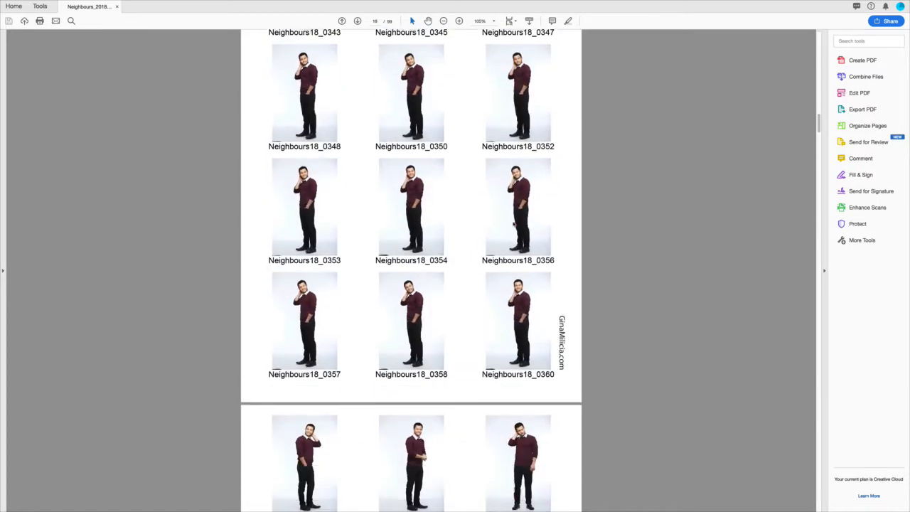
pyautogui.scroll(-20, 513, 224)
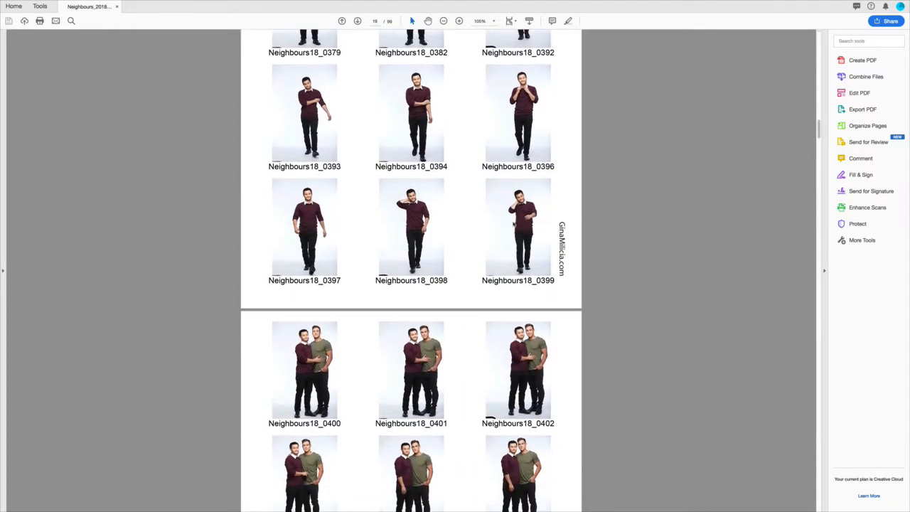
pyautogui.scroll(-20, 514, 224)
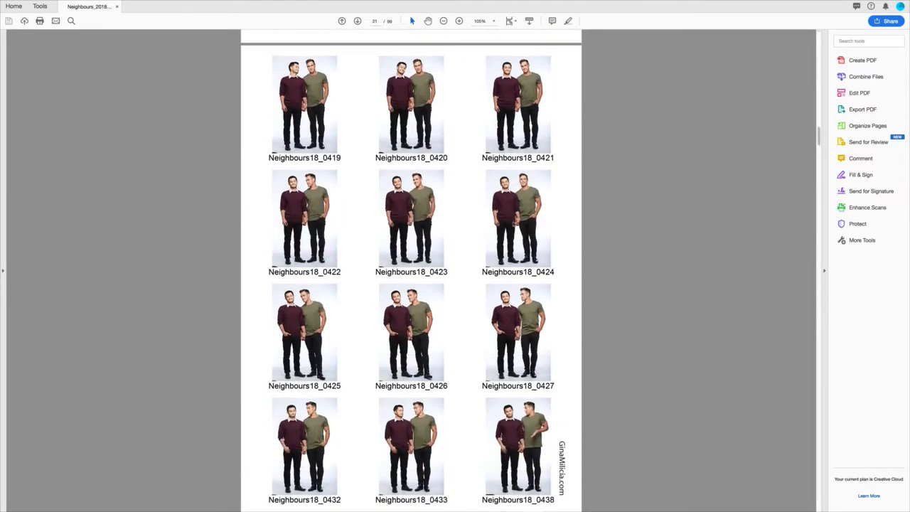
pyautogui.scroll(-10, 514, 224)
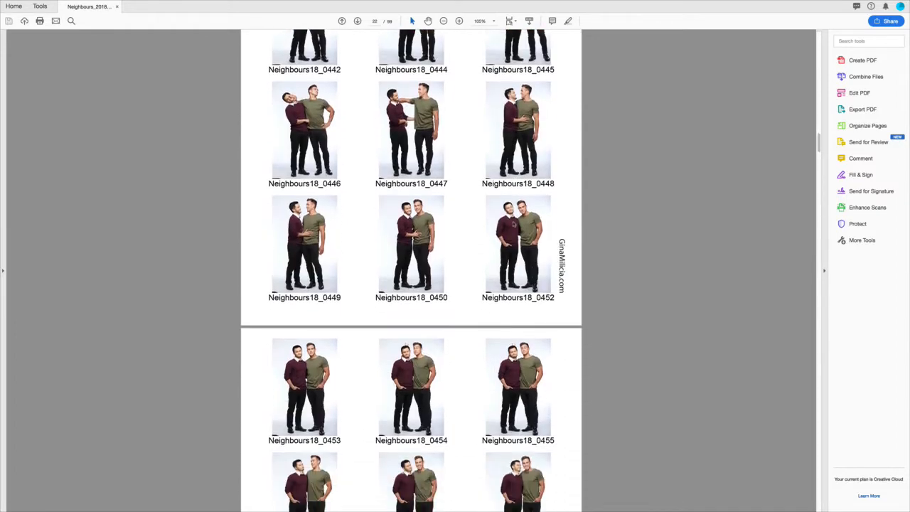
pyautogui.scroll(-15, 514, 224)
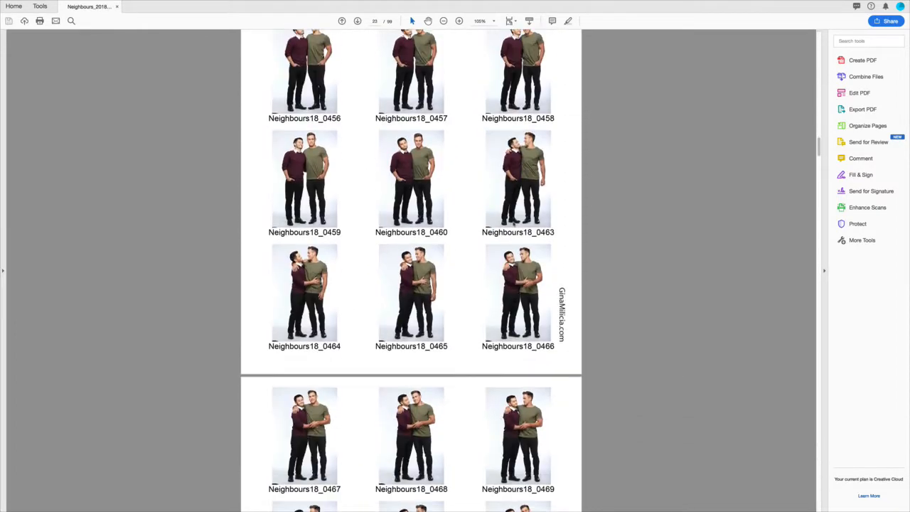
pyautogui.scroll(-3, 514, 224)
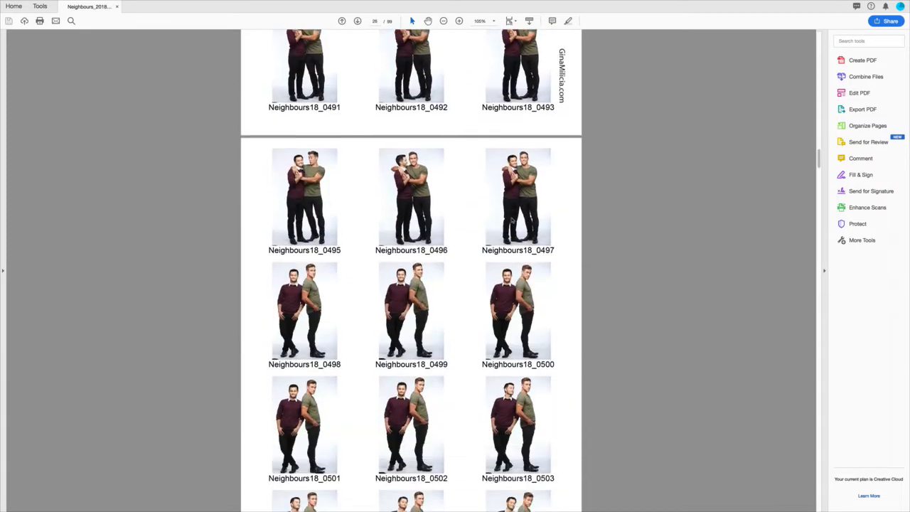
pyautogui.scroll(-12, 514, 222)
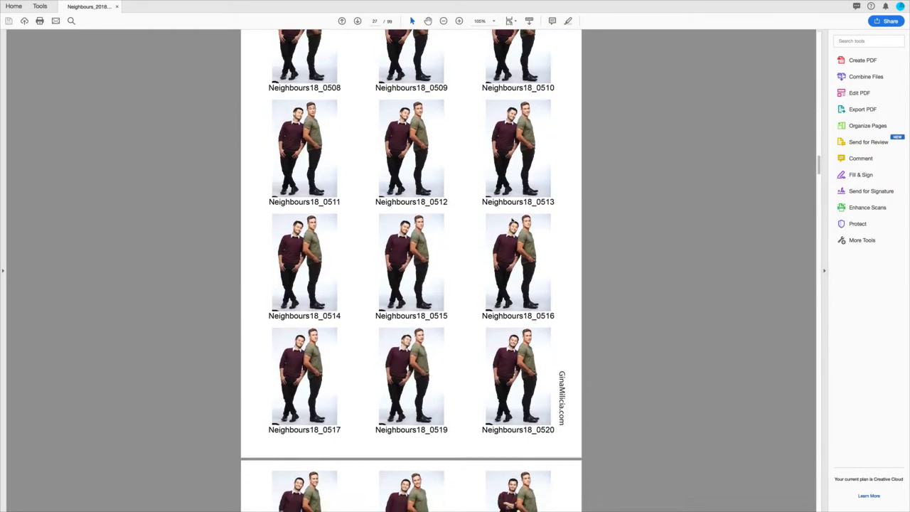
pyautogui.scroll(-15, 514, 222)
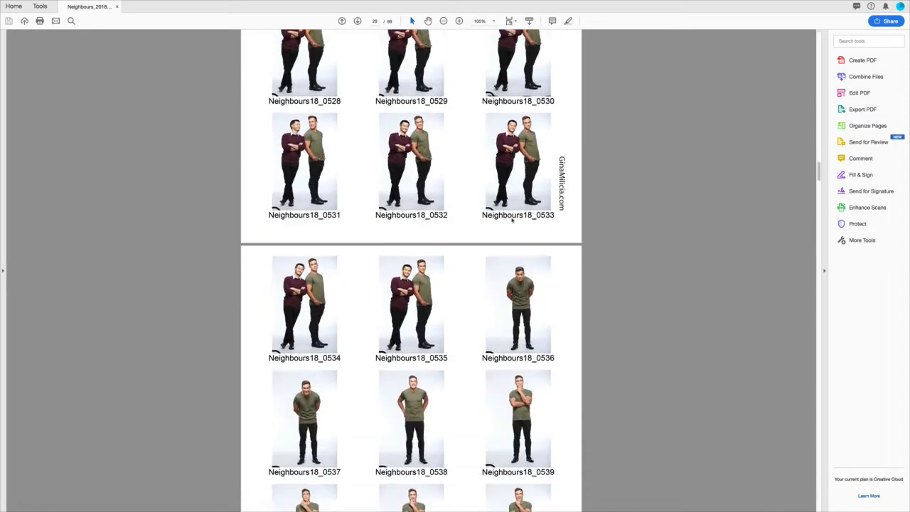
pyautogui.scroll(-15, 412, 270)
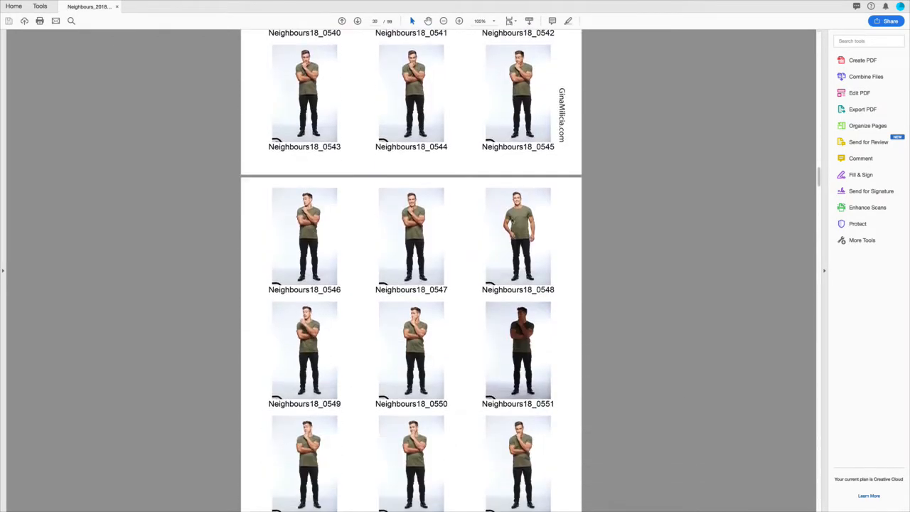
pyautogui.scroll(-18, 412, 271)
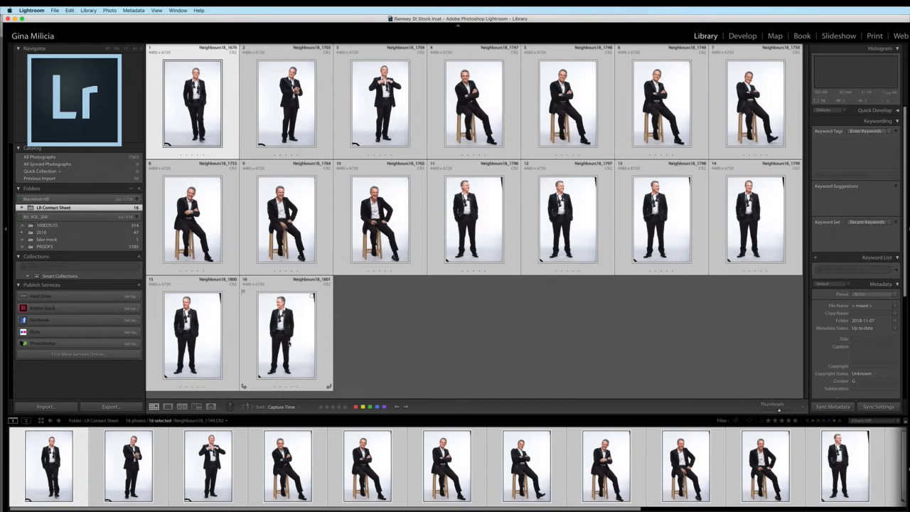
# Switch to Lightroom and open the selected LR Contact Sheet photos in the Print module.
pyautogui.moveTo(290, 345)
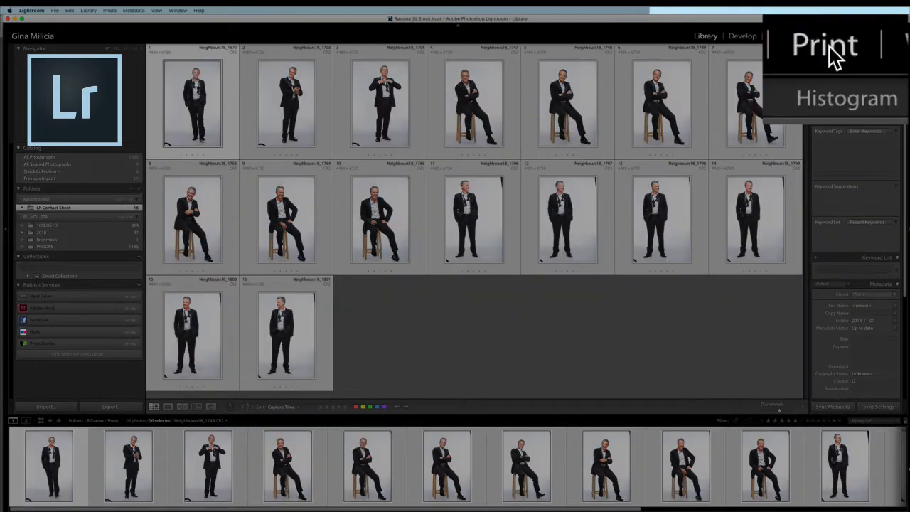
pyautogui.click(875, 37)
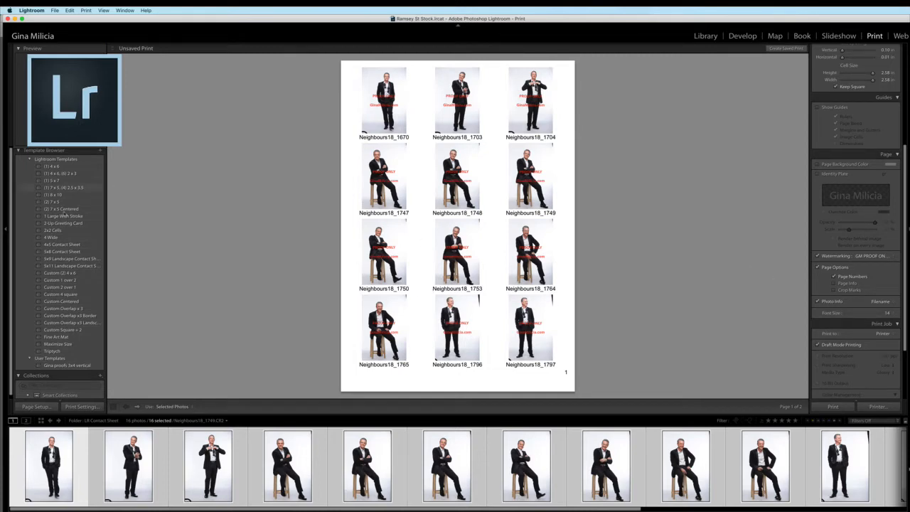
# Try the print-size templates on the selected photos, from (1) 4 x 6 through (2) 7 x 5 Centered.
pyautogui.click(51, 168)
pyautogui.click(59, 174)
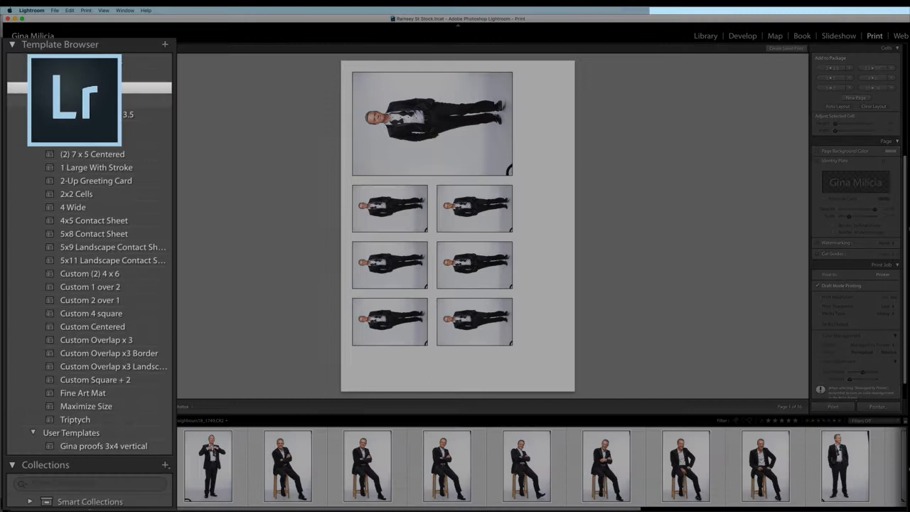
pyautogui.click(54, 181)
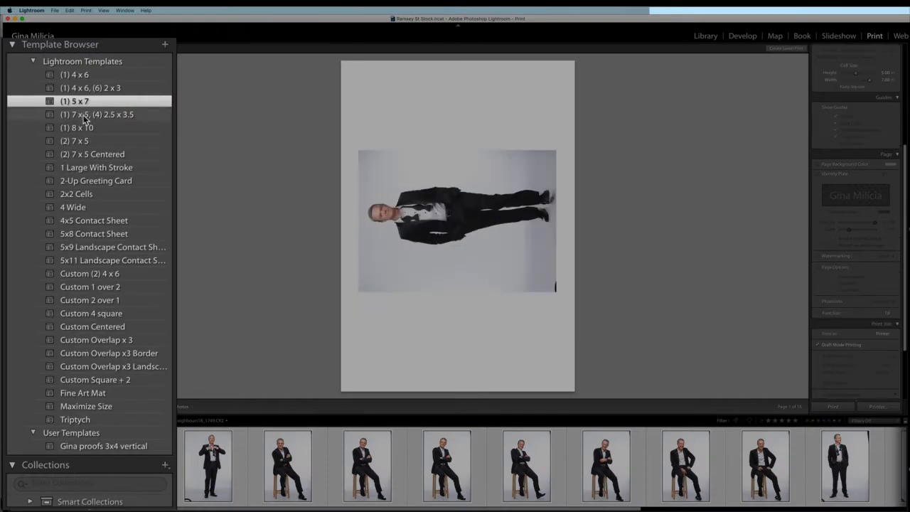
pyautogui.click(85, 115)
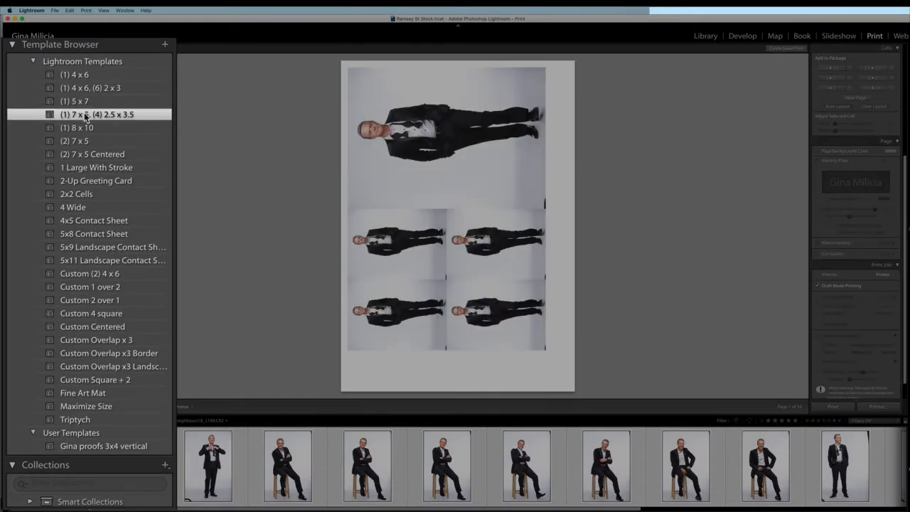
pyautogui.click(88, 129)
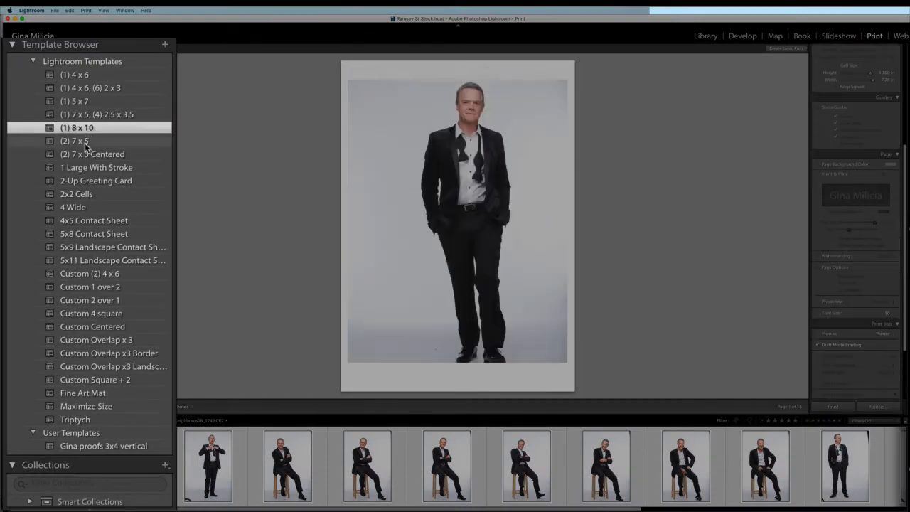
pyautogui.click(85, 143)
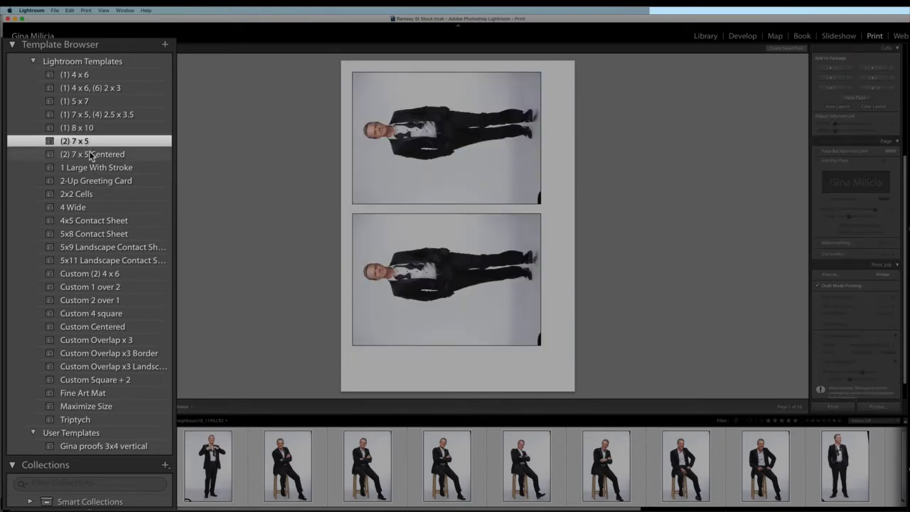
pyautogui.click(90, 157)
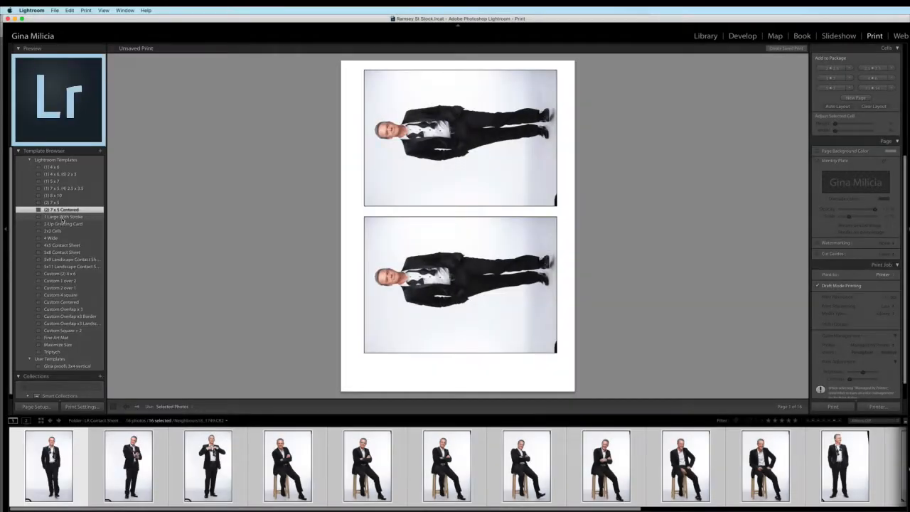
# Try the 1 Large With Stroke, 2-Up Greeting Card and 2x2 Cells templates on the selected photos.
pyautogui.click(63, 217)
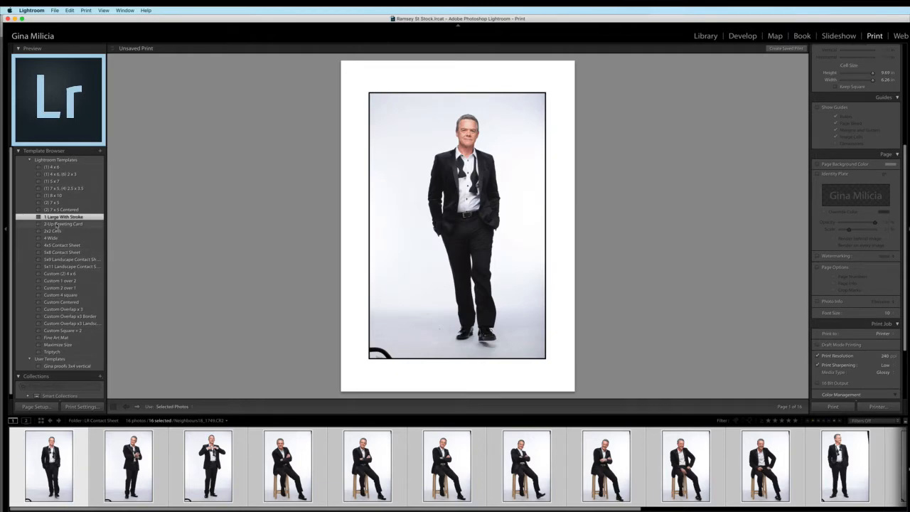
pyautogui.click(62, 224)
pyautogui.click(53, 231)
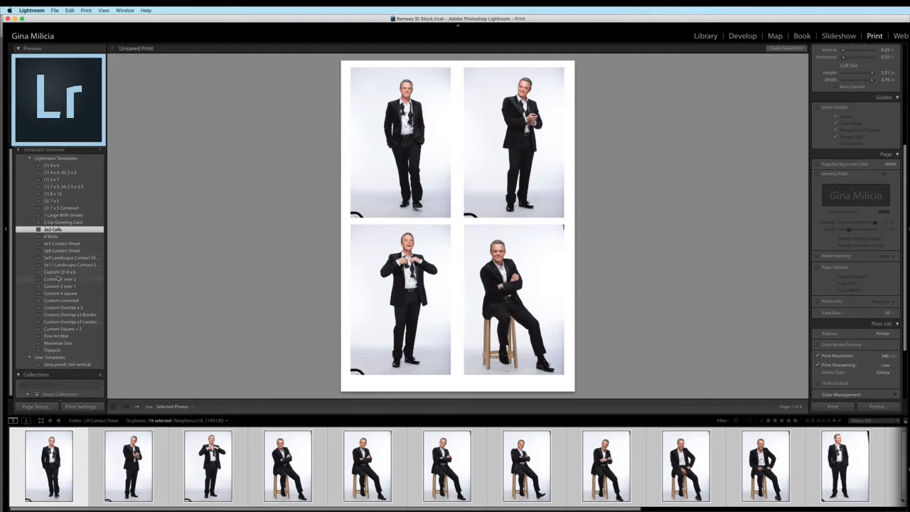
# Apply the 5x11 Landscape Contact Sheet template to the selected photos.
pyautogui.click(60, 260)
pyautogui.click(59, 266)
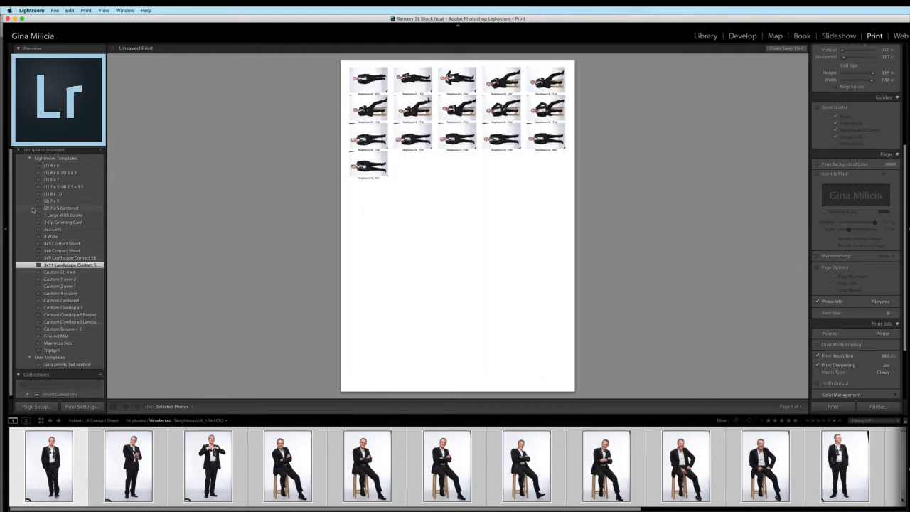
pyautogui.scroll(8, 851, 103)
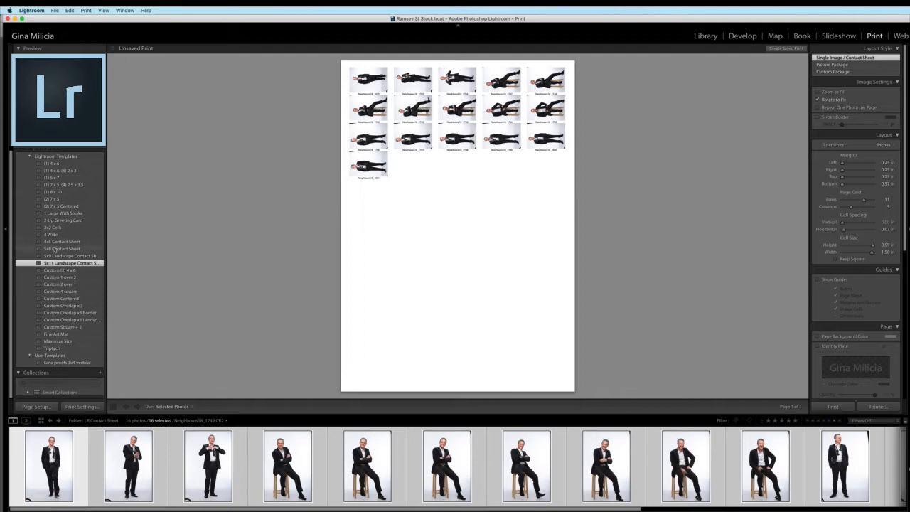
# Apply the 5x8 Contact Sheet template to the selected photos.
pyautogui.click(54, 249)
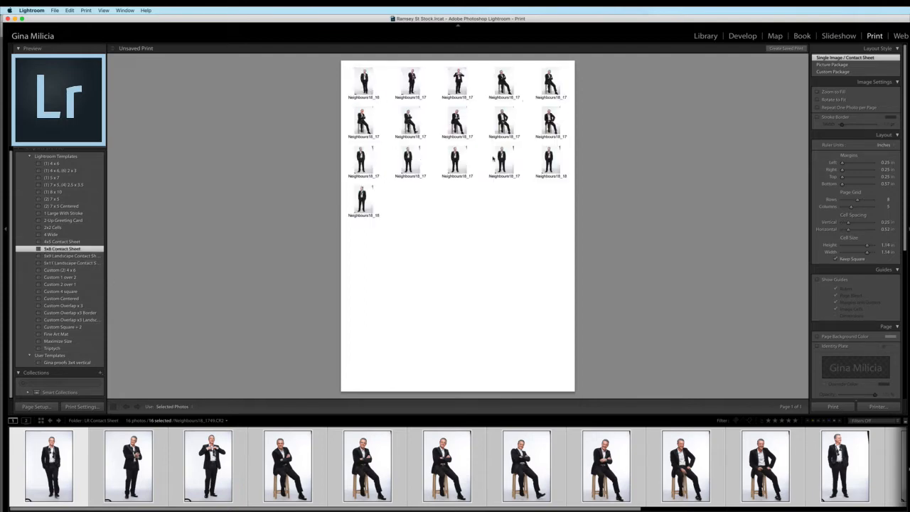
pyautogui.scroll(1, 841, 103)
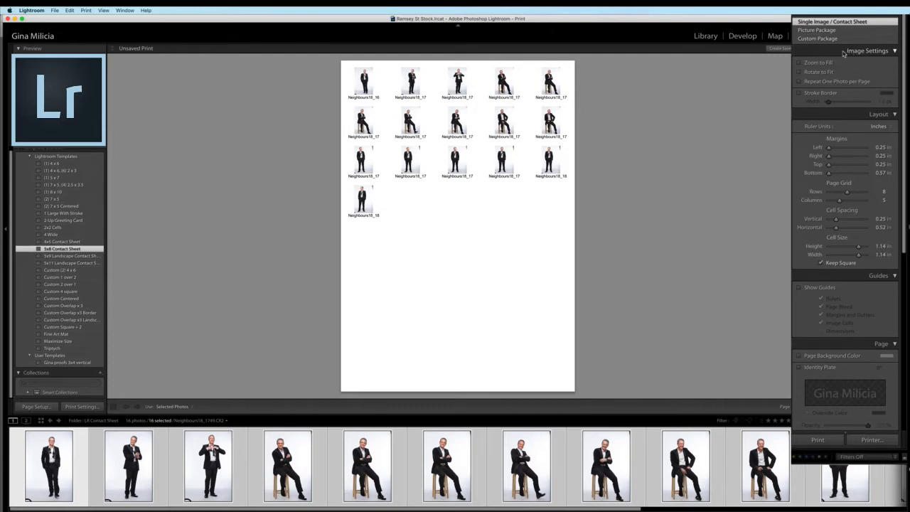
# Try the Zoom to Fill and Rotate to Fit image settings on the contact sheet, switching each off again.
pyautogui.click(799, 64)
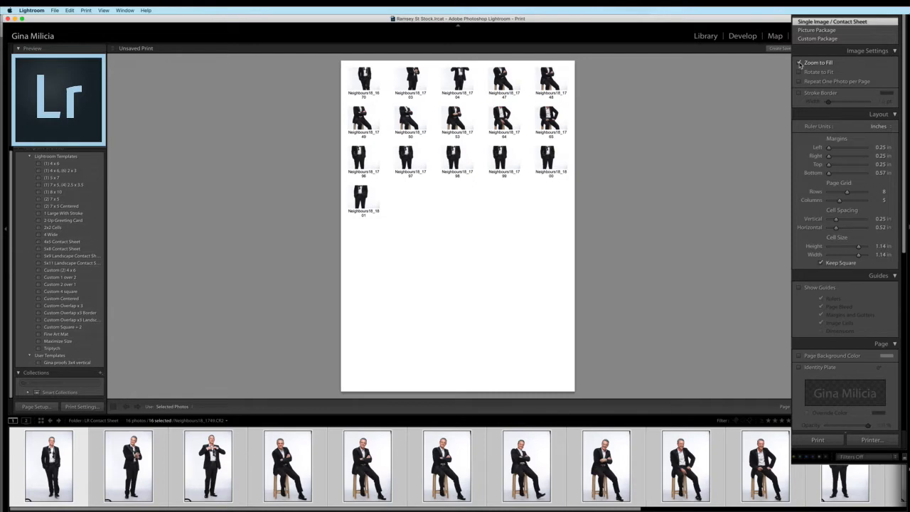
pyautogui.click(799, 63)
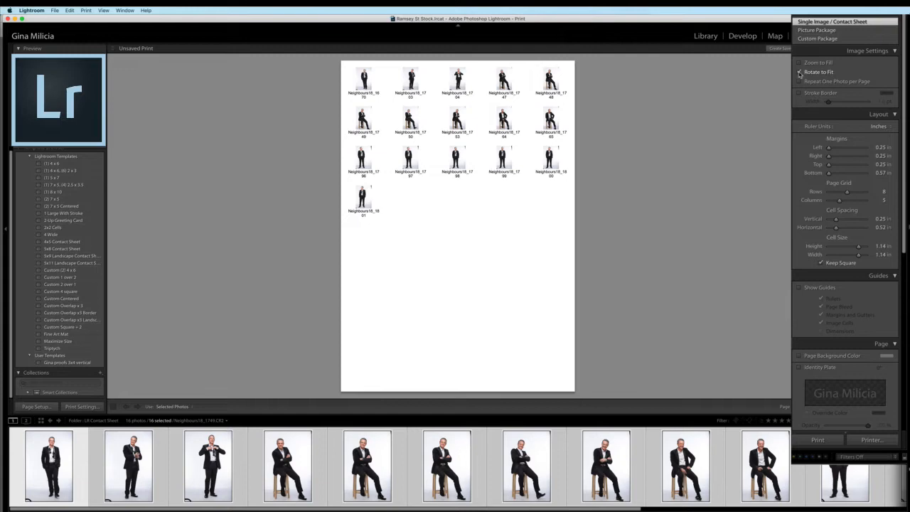
pyautogui.click(800, 73)
# Try adjusting the left and right page margins of the contact sheet.
pyautogui.scroll(-1, 876, 121)
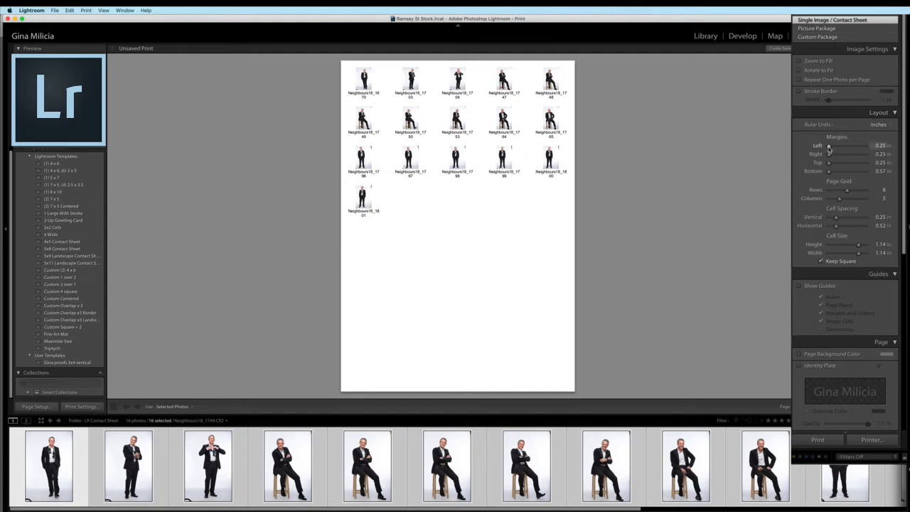
pyautogui.moveTo(828, 147); pyautogui.dragTo(827, 147)
pyautogui.moveTo(829, 147)
pyautogui.mouseDown()
pyautogui.moveTo(847, 149)
pyautogui.moveTo(828, 147)
pyautogui.moveTo(836, 155)
pyautogui.mouseUp()
# Set the page grid to 4 rows and 3 columns, with 0.19 in vertical cell spacing and 2.58 in square cells.
pyautogui.moveTo(847, 193); pyautogui.dragTo(837, 193)
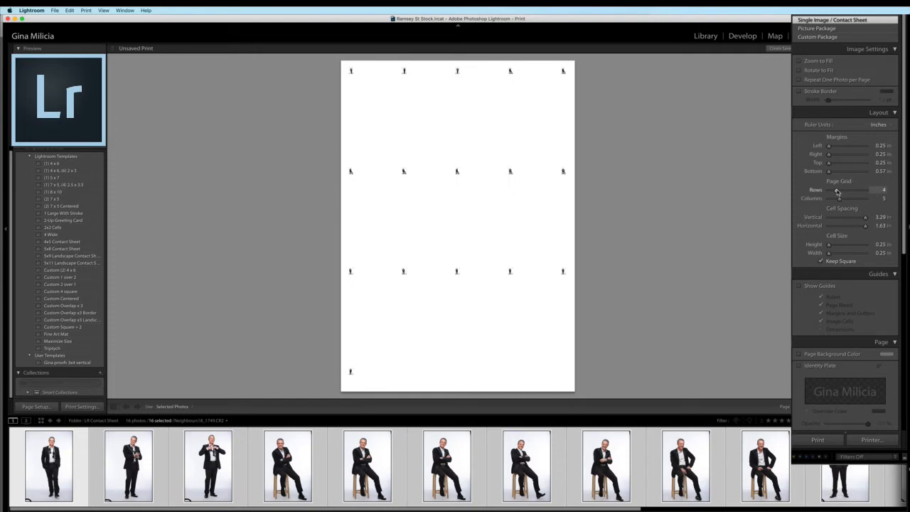
pyautogui.moveTo(838, 193); pyautogui.dragTo(835, 201)
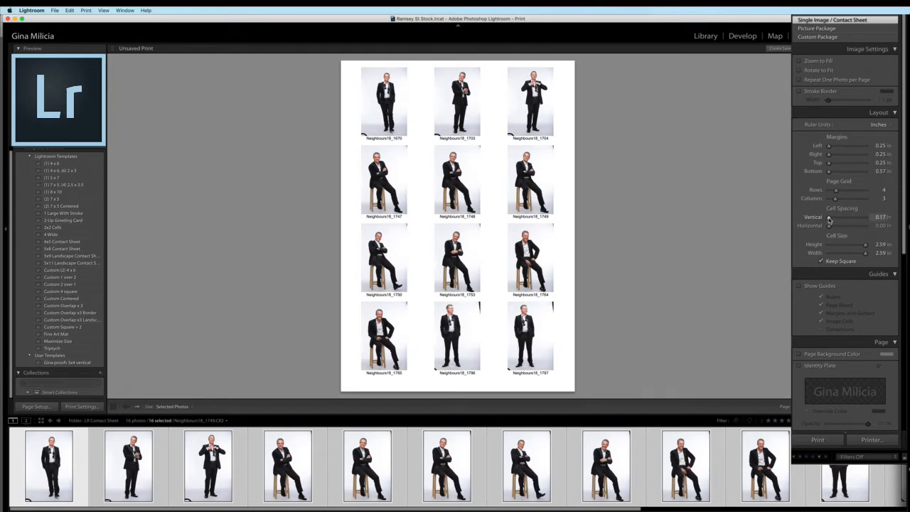
pyautogui.moveTo(829, 219); pyautogui.dragTo(828, 218)
pyautogui.moveTo(864, 247); pyautogui.dragTo(867, 246)
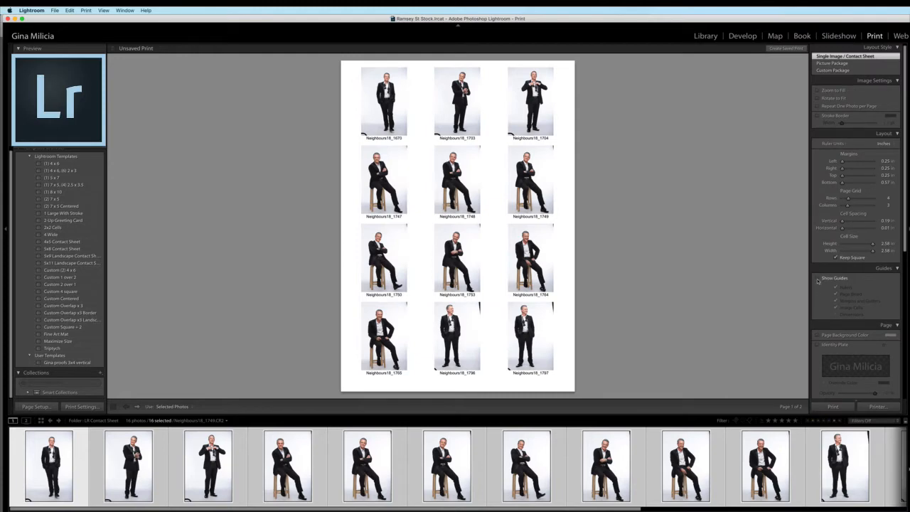
# Show the layout guides on the contact sheet and hide them again.
pyautogui.click(818, 278)
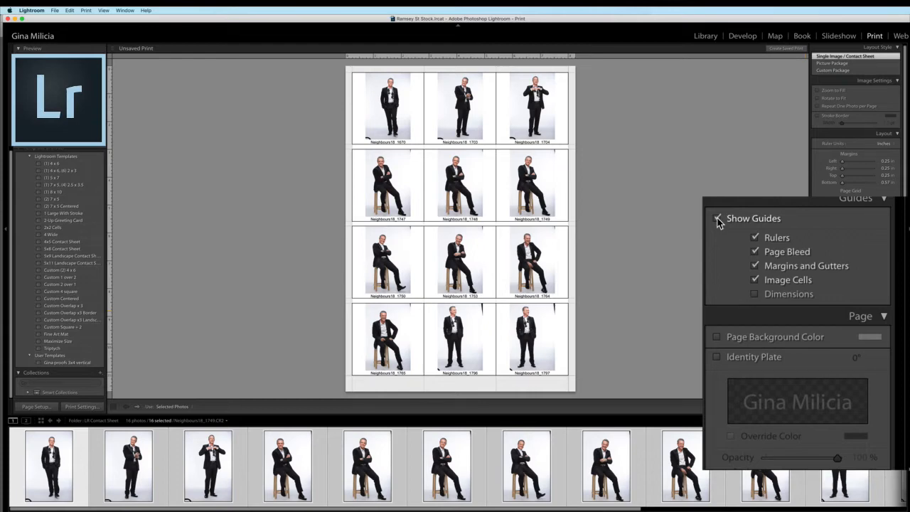
pyautogui.click(717, 219)
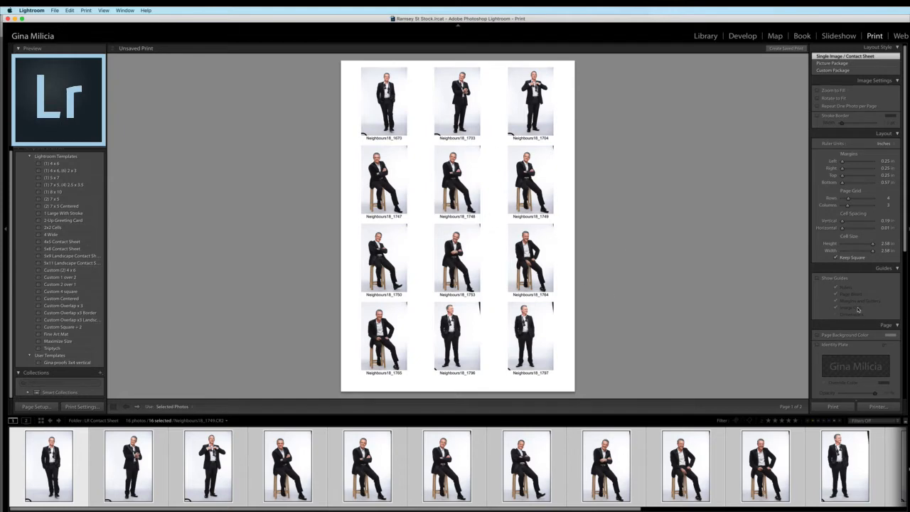
# Add the identity plate to the page, rotate it 90° onscreen and place it along the right edge of the page.
pyautogui.scroll(-3, 857, 305)
pyautogui.scroll(-3, 857, 302)
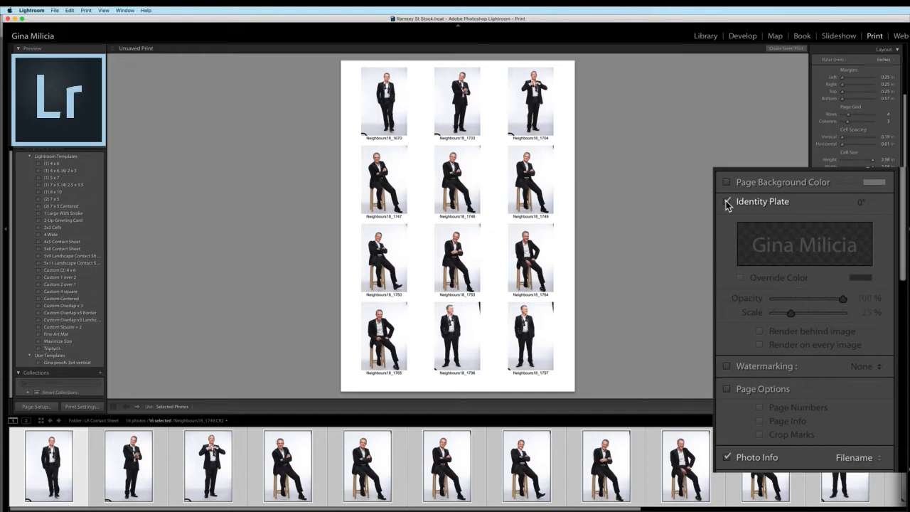
pyautogui.click(728, 203)
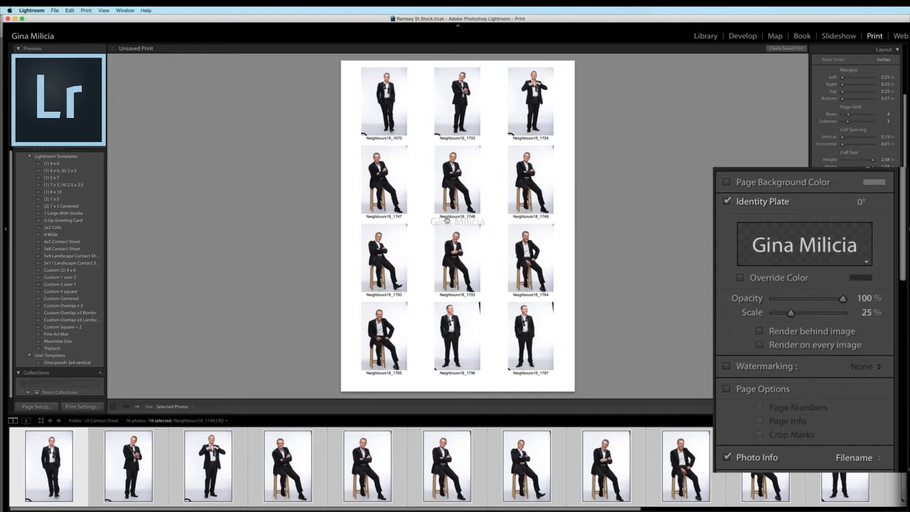
pyautogui.moveTo(447, 221); pyautogui.dragTo(462, 258)
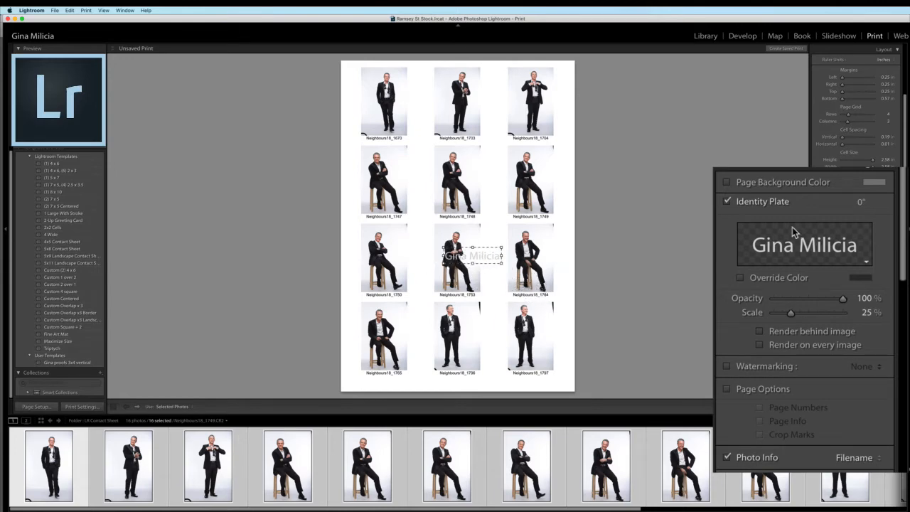
pyautogui.click(861, 204)
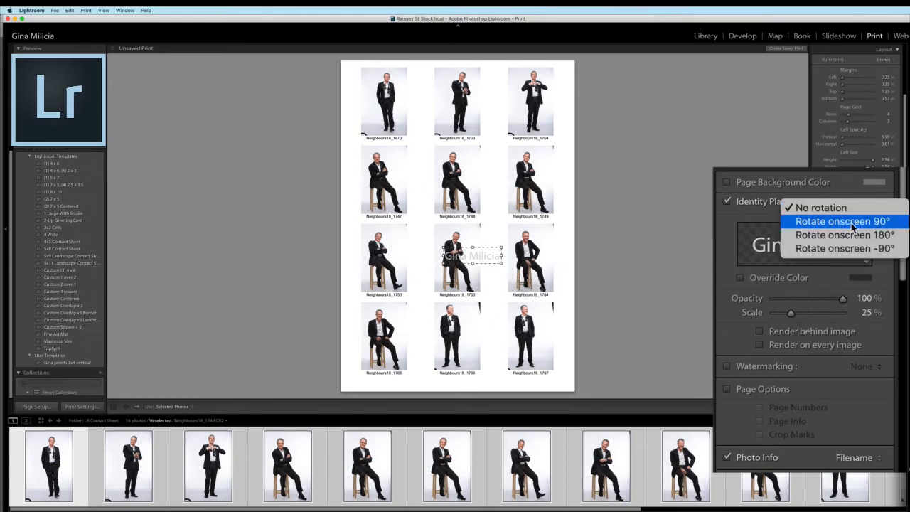
pyautogui.click(853, 223)
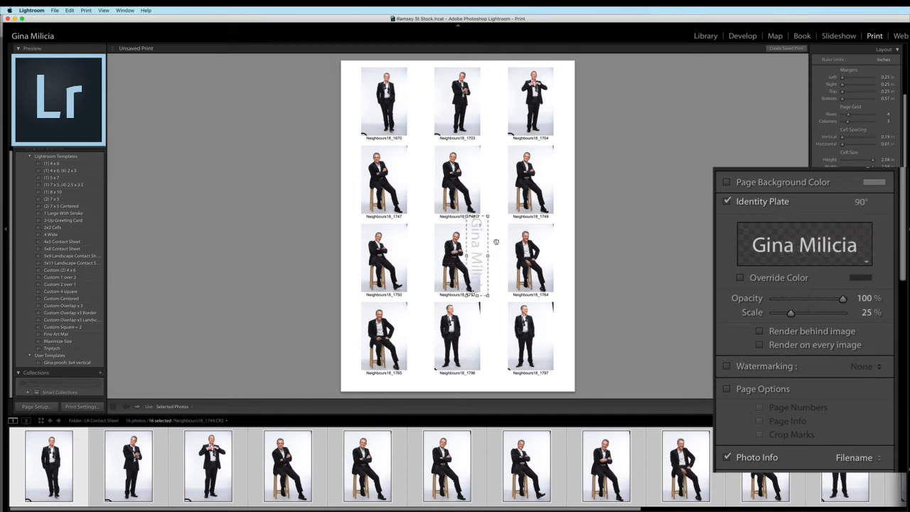
pyautogui.moveTo(475, 242); pyautogui.dragTo(554, 239)
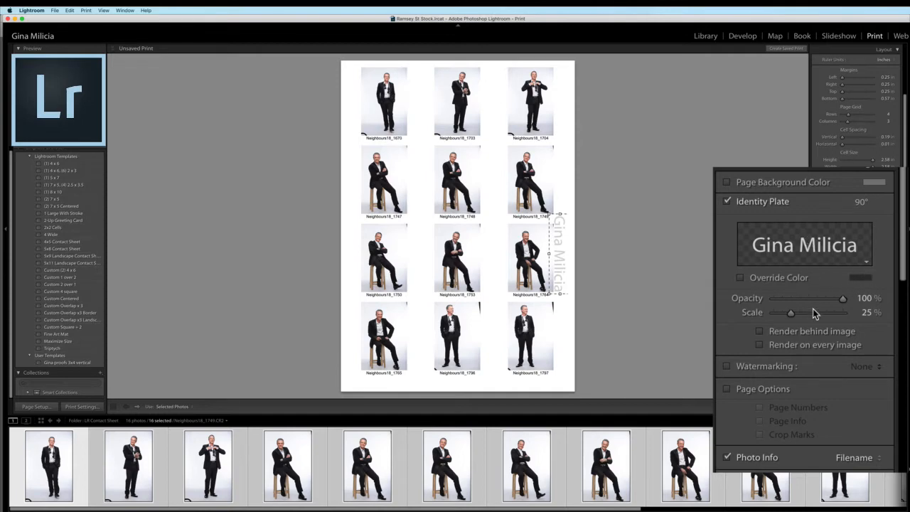
# Try the identity plate at 34% scale and 100% opacity, and remove it from the page.
pyautogui.moveTo(843, 299); pyautogui.dragTo(904, 302)
pyautogui.moveTo(791, 315)
pyautogui.mouseDown()
pyautogui.moveTo(822, 316)
pyautogui.moveTo(796, 316)
pyautogui.mouseUp()
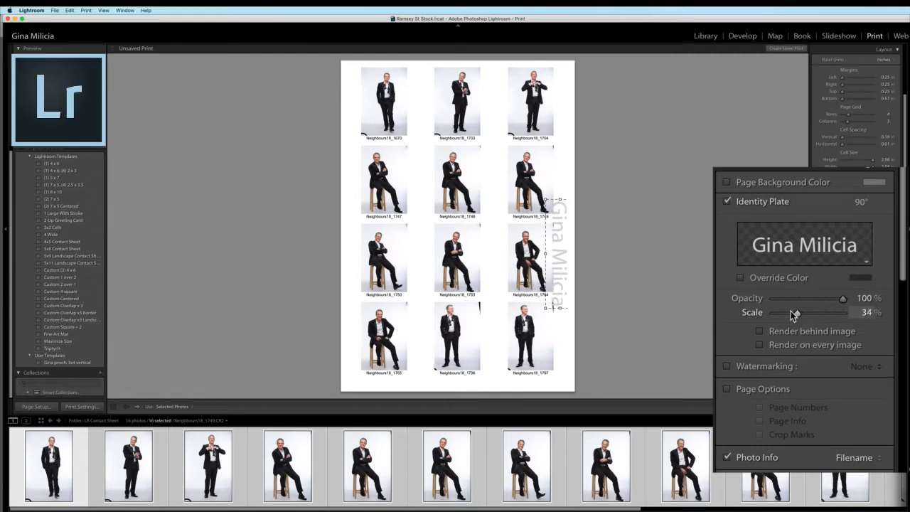
pyautogui.click(728, 202)
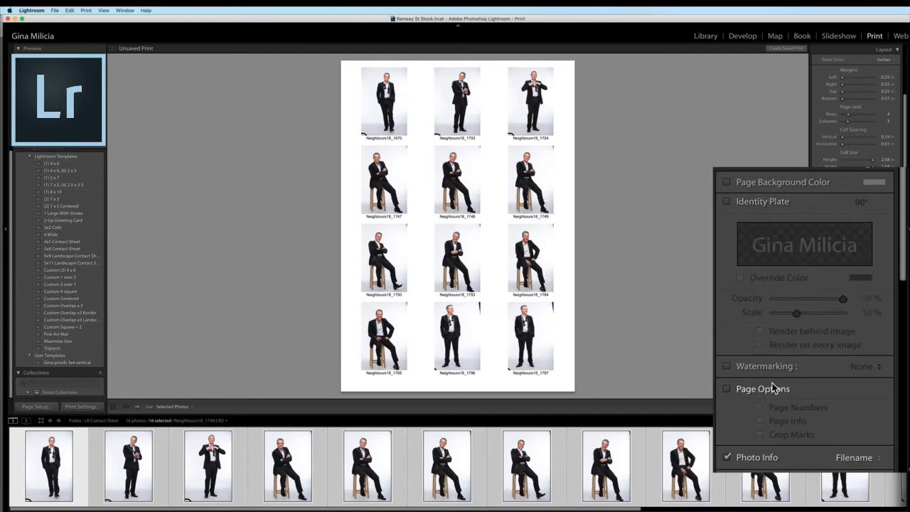
# Turn on watermarking for the contact sheet photos using the Proof only GM.com watermark.
pyautogui.scroll(-3, 767, 372)
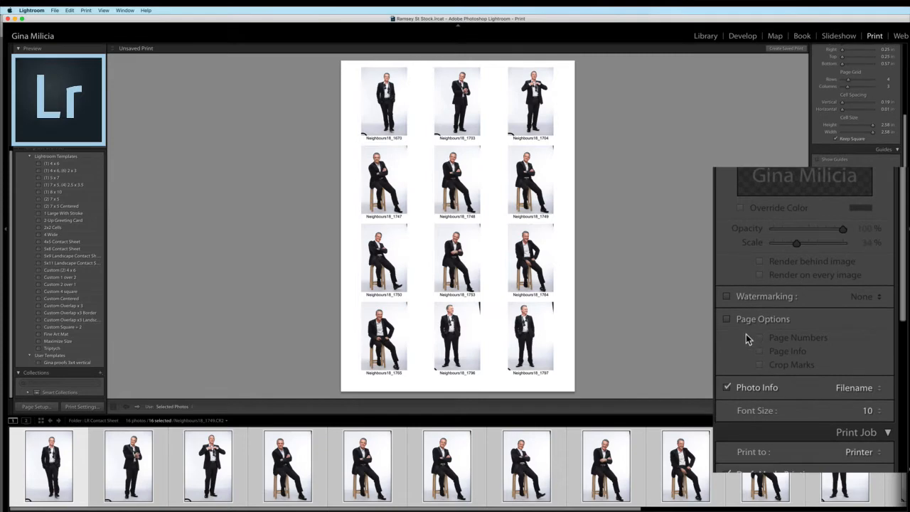
pyautogui.click(727, 297)
pyautogui.click(729, 298)
pyautogui.click(729, 297)
pyautogui.click(864, 297)
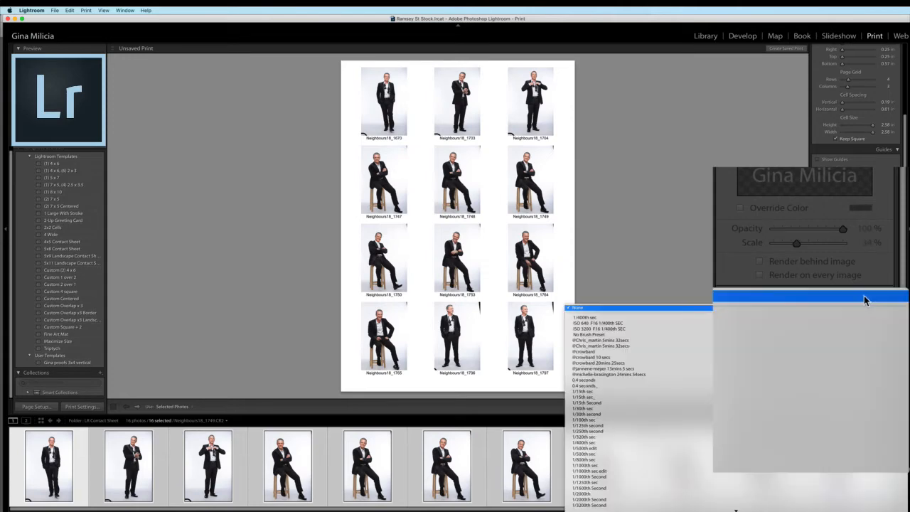
pyautogui.scroll(-15, 786, 466)
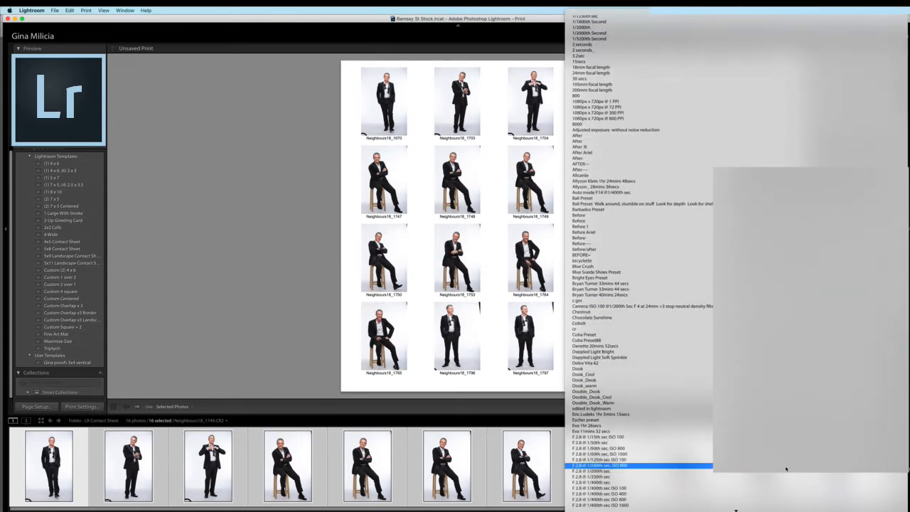
pyautogui.scroll(-10, 787, 469)
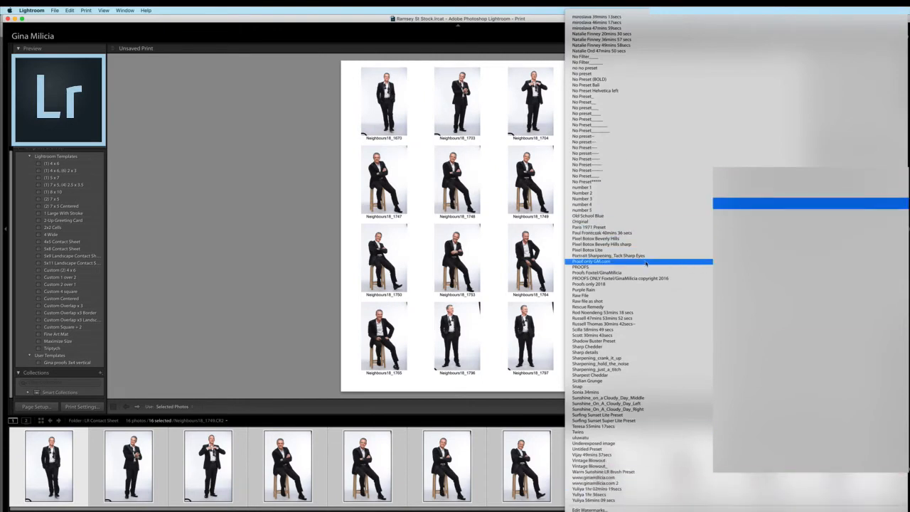
pyautogui.click(646, 262)
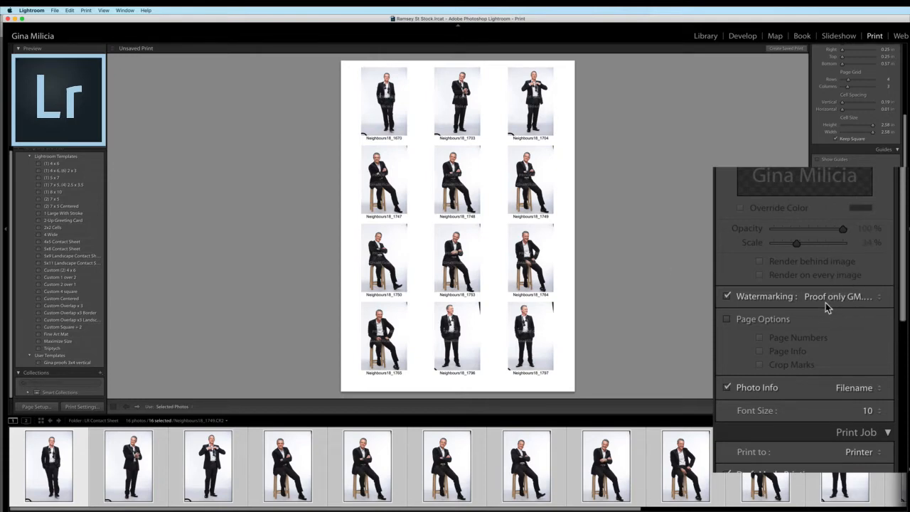
# Open the Proof only GM.com watermark for editing and raise its proportional size to about 51 and opacity to about 78.
pyautogui.click(882, 309)
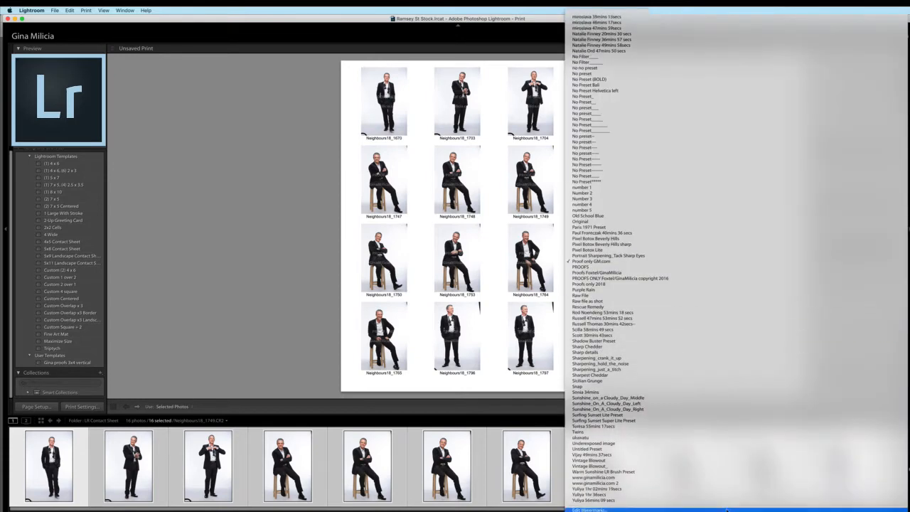
pyautogui.click(589, 509)
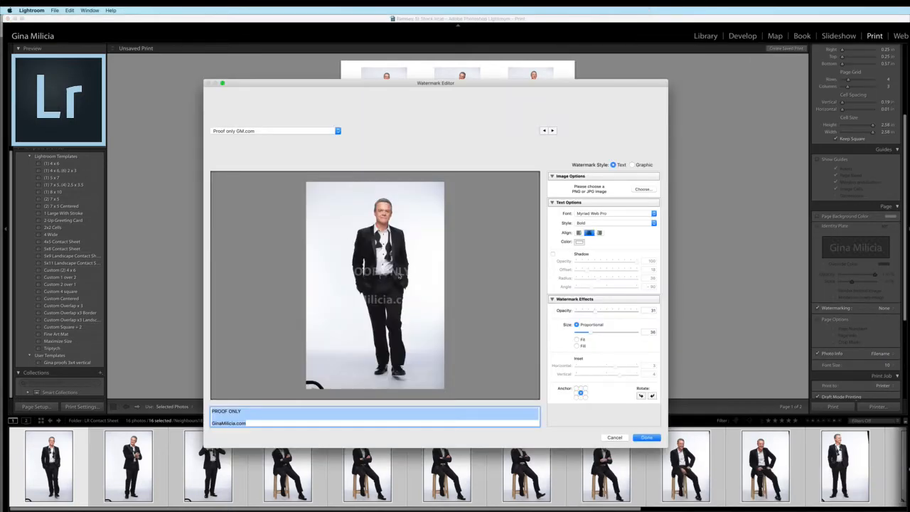
pyautogui.moveTo(590, 333); pyautogui.dragTo(625, 312)
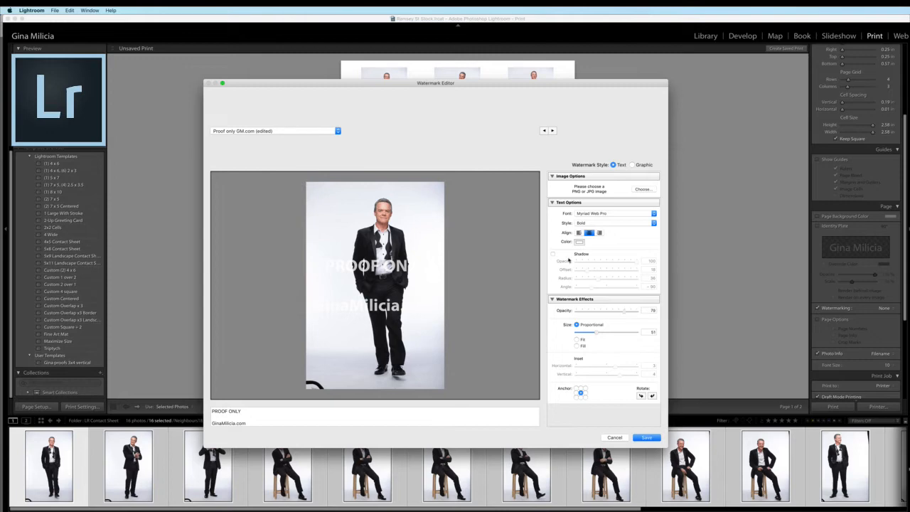
# Color the watermark text red after trying black, and set its proportional size to 49 and opacity to about 45.
pyautogui.click(580, 242)
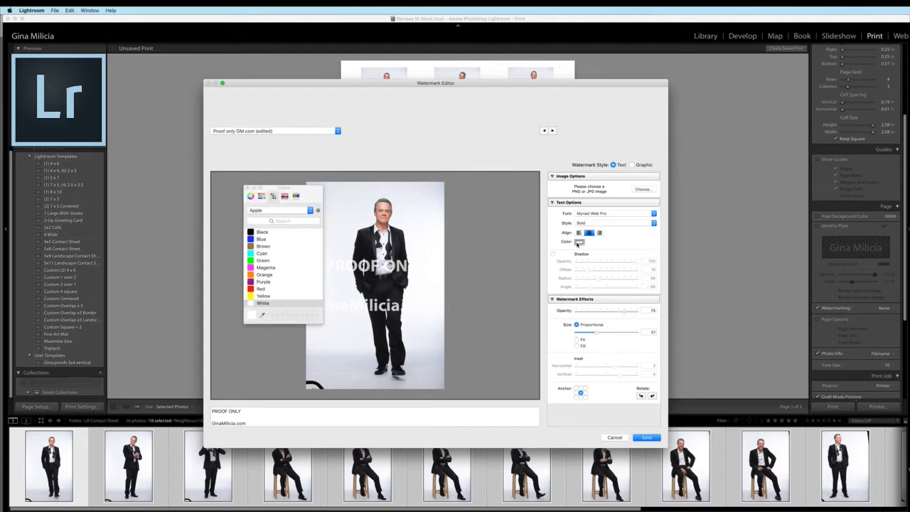
pyautogui.click(250, 233)
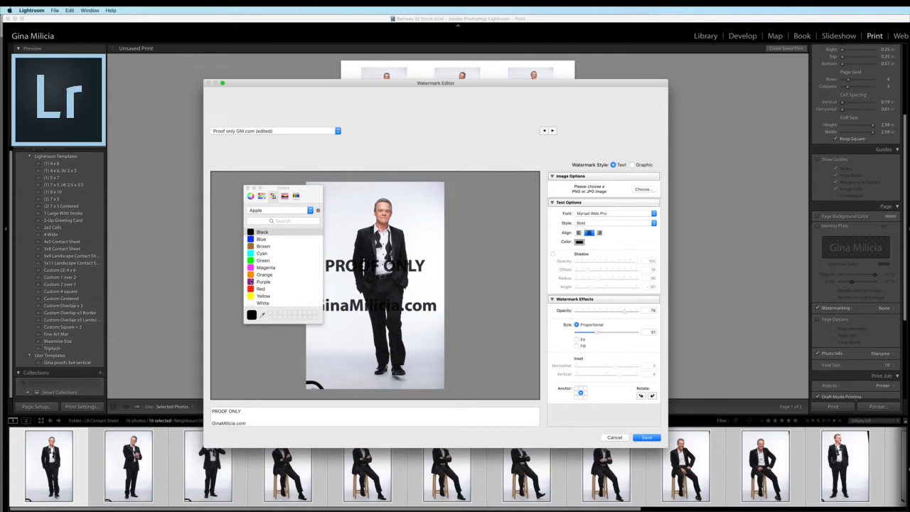
pyautogui.click(251, 290)
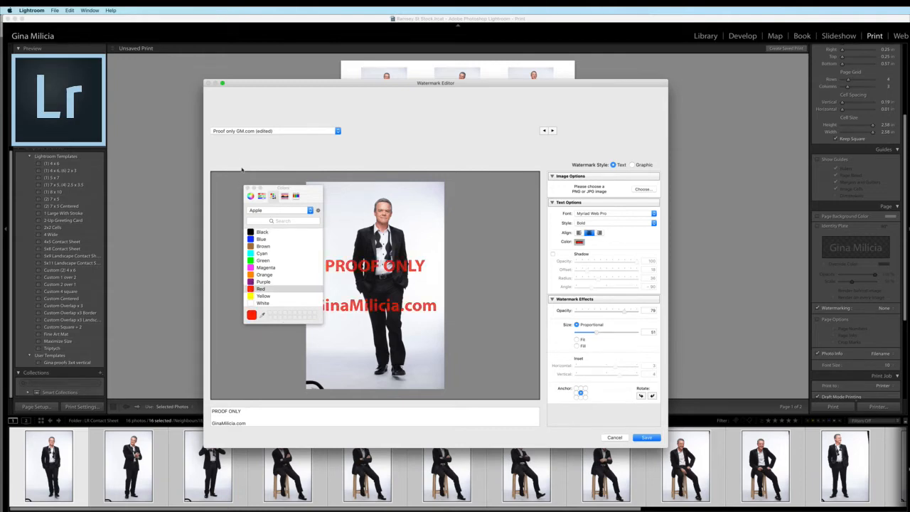
pyautogui.moveTo(268, 189); pyautogui.dragTo(221, 155)
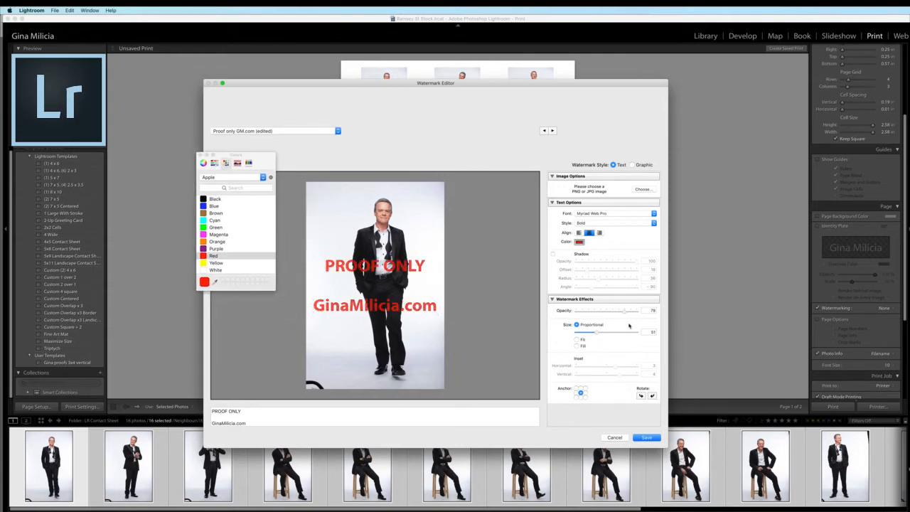
pyautogui.moveTo(596, 332); pyautogui.dragTo(596, 334)
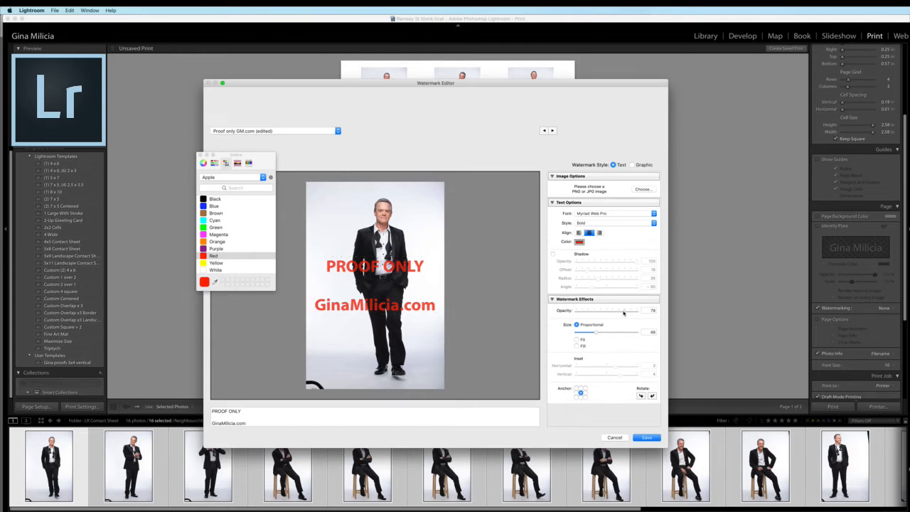
pyautogui.moveTo(621, 313); pyautogui.dragTo(603, 313)
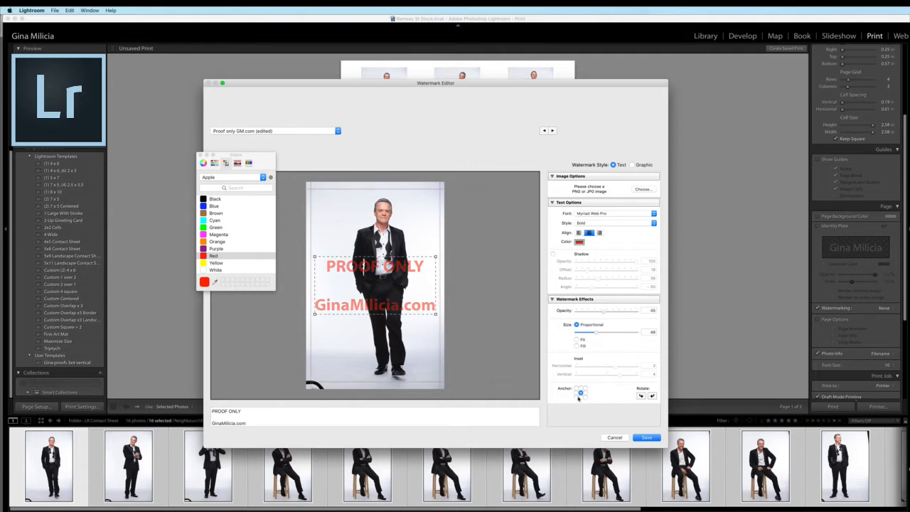
# Try the watermark at the upper anchors and the center, and anchor it at the bottom center with proportional size 48.
pyautogui.click(577, 389)
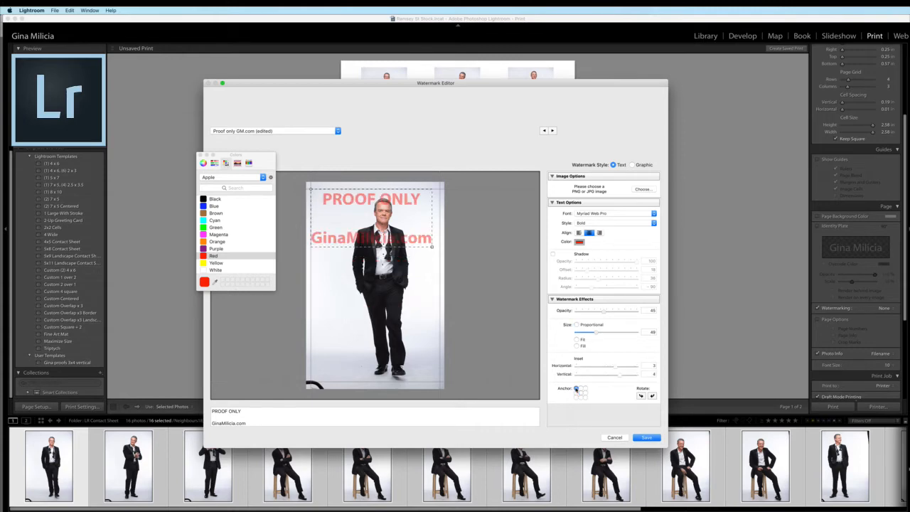
pyautogui.click(581, 388)
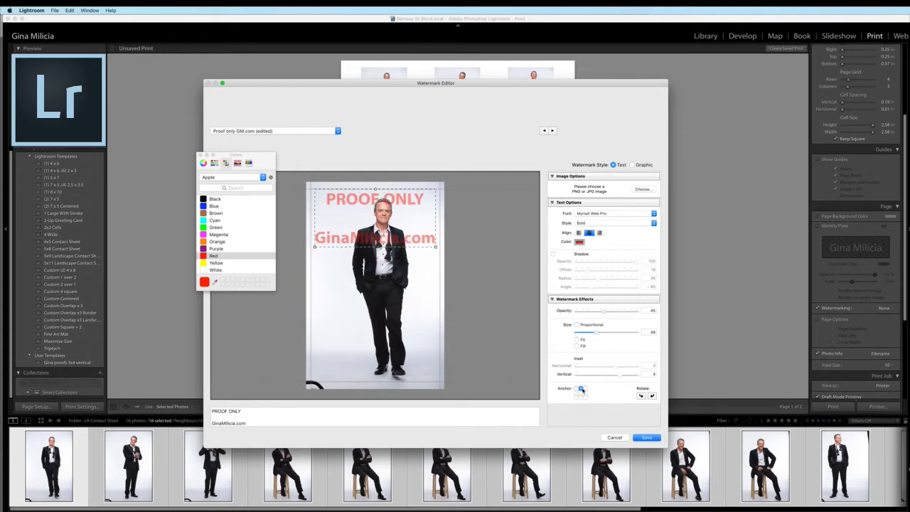
pyautogui.click(586, 389)
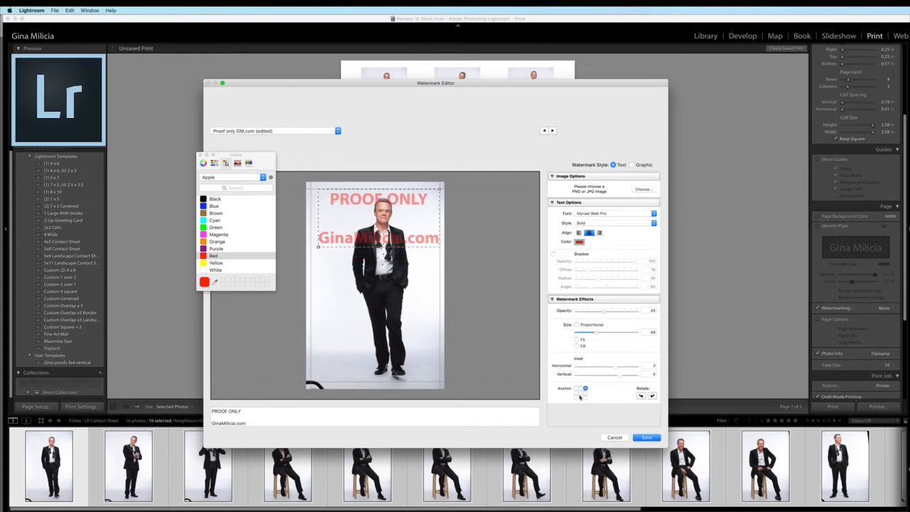
pyautogui.click(581, 393)
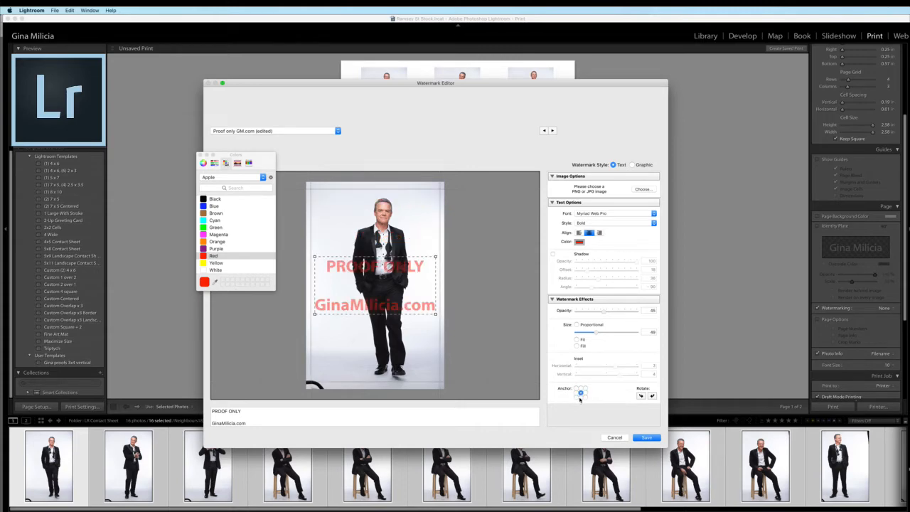
pyautogui.click(581, 396)
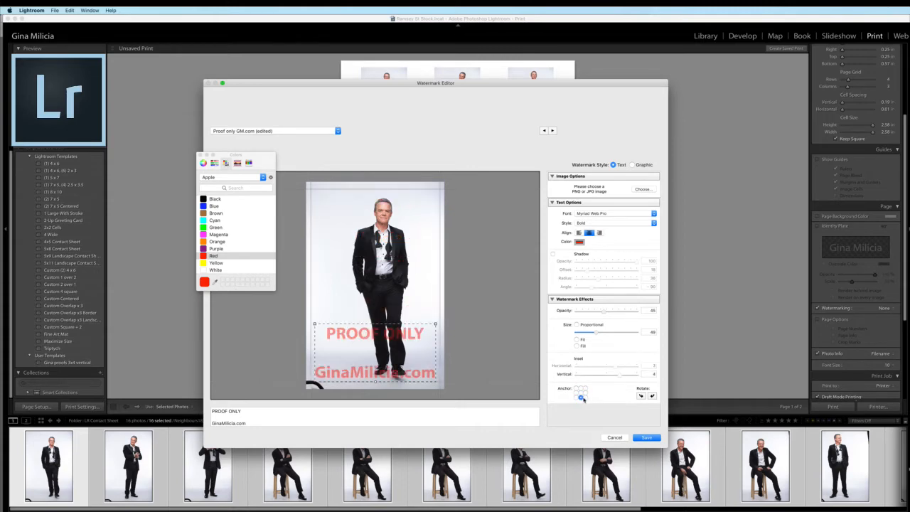
pyautogui.moveTo(597, 333); pyautogui.dragTo(594, 333)
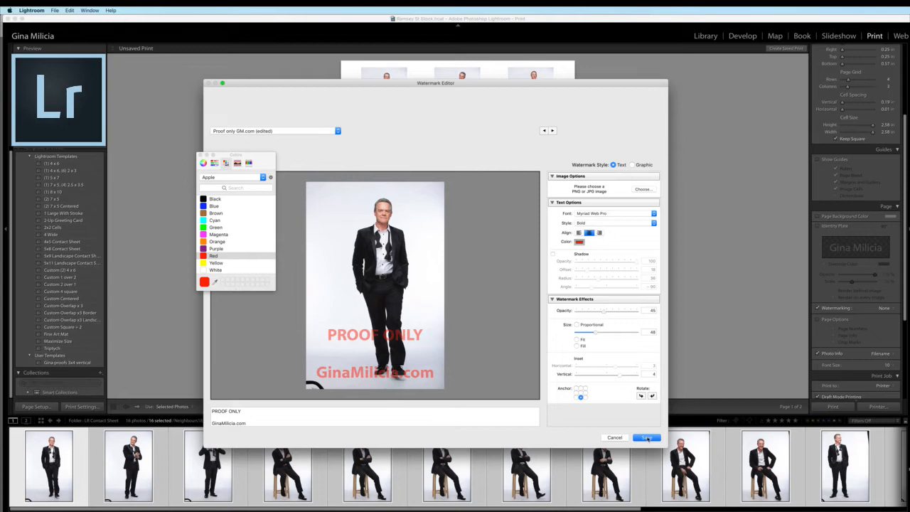
# Cancel saving the edited watermark as a new preset and discard the watermark changes.
pyautogui.click(647, 438)
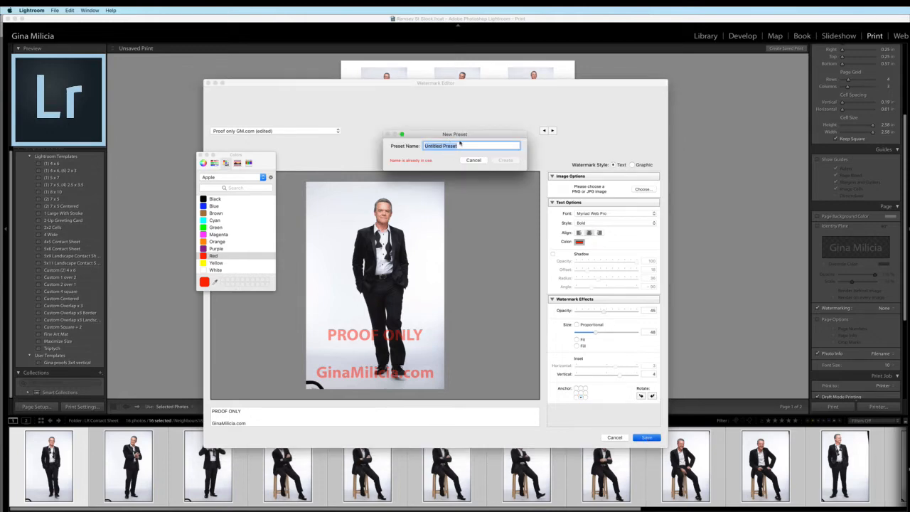
pyautogui.click(474, 160)
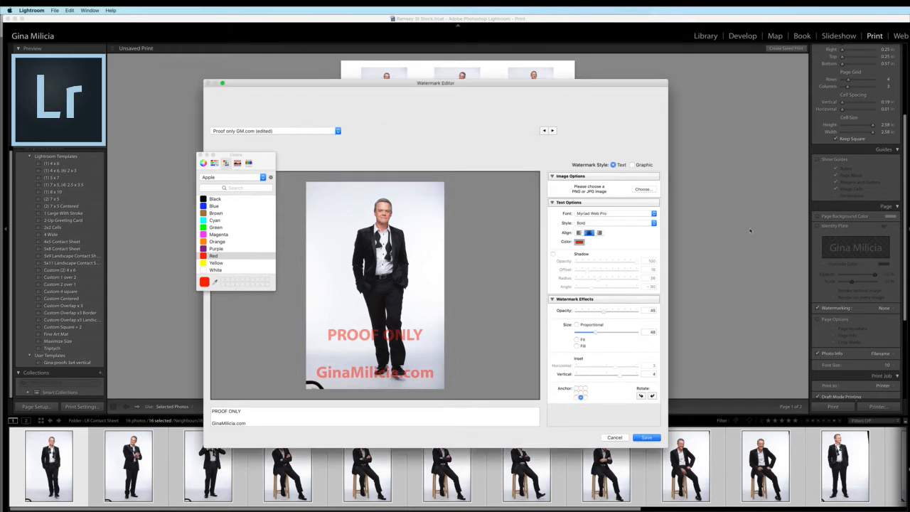
pyautogui.click(615, 437)
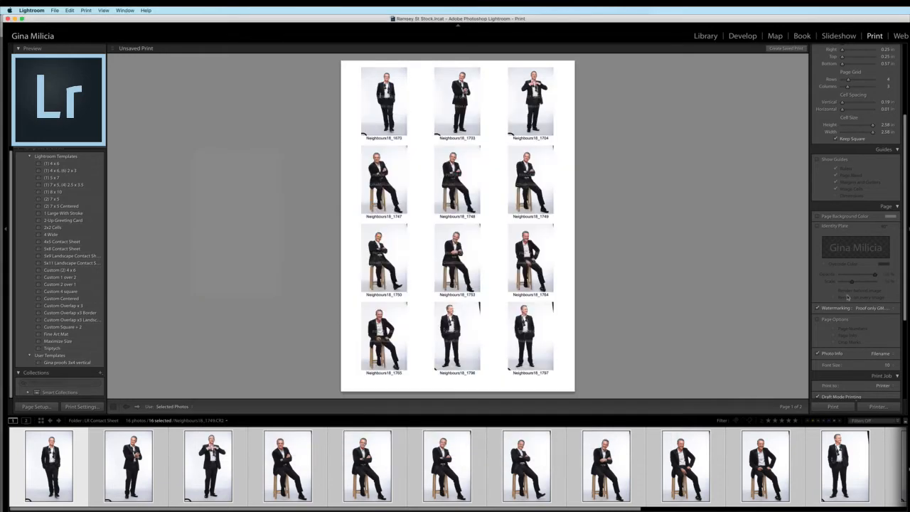
# Switch the contact sheet's watermark to Proofs only 2018 and open it for editing.
pyautogui.click(864, 310)
pyautogui.click(864, 330)
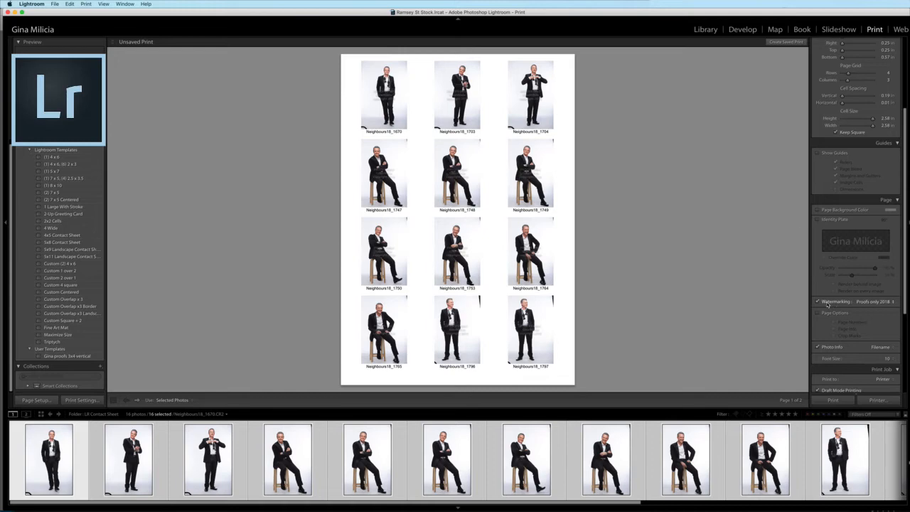
pyautogui.click(869, 303)
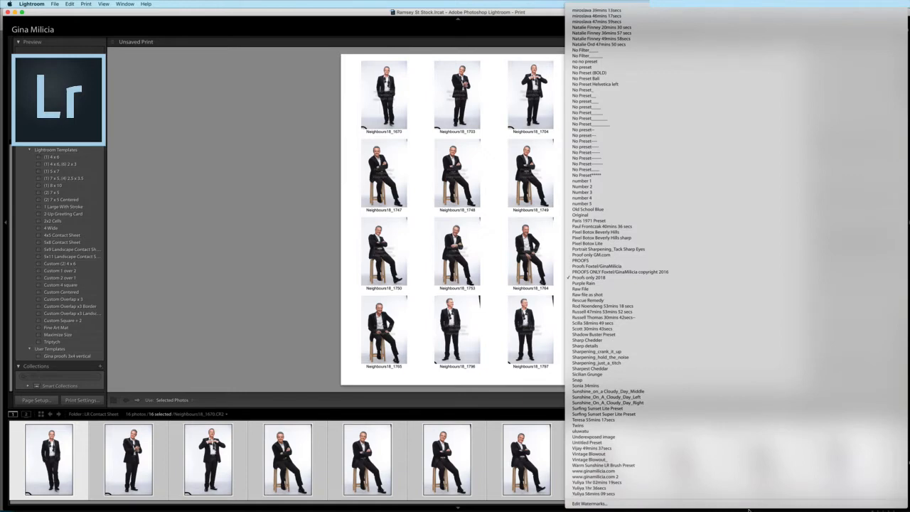
pyautogui.click(745, 505)
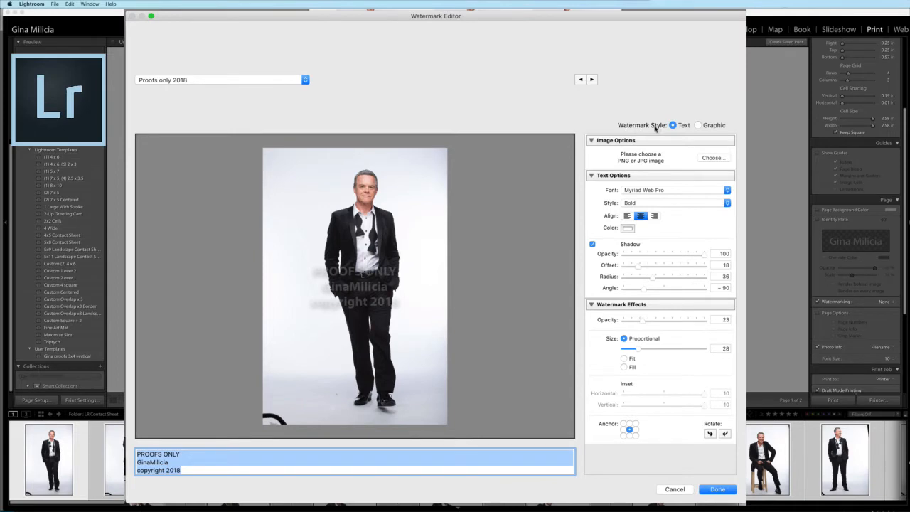
# Change the watermark style to Graphic and use GM_LOGO.png from the Desktop as its image.
pyautogui.click(698, 126)
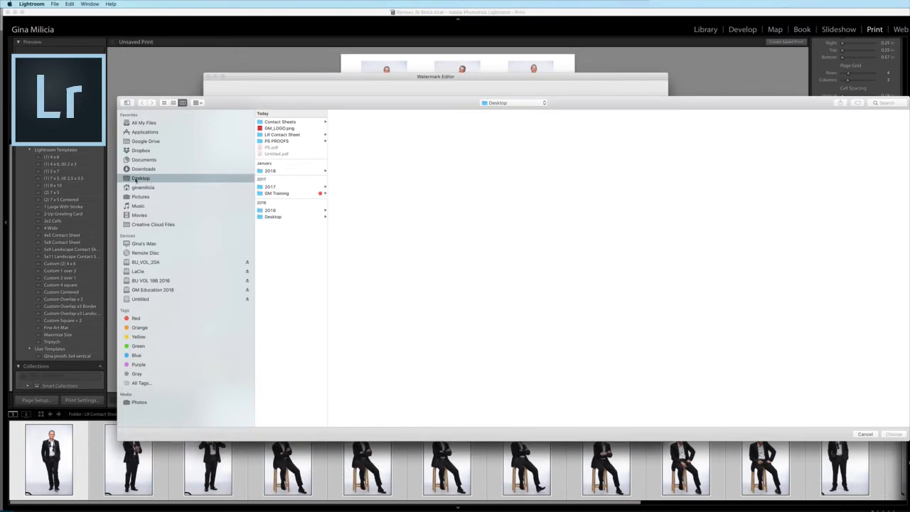
pyautogui.click(276, 128)
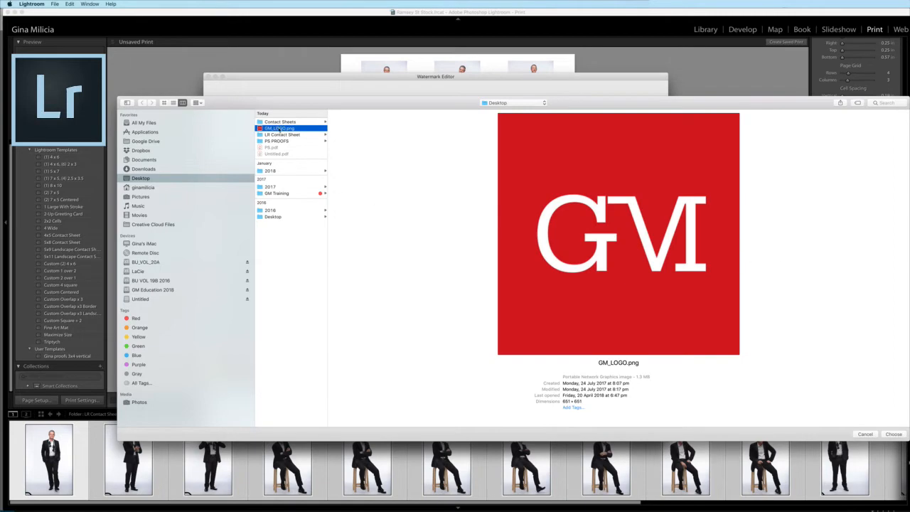
pyautogui.click(892, 435)
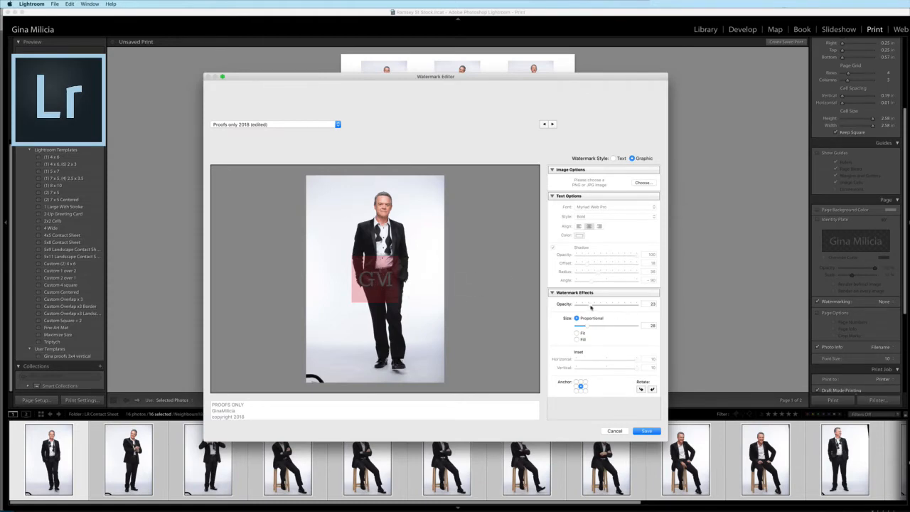
# Anchor the logo watermark in the photo's lower-left corner, with opacity about 69 and proportional size 24, after trying other positions.
pyautogui.moveTo(590, 306); pyautogui.dragTo(647, 308)
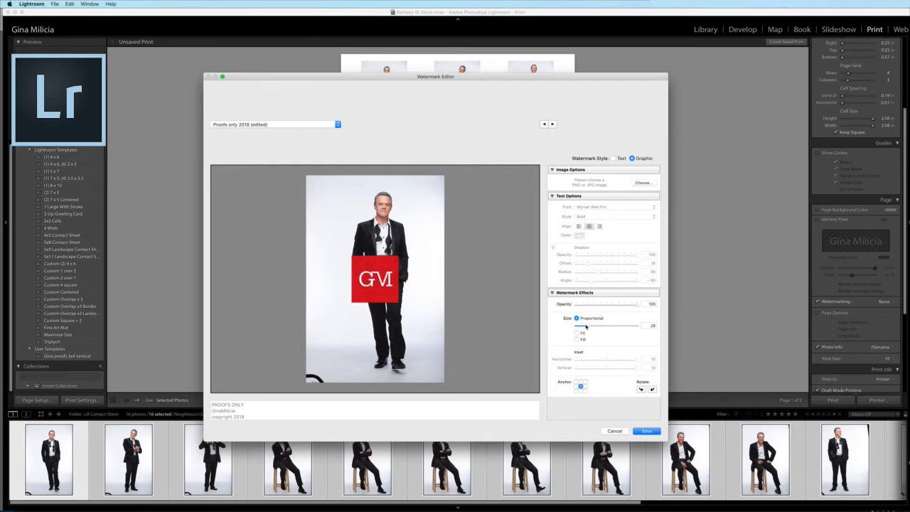
pyautogui.moveTo(586, 327)
pyautogui.mouseDown()
pyautogui.moveTo(603, 327)
pyautogui.moveTo(593, 327)
pyautogui.mouseUp()
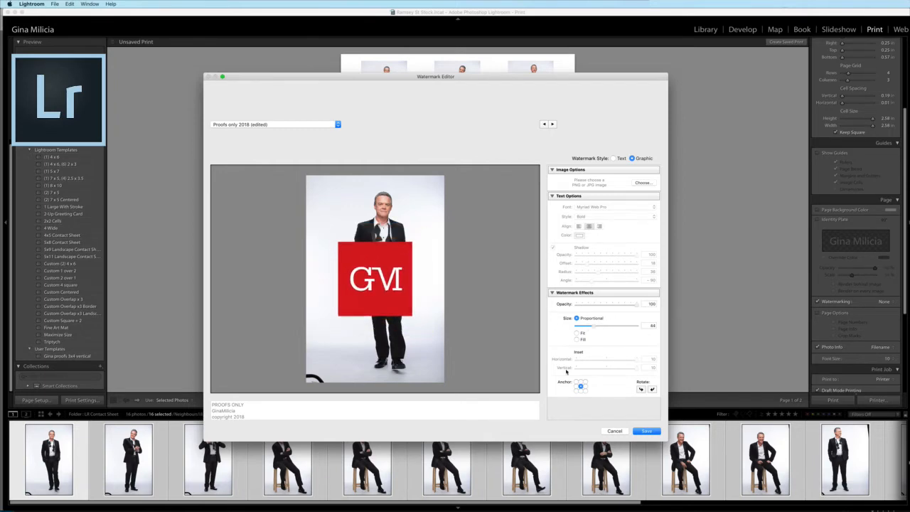
pyautogui.click(576, 382)
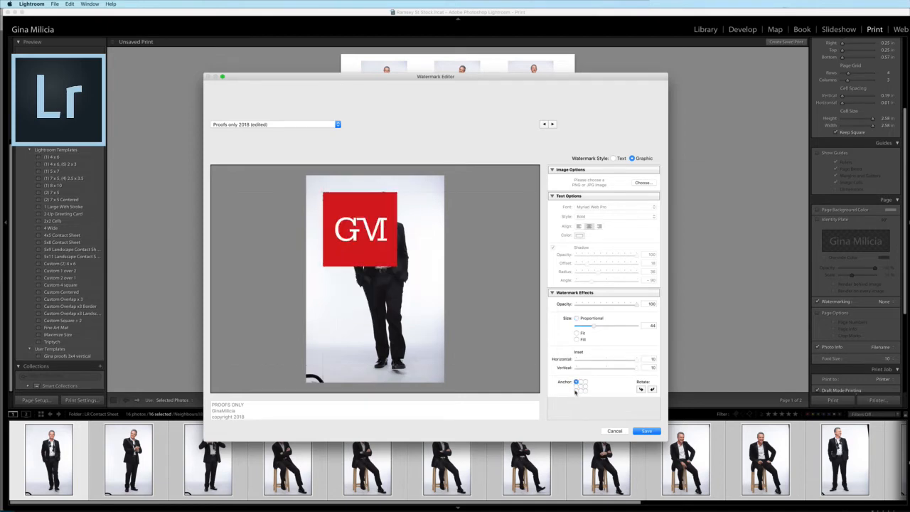
pyautogui.click(576, 390)
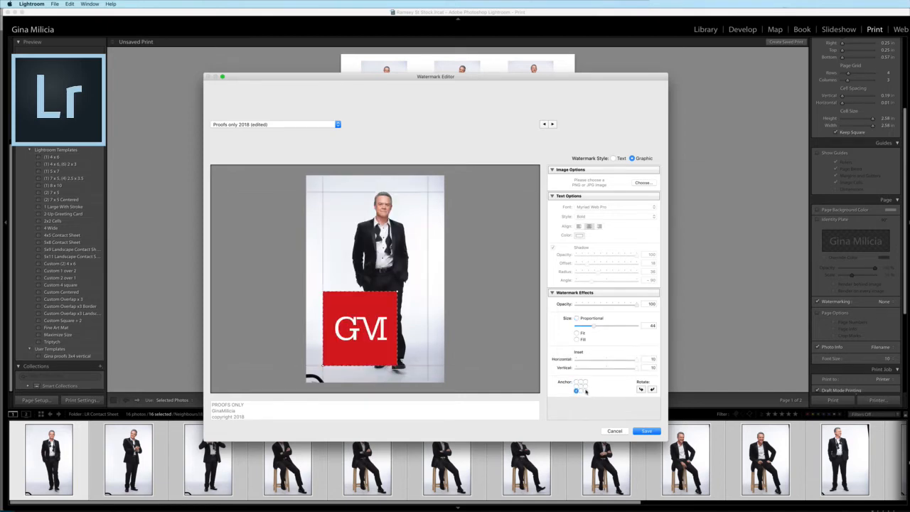
pyautogui.moveTo(593, 327); pyautogui.dragTo(617, 307)
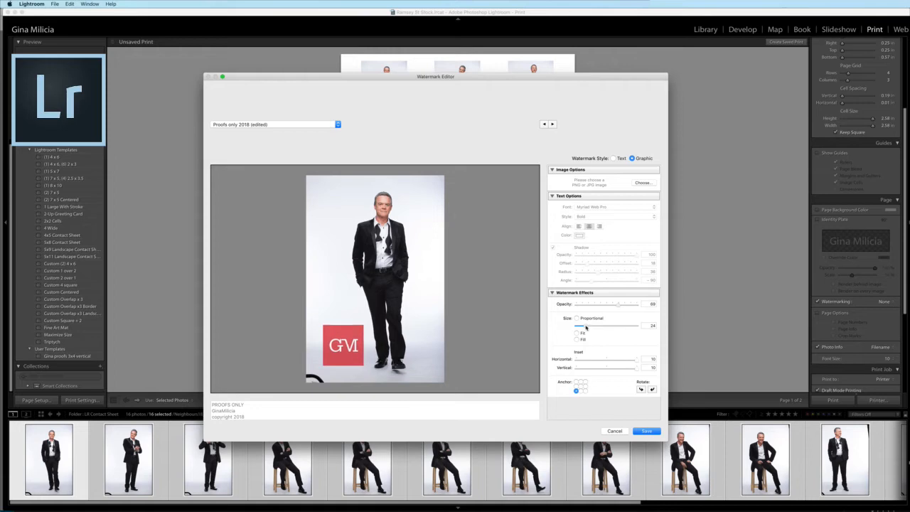
pyautogui.click(581, 386)
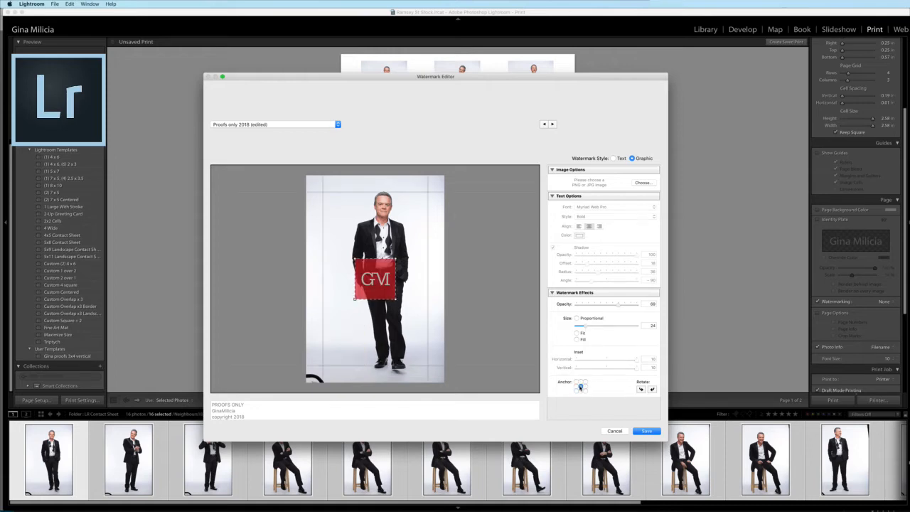
pyautogui.click(576, 390)
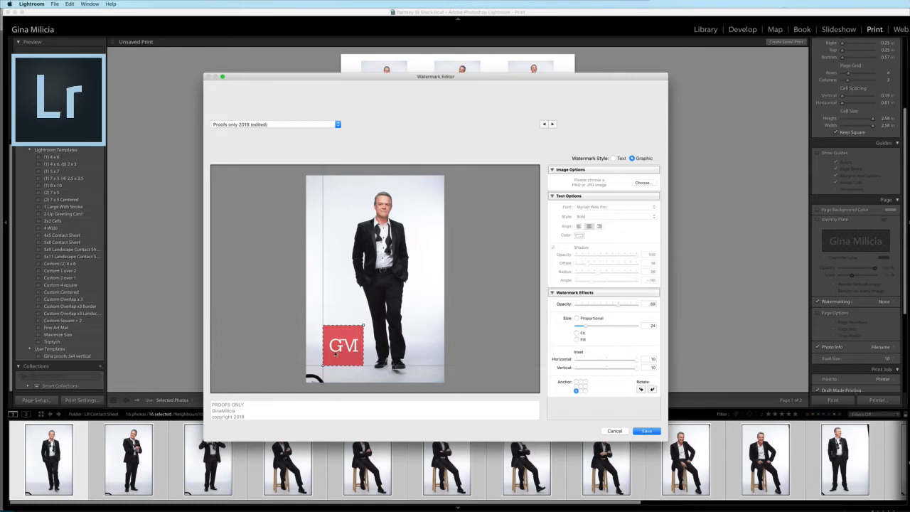
# Save the logo watermark as a new preset named GM logo 2018 and apply it to the contact sheet.
pyautogui.click(645, 432)
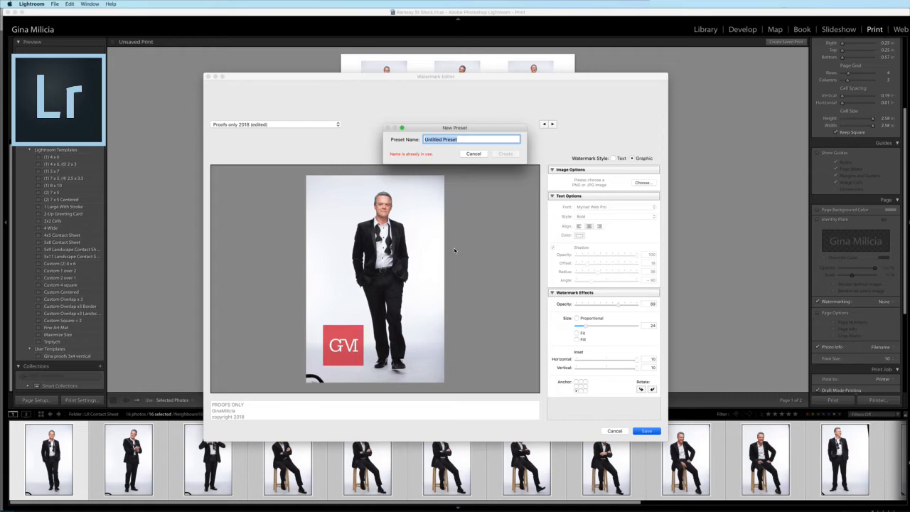
pyautogui.write('G')
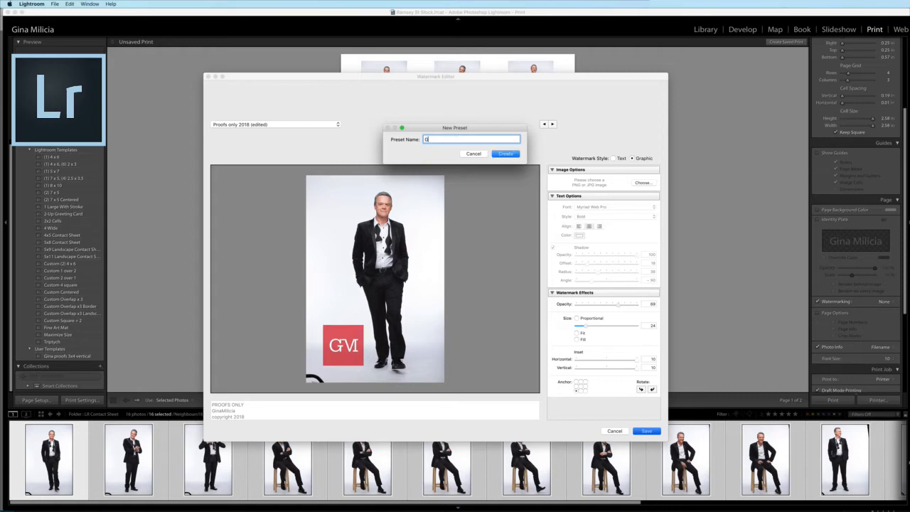
pyautogui.write('M logo 2018')
pyautogui.click(504, 154)
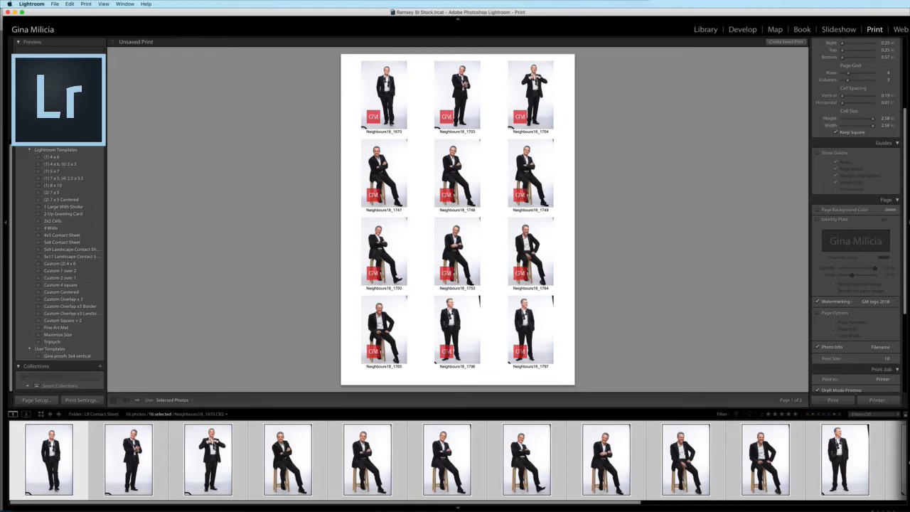
# Try Equipment and Exposure as the photo info printed under each photo.
pyautogui.scroll(-2, 869, 207)
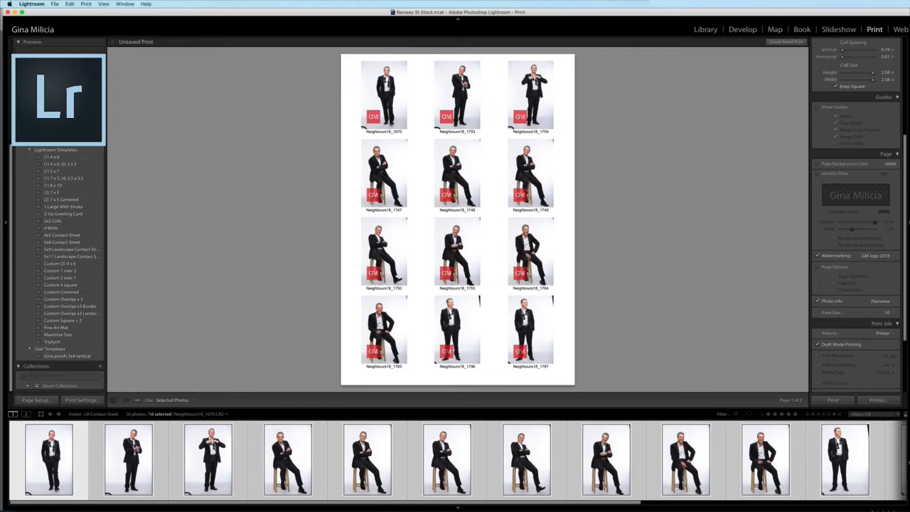
pyautogui.click(880, 301)
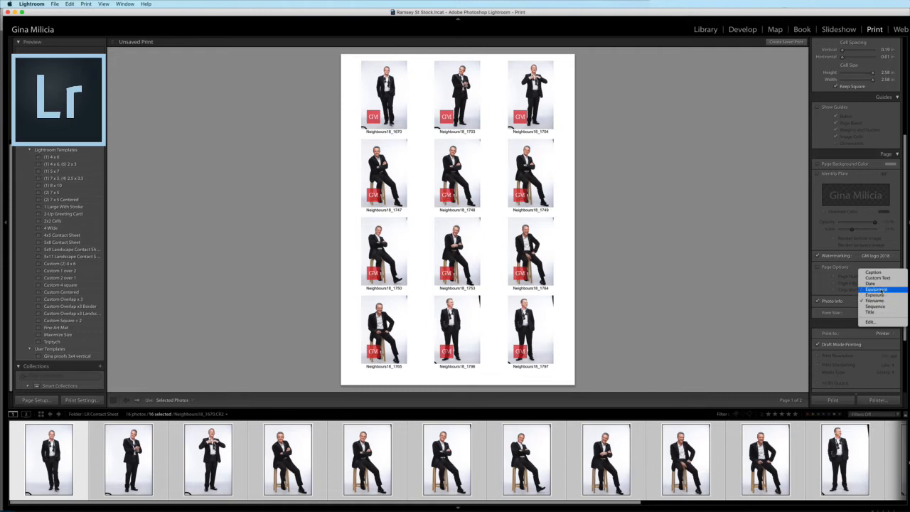
pyautogui.click(872, 284)
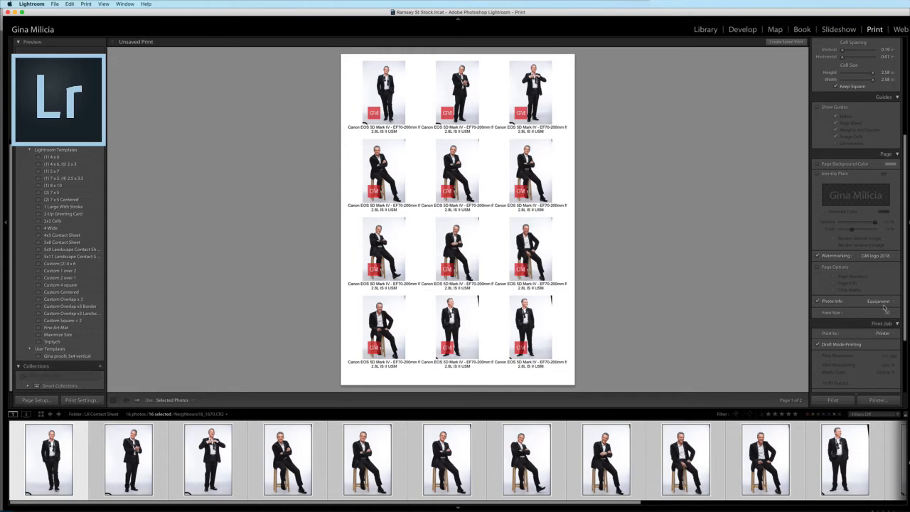
pyautogui.click(882, 302)
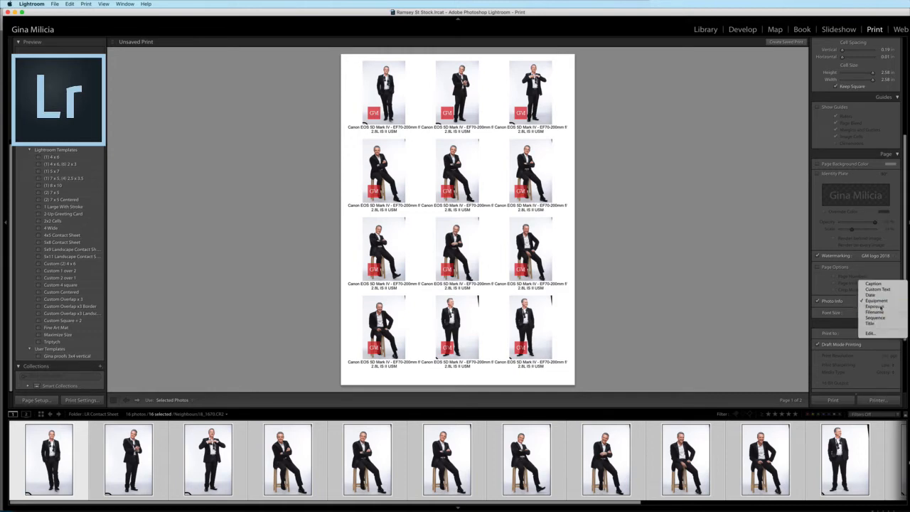
pyautogui.click(879, 307)
# Switch the photo info to Caption after trying Title and Custom Text.
pyautogui.click(880, 301)
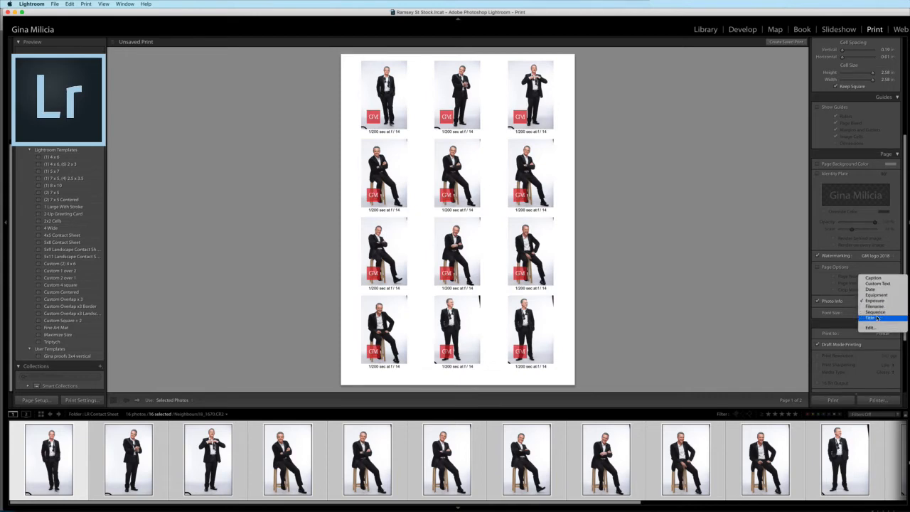
pyautogui.click(877, 317)
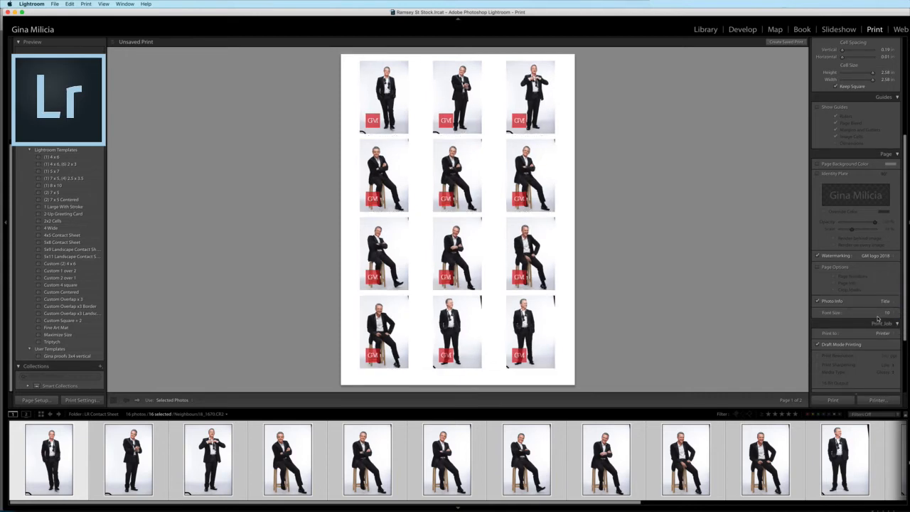
pyautogui.click(885, 301)
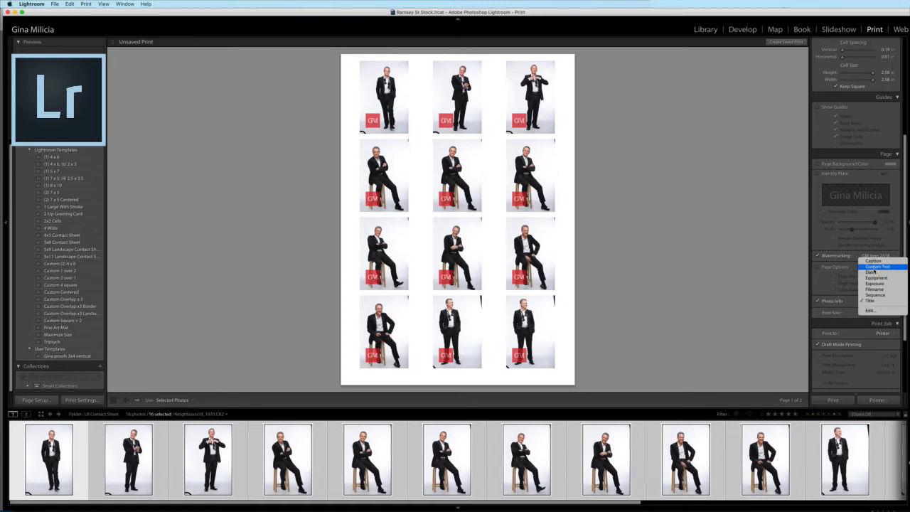
pyautogui.click(874, 268)
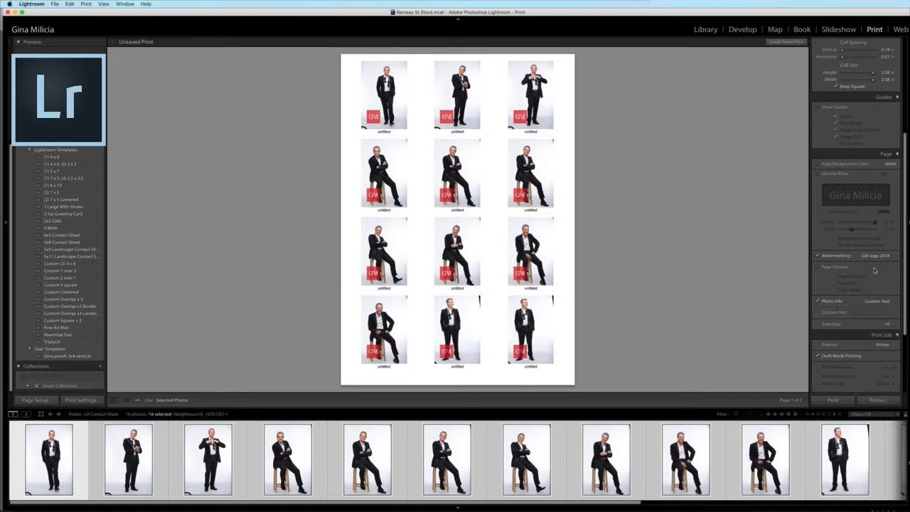
pyautogui.click(878, 303)
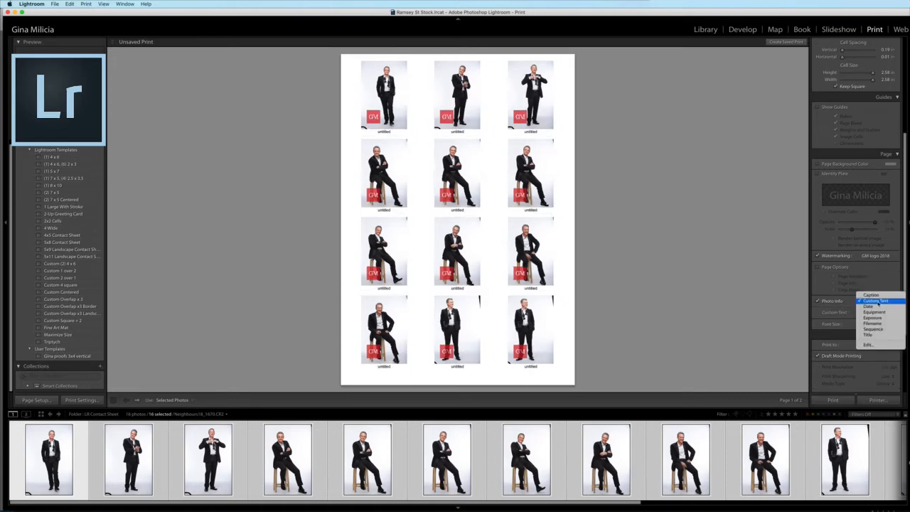
pyautogui.click(874, 295)
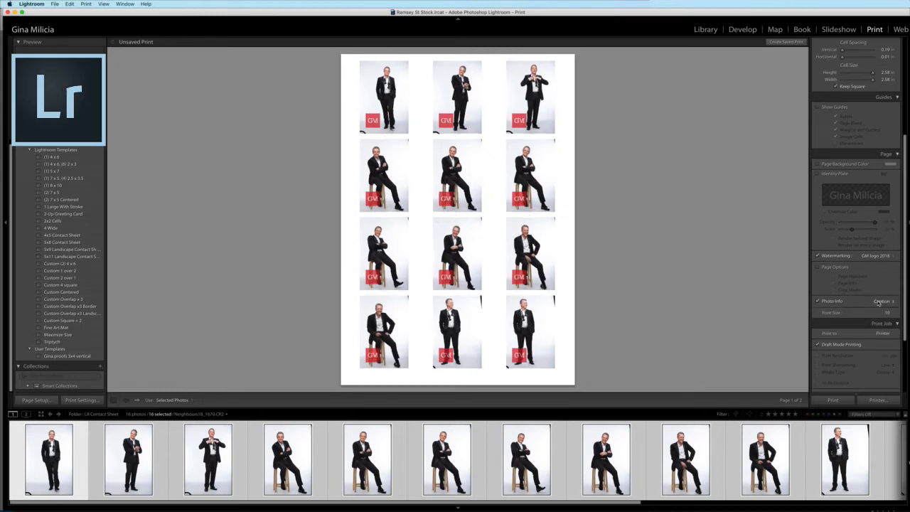
# Set the photo info font size to 16 and print the Filename under each photo.
pyautogui.click(893, 317)
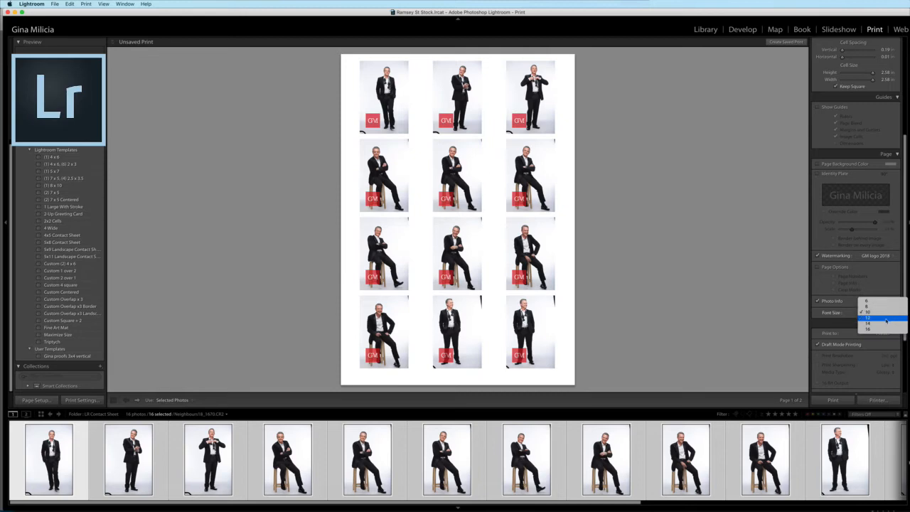
pyautogui.click(886, 330)
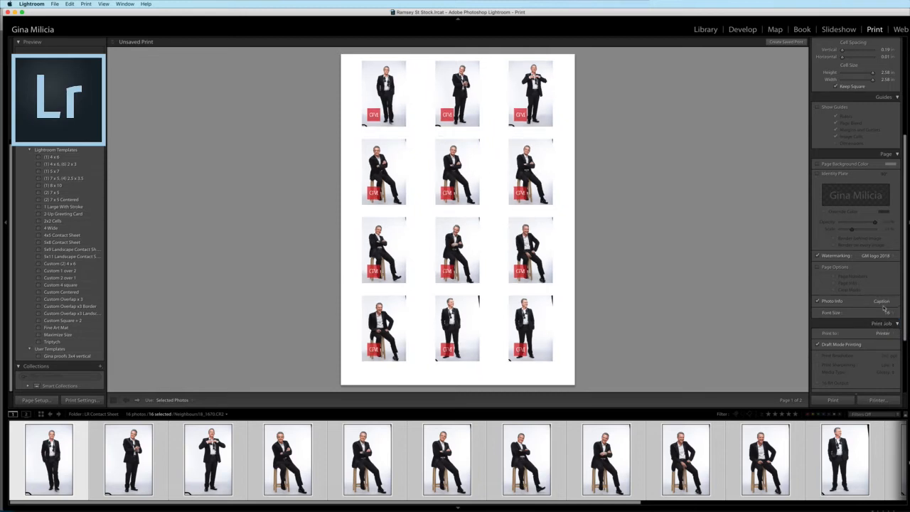
pyautogui.click(884, 301)
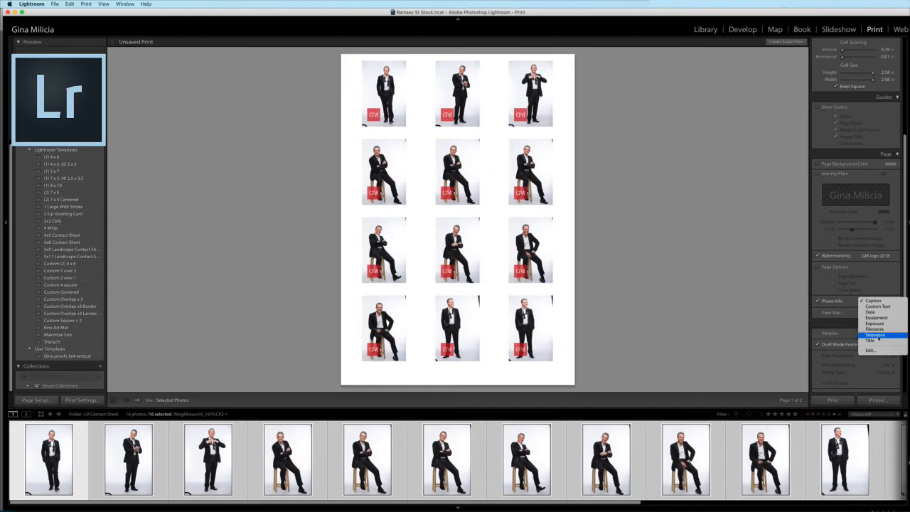
pyautogui.click(875, 329)
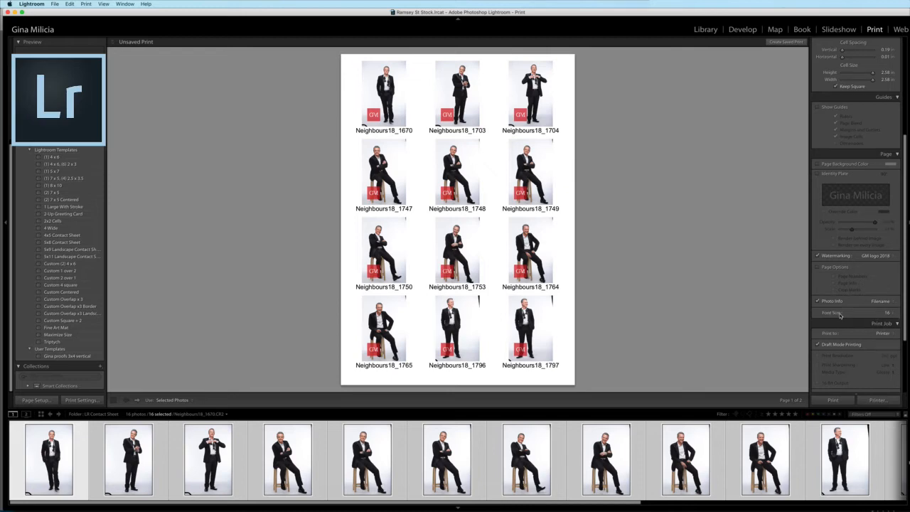
pyautogui.click(888, 314)
pyautogui.click(888, 314)
# Open the printer dialog for the contact sheet and choose to save the output as a PDF.
pyautogui.scroll(8, 853, 334)
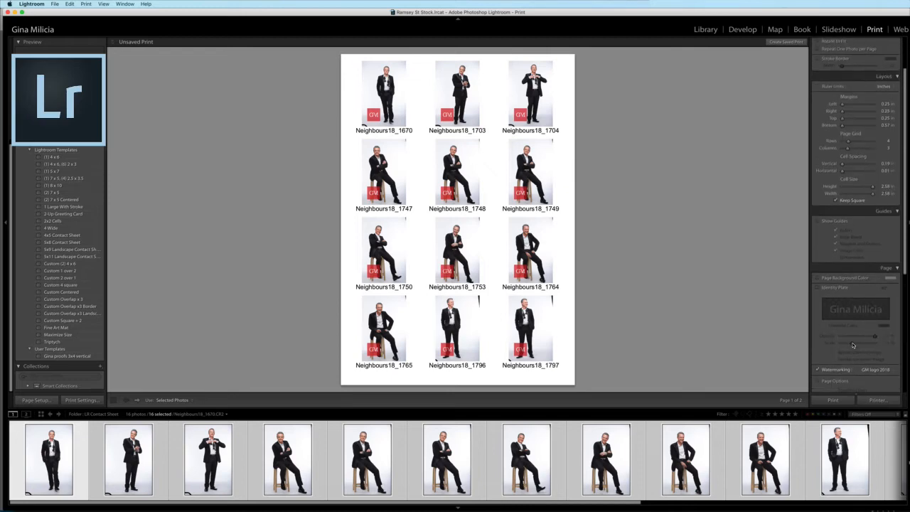
pyautogui.scroll(-1, 854, 346)
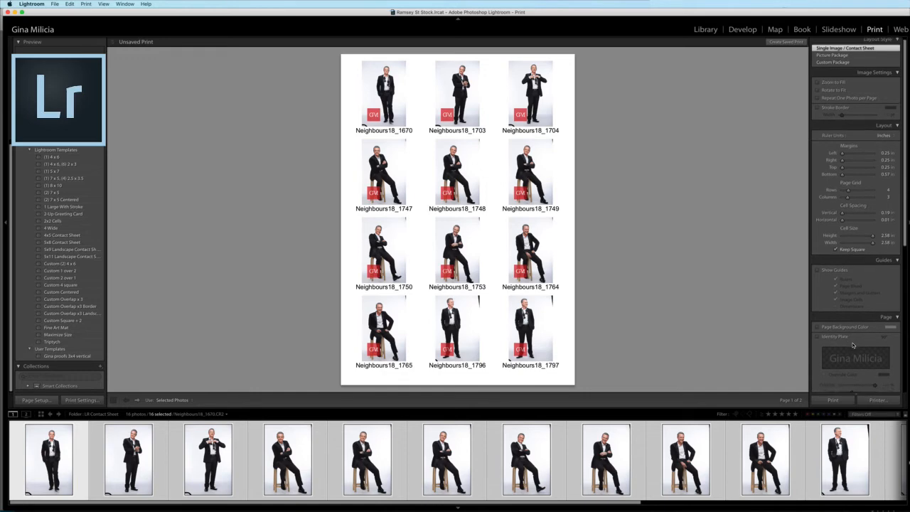
pyautogui.scroll(-10, 854, 346)
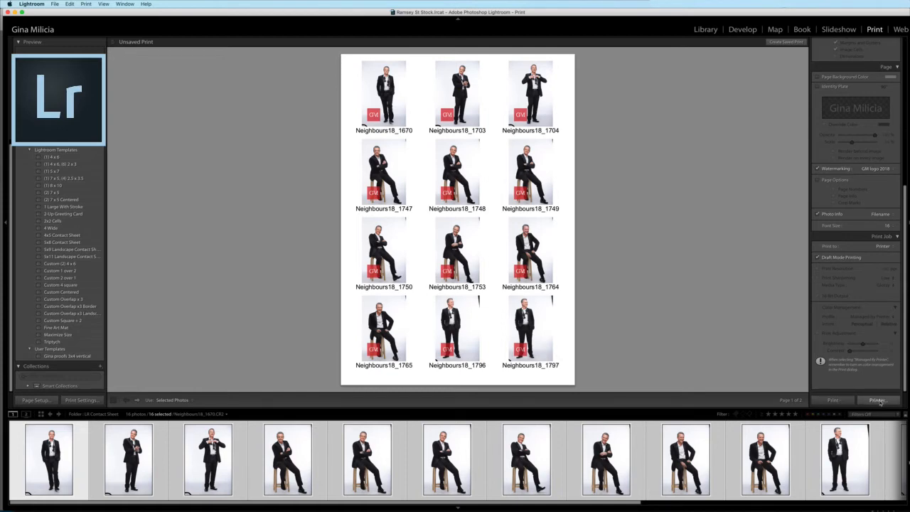
pyautogui.click(848, 391)
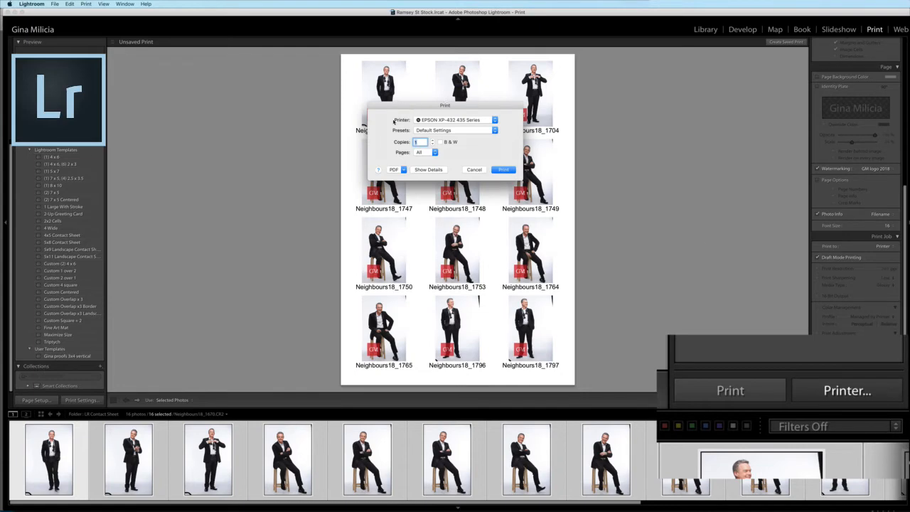
pyautogui.moveTo(407, 106); pyautogui.dragTo(191, 74)
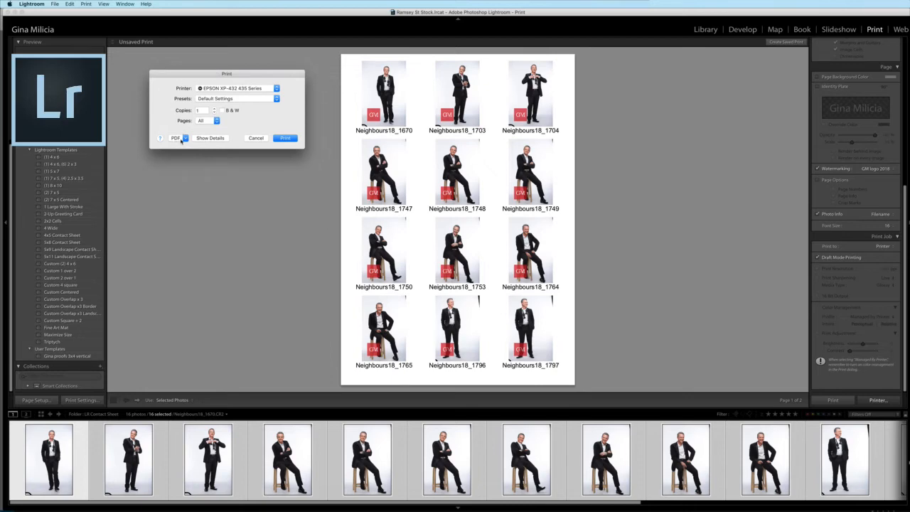
pyautogui.click(184, 138)
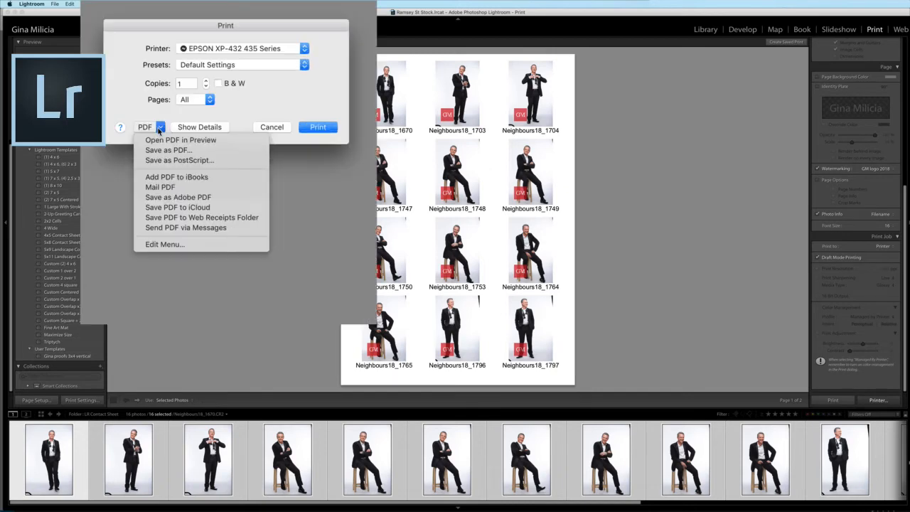
pyautogui.click(184, 151)
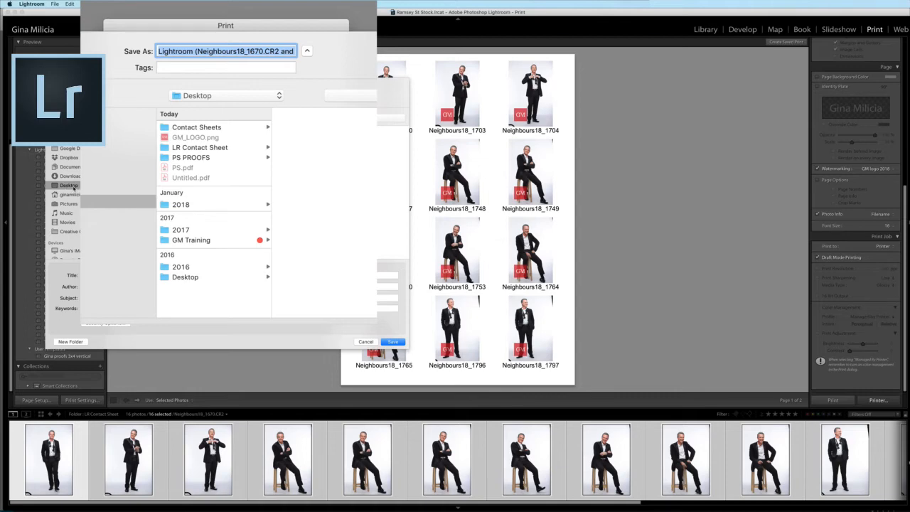
# Choose the Contact Sheets folder on the Desktop as destination and name the file Neighbours 2018_LR.
pyautogui.click(206, 128)
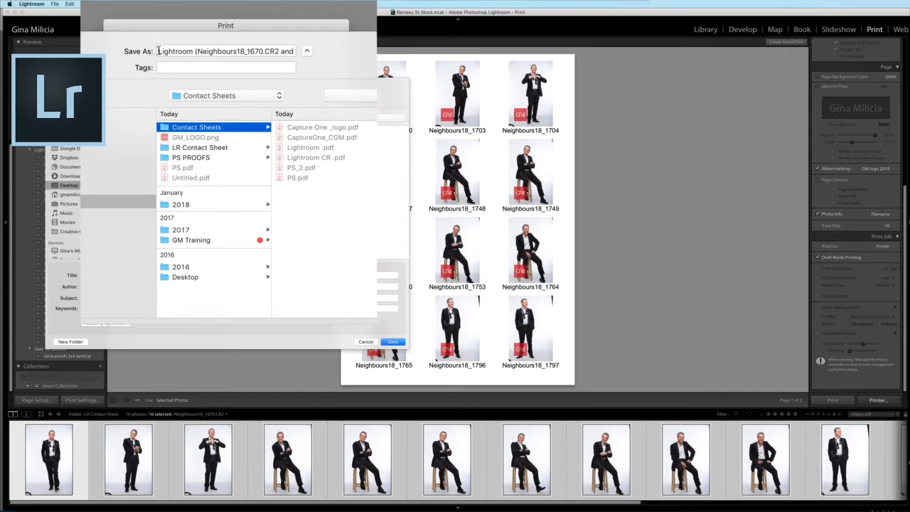
pyautogui.moveTo(158, 54); pyautogui.dragTo(279, 48)
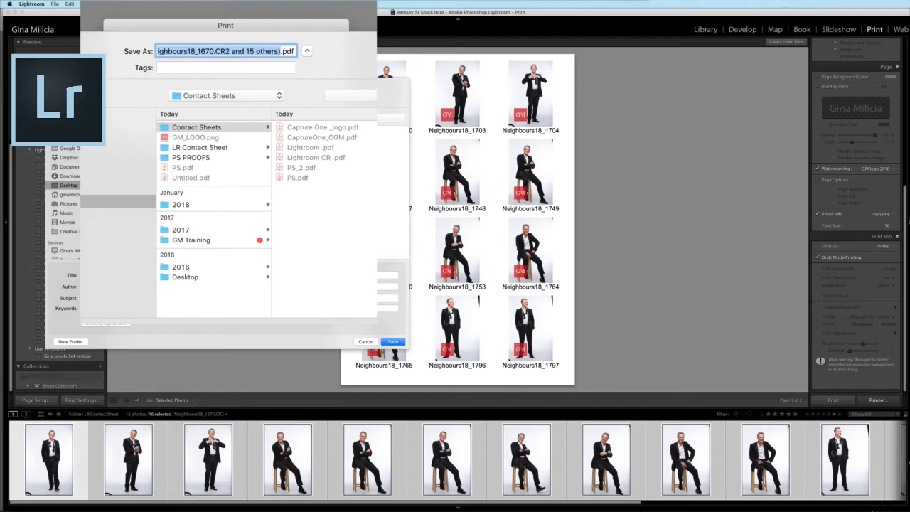
pyautogui.write('Ne')
pyautogui.write('ighbou')
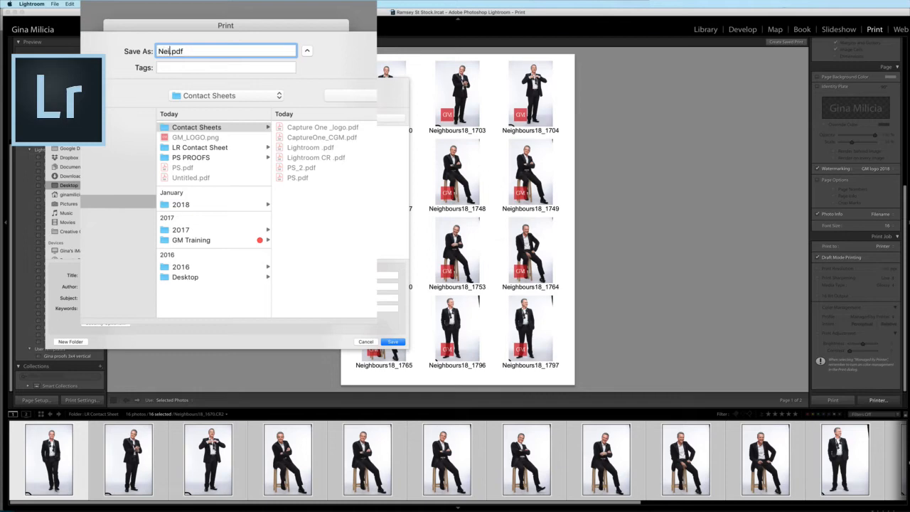
pyautogui.write('rs 2018_LR')
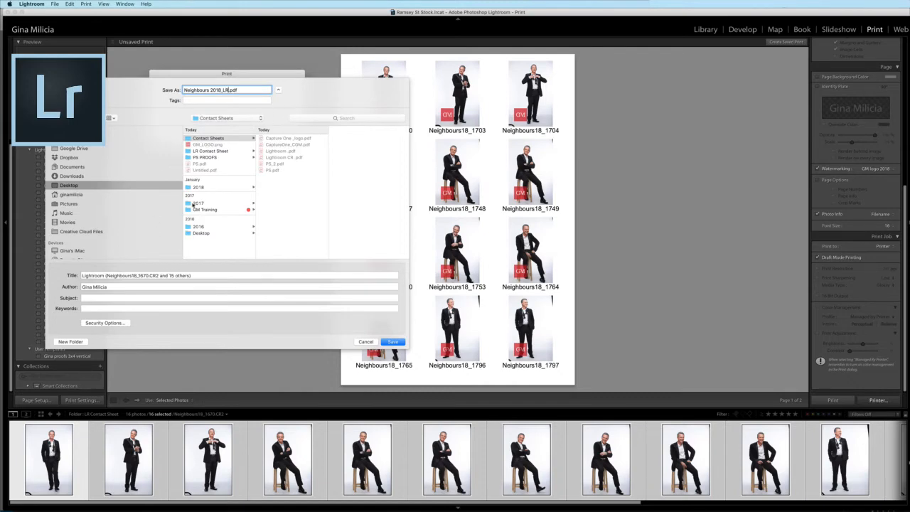
# Copy the file name Neighbours 2018_LR into the PDF's title and save the PDF.
pyautogui.moveTo(228, 90); pyautogui.dragTo(145, 90)
pyautogui.press('super+c')
pyautogui.rightClick(197, 90)
pyautogui.click(201, 275)
pyautogui.moveTo(193, 276); pyautogui.dragTo(81, 275)
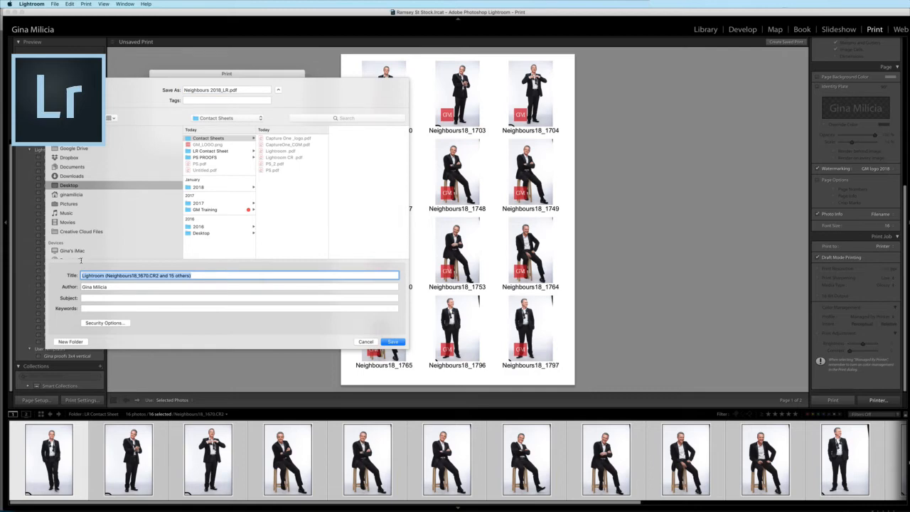
pyautogui.press('super+v')
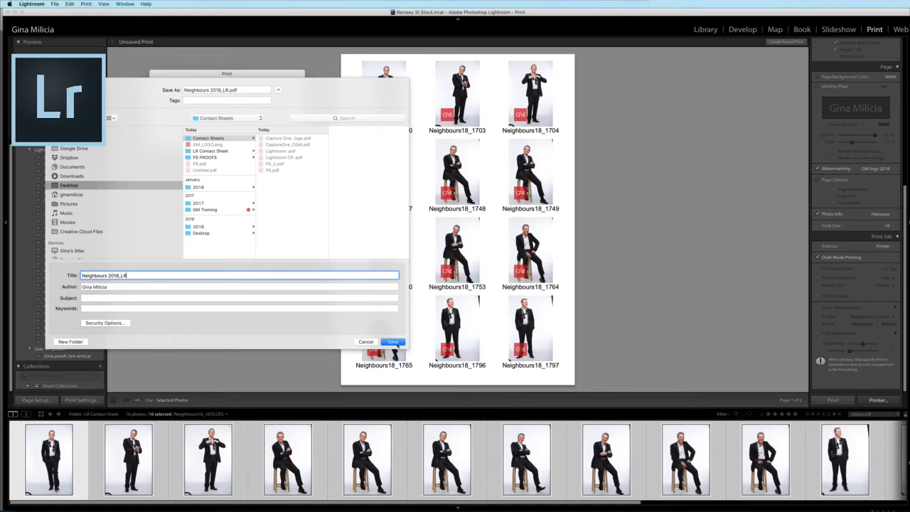
pyautogui.click(393, 342)
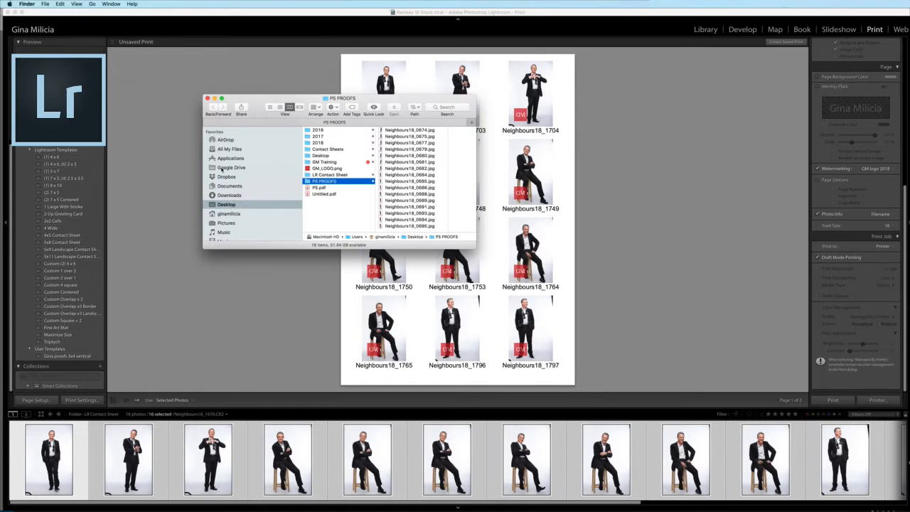
# Open Neighbours 2018_LR.pdf from the Desktop's Contact Sheets folder in Finder and look through the photos, logos and filenames on its pages.
pyautogui.click(226, 205)
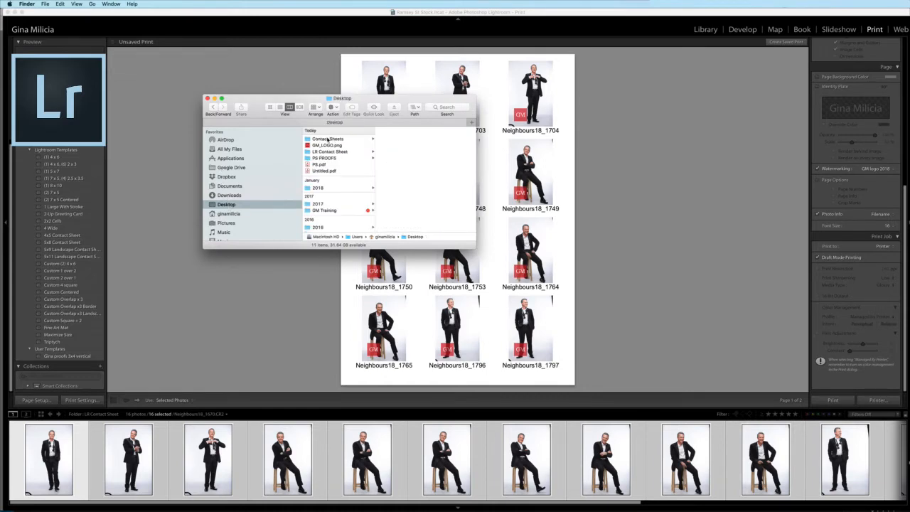
pyautogui.click(328, 140)
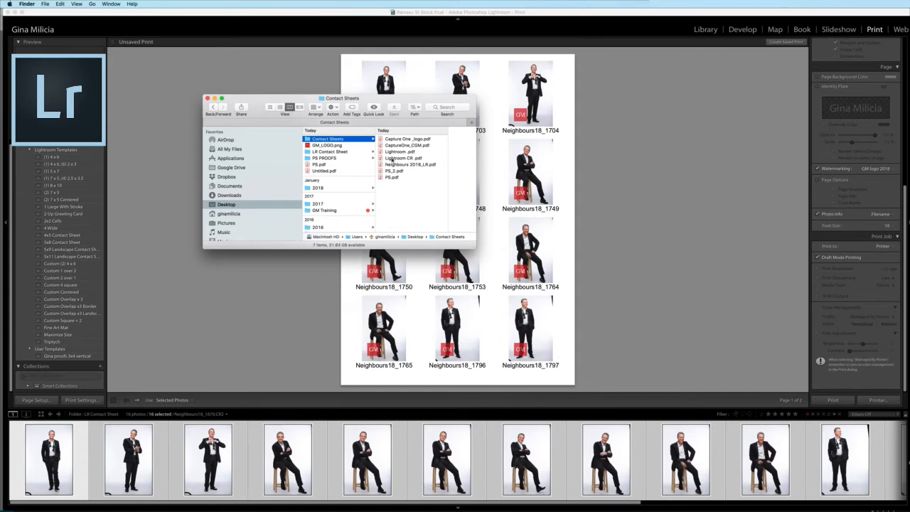
pyautogui.click(389, 166)
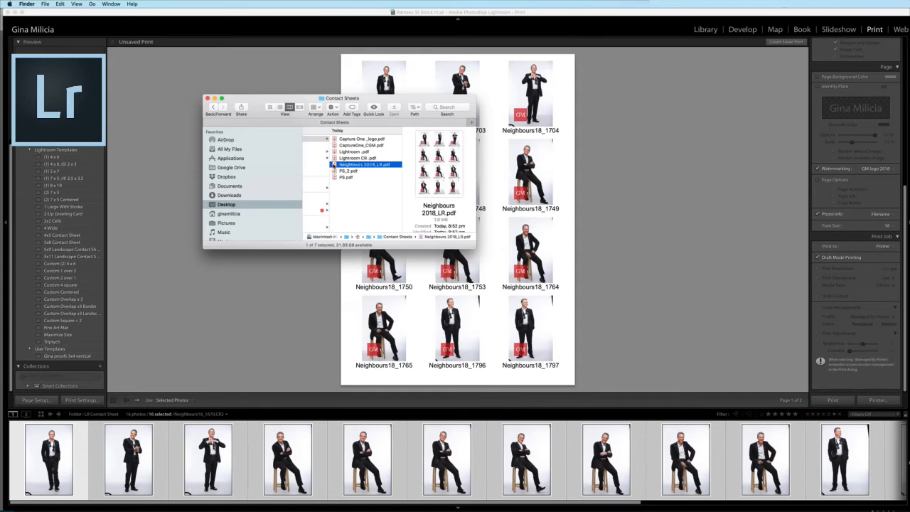
pyautogui.doubleClick(333, 164)
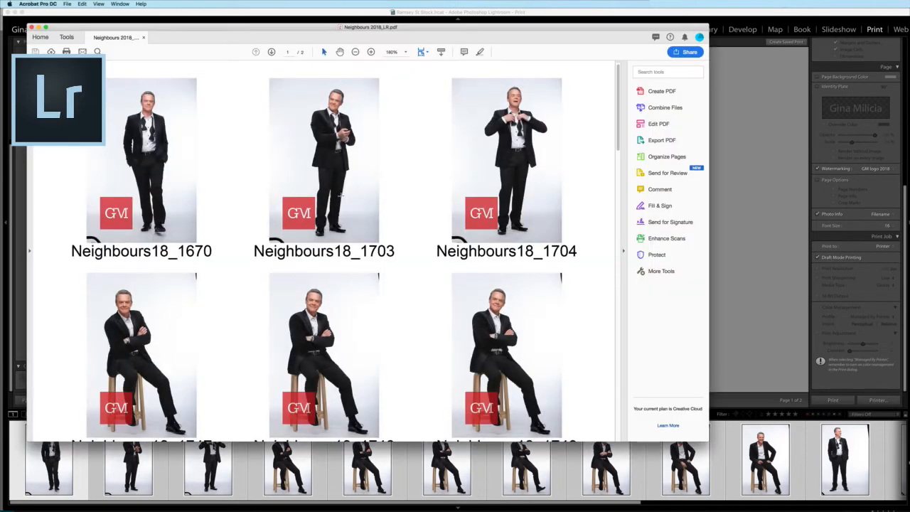
pyautogui.scroll(-5, 340, 196)
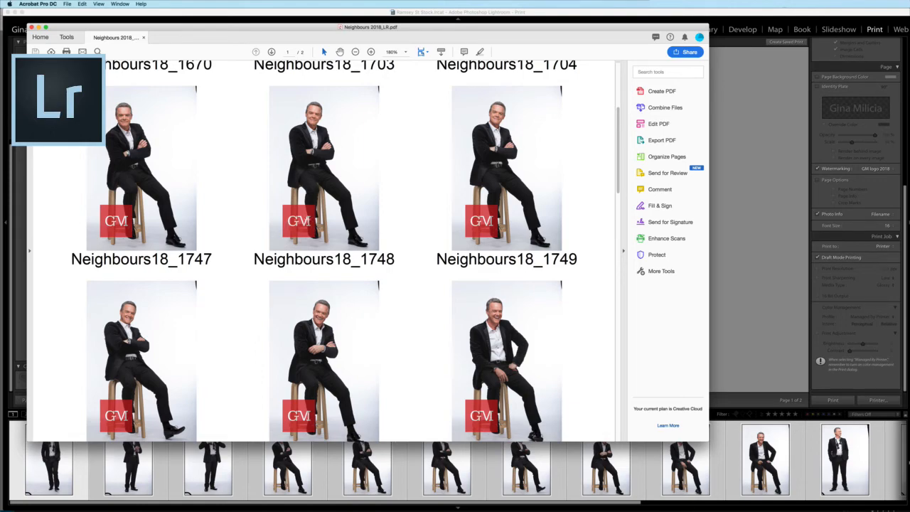
pyautogui.scroll(-15, 310, 235)
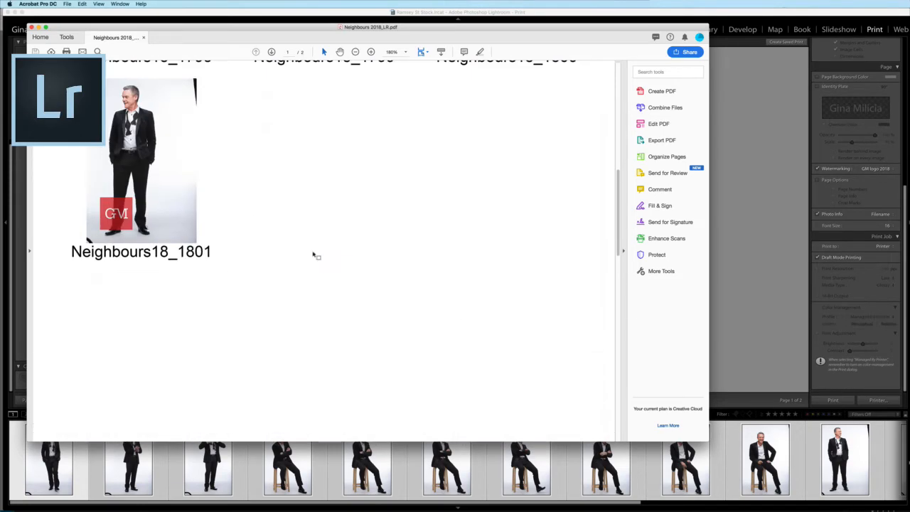
pyautogui.scroll(10, 313, 254)
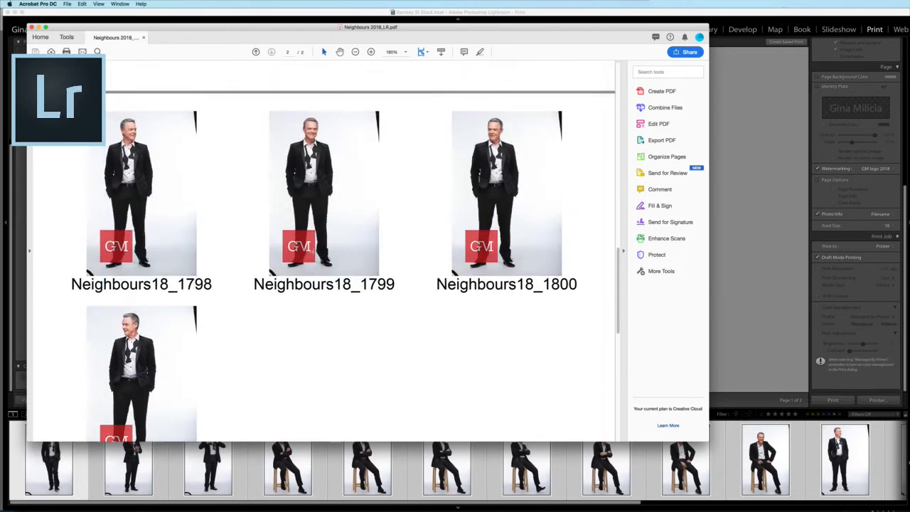
pyautogui.scroll(10, 324, 252)
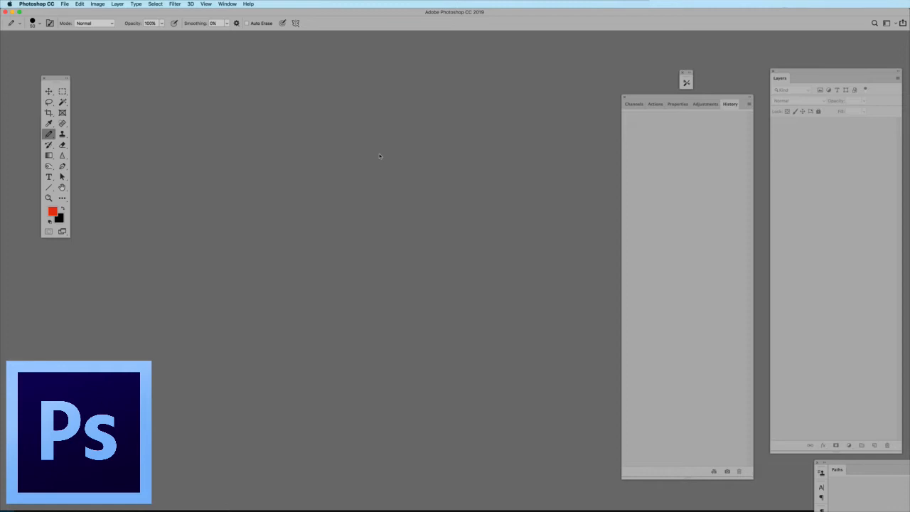
# Switch to Photoshop and start Contact Sheet II with the Desktop's PS PROOFS folder as the source images.
pyautogui.click(65, 4)
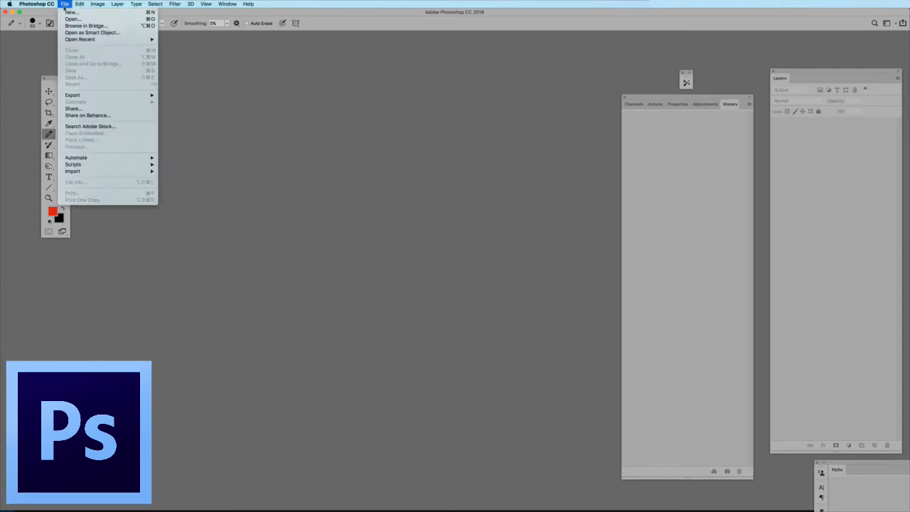
pyautogui.moveTo(74, 160)
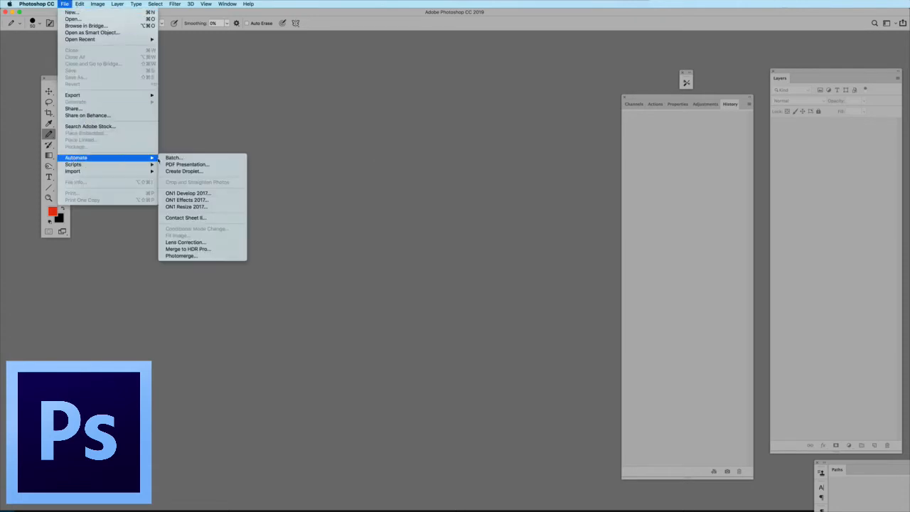
pyautogui.click(184, 218)
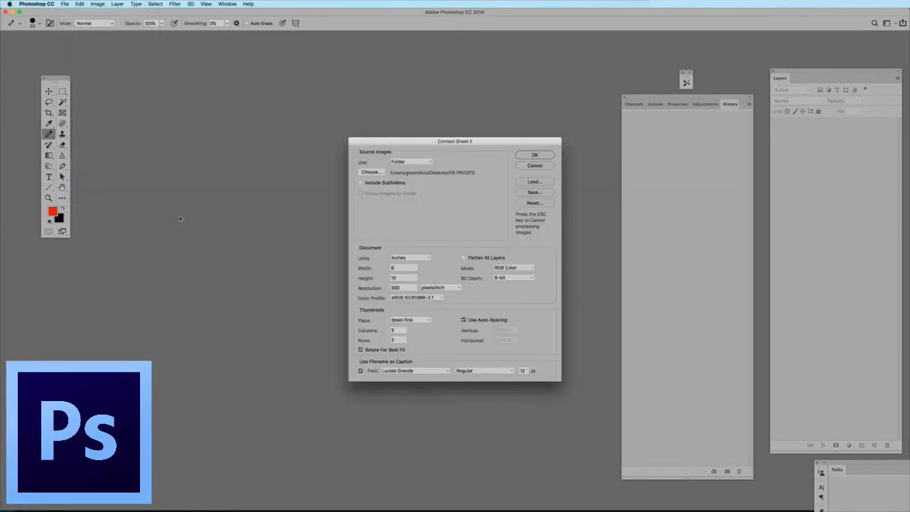
pyautogui.moveTo(397, 142); pyautogui.dragTo(291, 92)
pyautogui.click(263, 122)
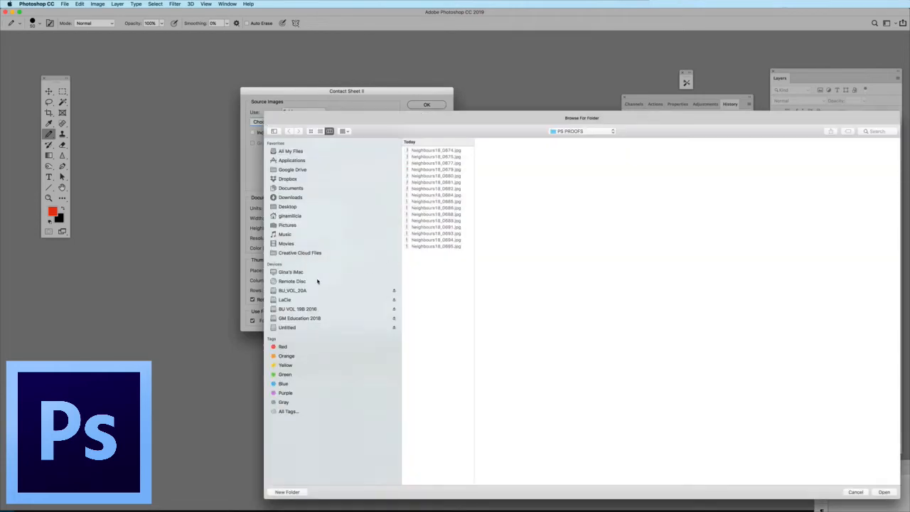
pyautogui.click(294, 207)
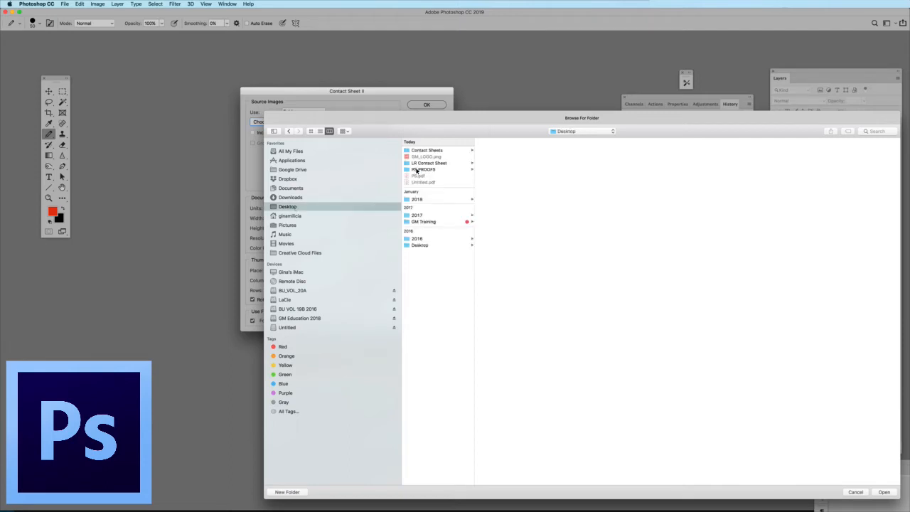
pyautogui.click(418, 171)
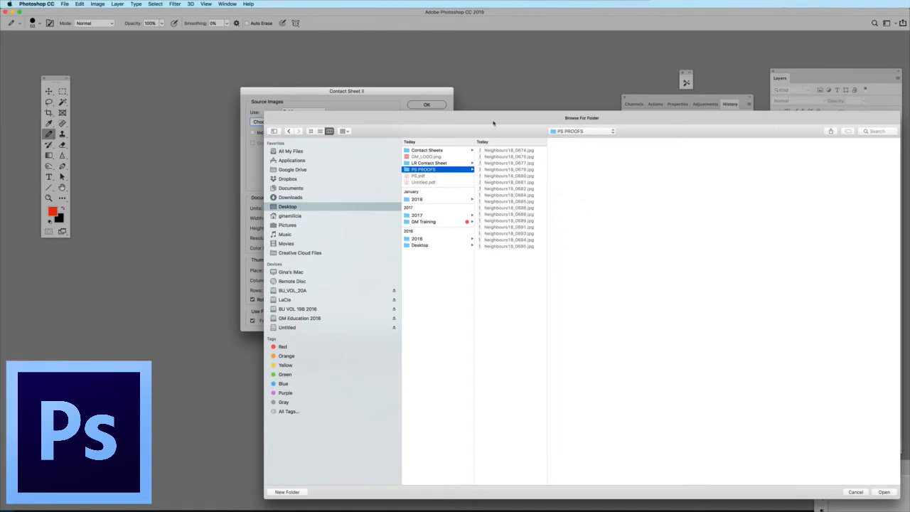
pyautogui.moveTo(488, 116); pyautogui.dragTo(399, 65)
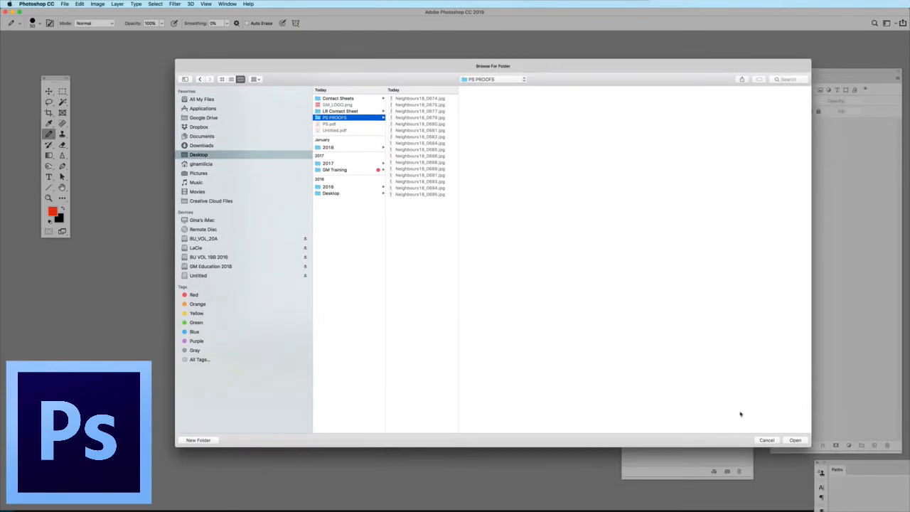
pyautogui.click(795, 440)
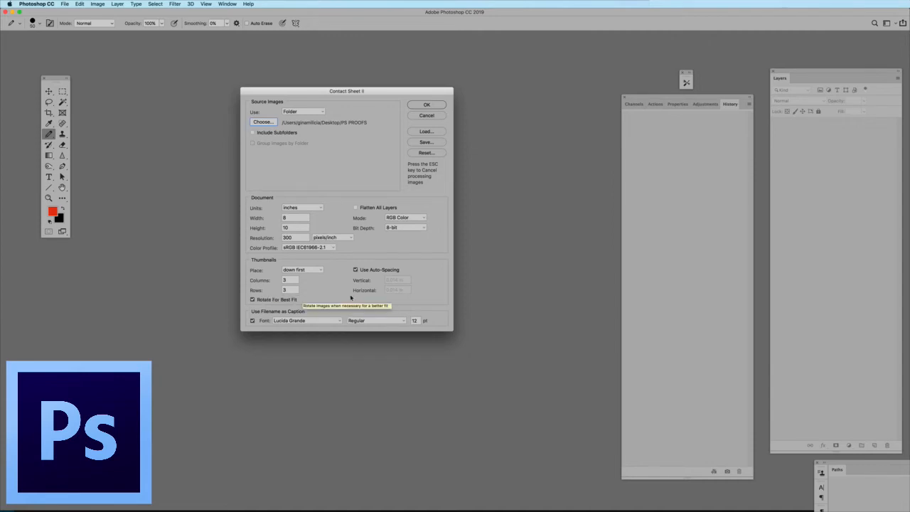
# Keep Lucida Grande Regular as the filename caption font and generate the contact sheets.
pyautogui.click(291, 323)
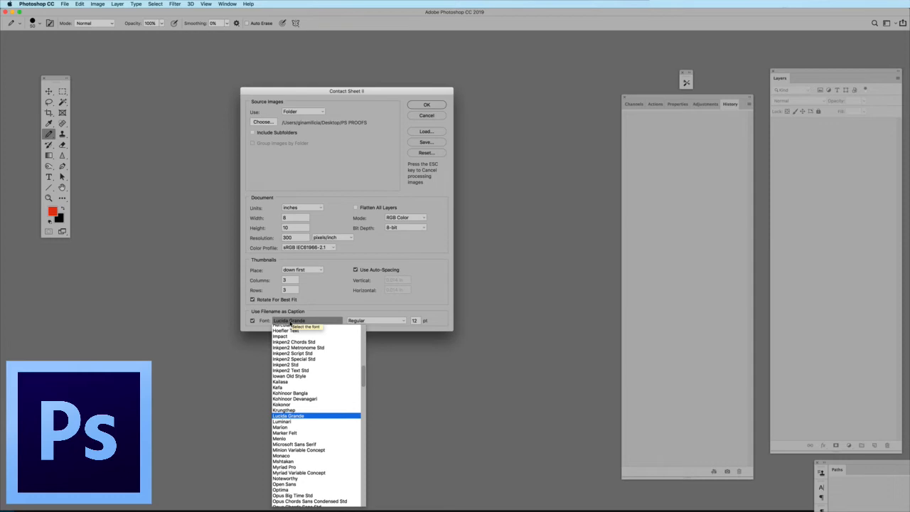
pyautogui.click(290, 324)
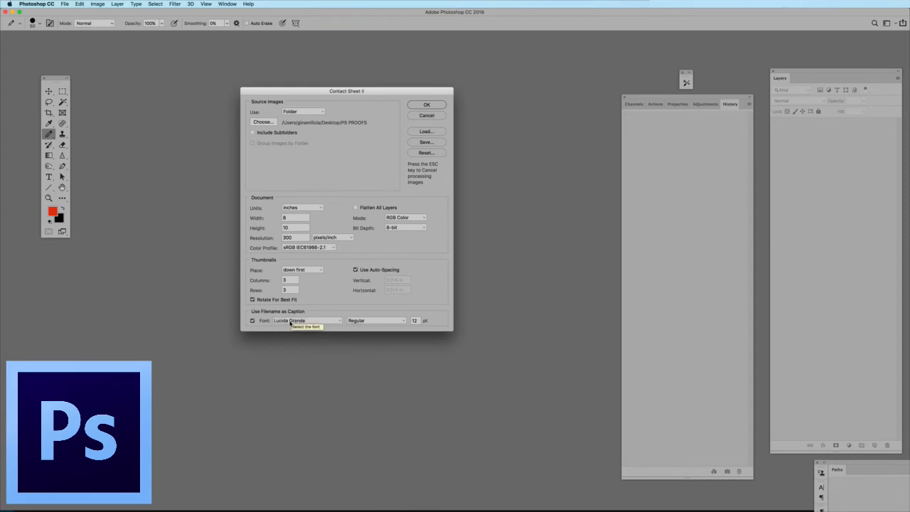
pyautogui.click(371, 321)
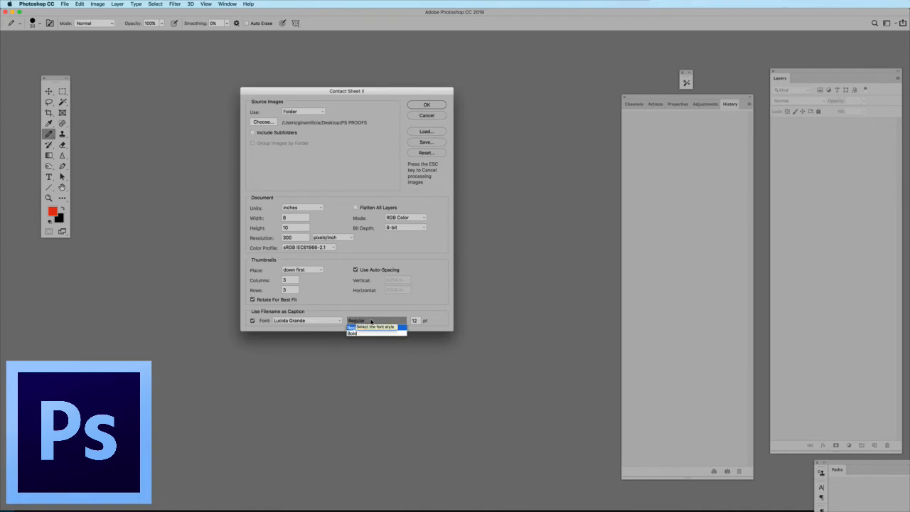
pyautogui.click(371, 322)
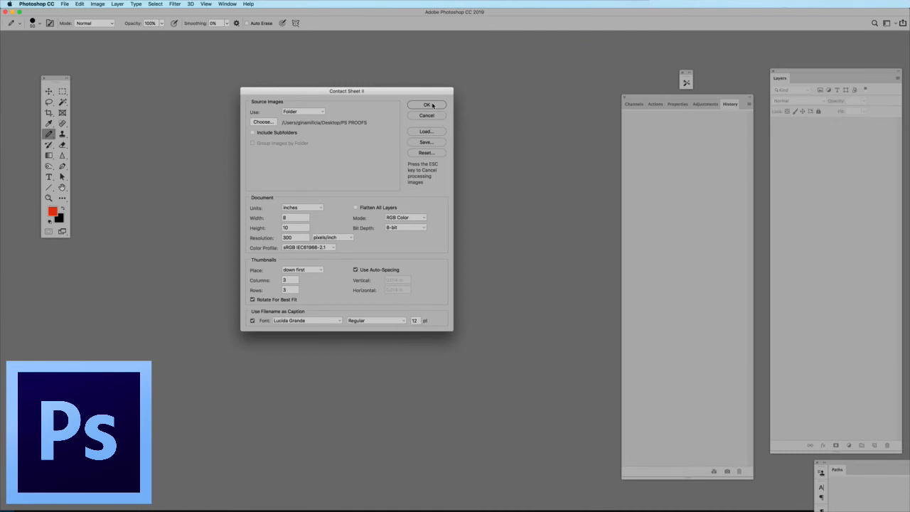
pyautogui.click(433, 106)
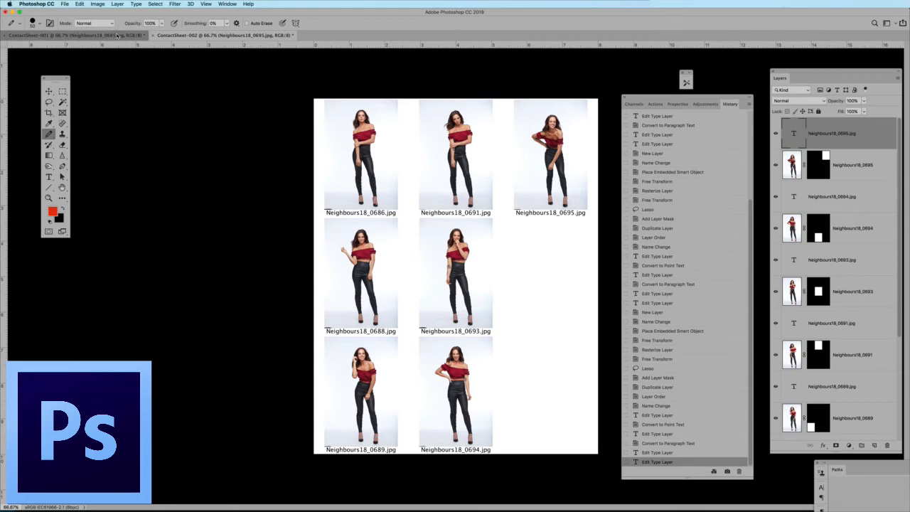
# Look over the ContactSheet-002 and ContactSheet-001 documents and examine the first sheet's stack of photo and caption layers.
pyautogui.click(165, 36)
pyautogui.click(177, 35)
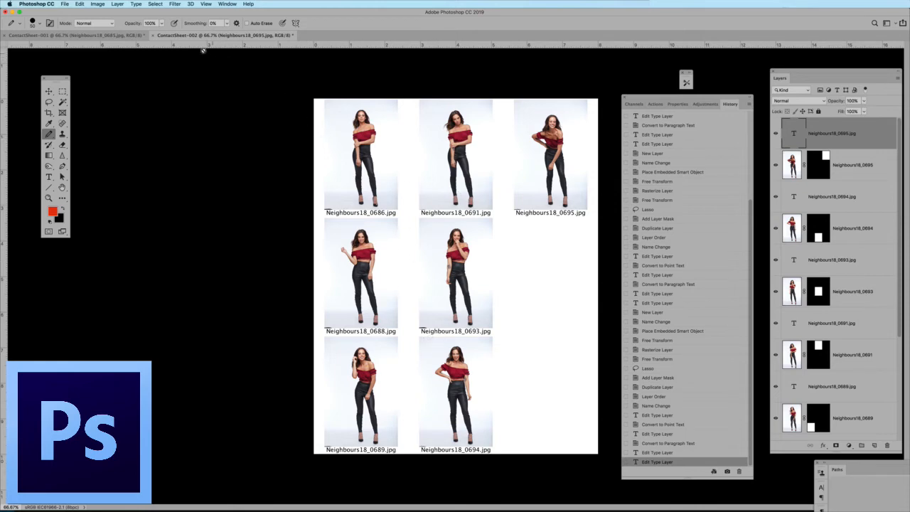
pyautogui.click(126, 35)
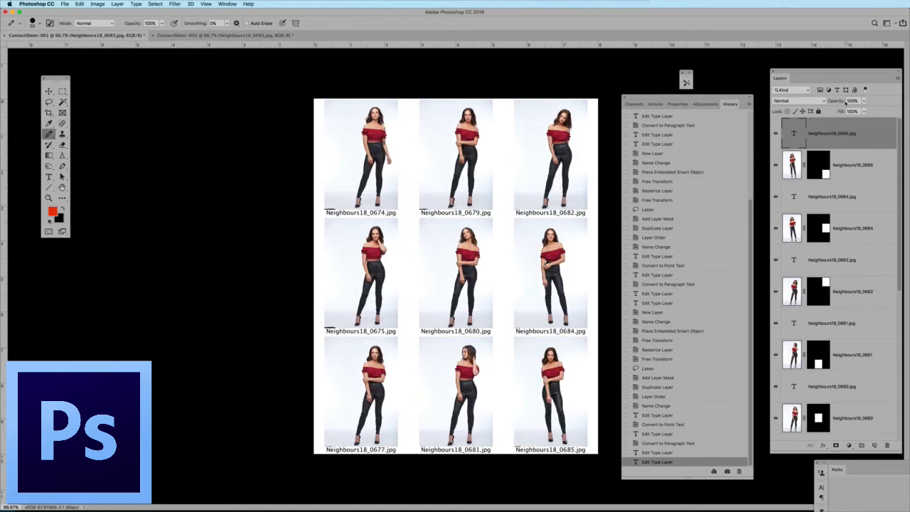
pyautogui.scroll(-5, 838, 195)
pyautogui.scroll(4, 839, 195)
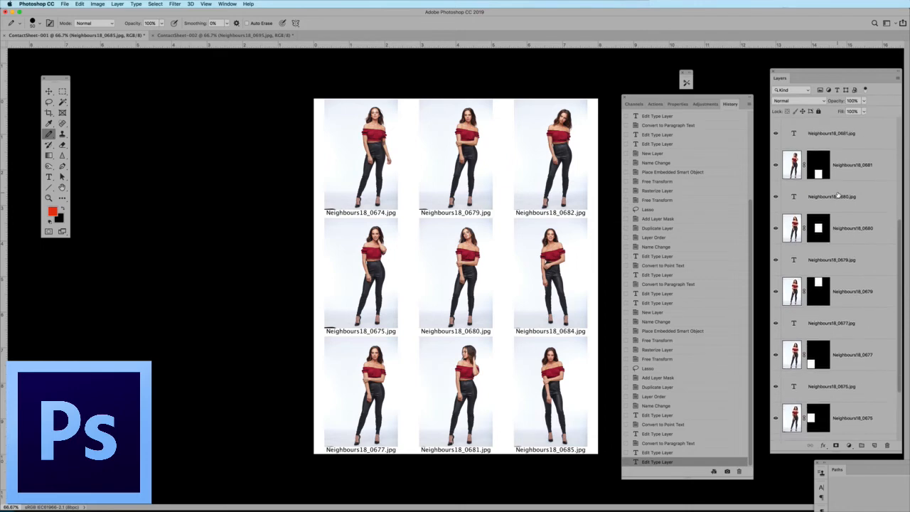
pyautogui.scroll(2, 839, 196)
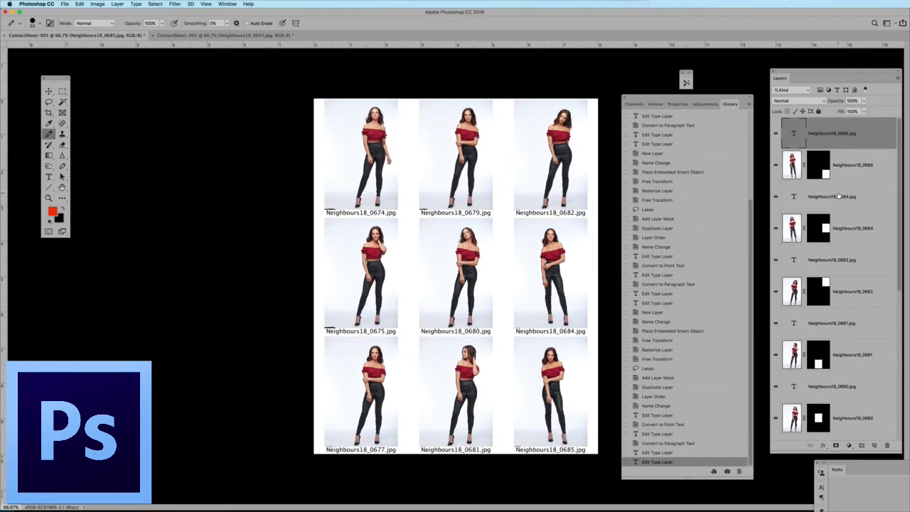
pyautogui.scroll(-4, 838, 195)
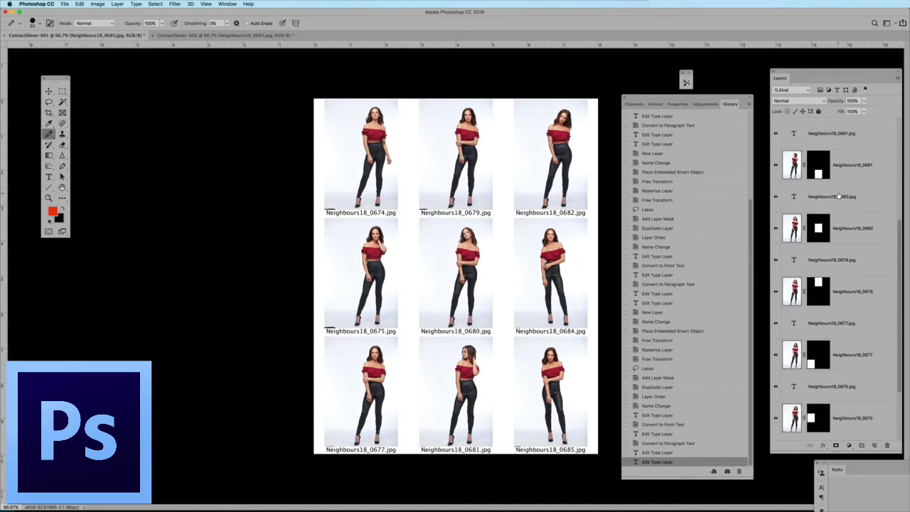
pyautogui.scroll(4, 839, 196)
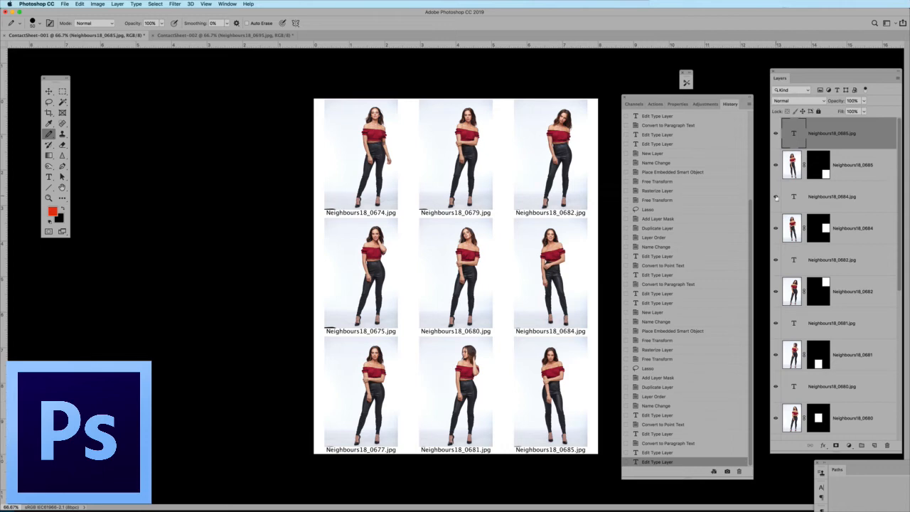
# Toggle the Neighbours18_0684.jpg caption layer off and on several times to compare the sheet with and without it.
pyautogui.click(776, 197)
pyautogui.click(776, 197)
pyautogui.click(776, 197)
pyautogui.click(776, 197)
pyautogui.click(776, 197)
pyautogui.click(776, 197)
pyautogui.click(776, 197)
pyautogui.click(776, 197)
# Add a new layer to ContactSheet-001 and draw red pencil check marks on photos 0679, 0680 and 0684.
pyautogui.moveTo(872, 502)
pyautogui.click(874, 446)
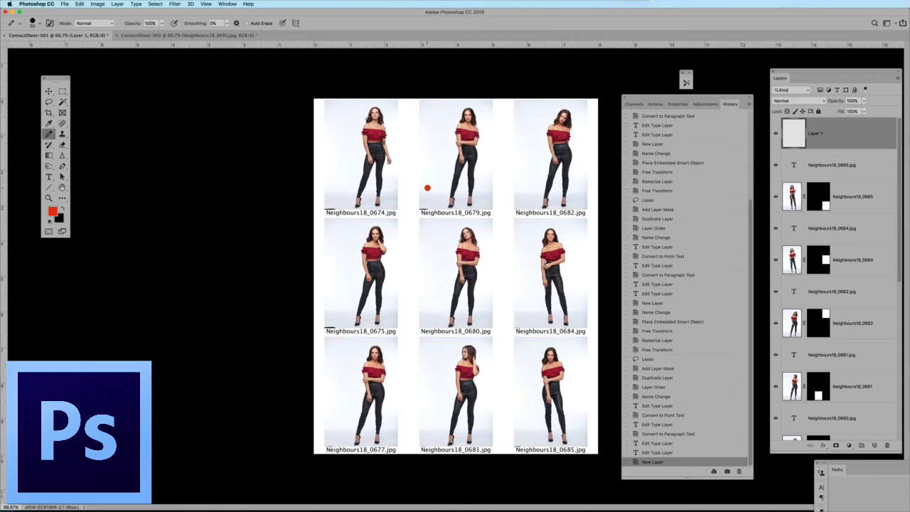
pyautogui.moveTo(427, 187); pyautogui.dragTo(444, 166)
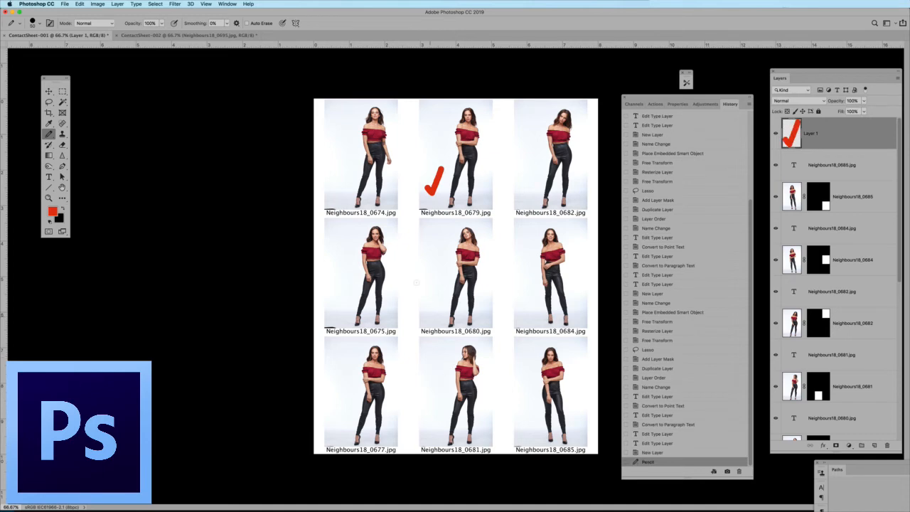
pyautogui.moveTo(424, 306); pyautogui.dragTo(447, 288)
pyautogui.moveTo(522, 313)
pyautogui.mouseDown()
pyautogui.moveTo(531, 322)
pyautogui.moveTo(543, 301)
pyautogui.mouseUp()
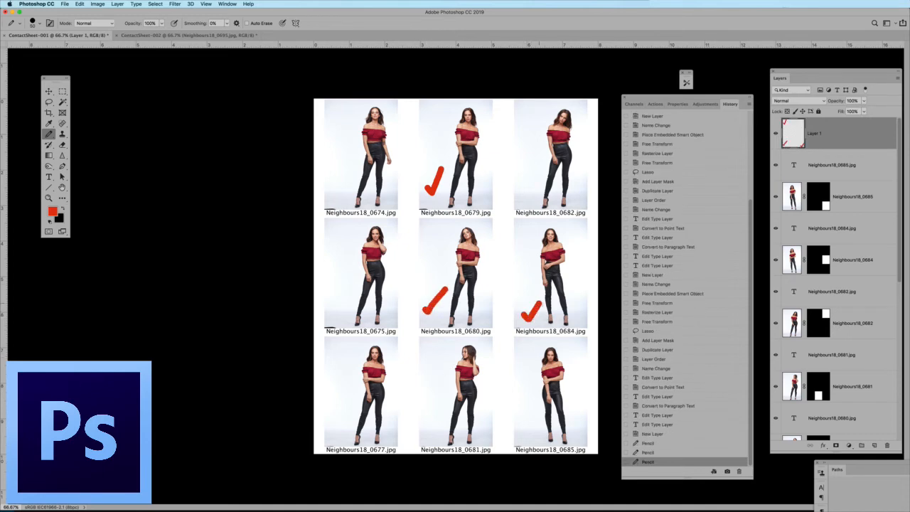
# Hide and show the check mark layer once, and flatten ContactSheet-001.
pyautogui.click(775, 134)
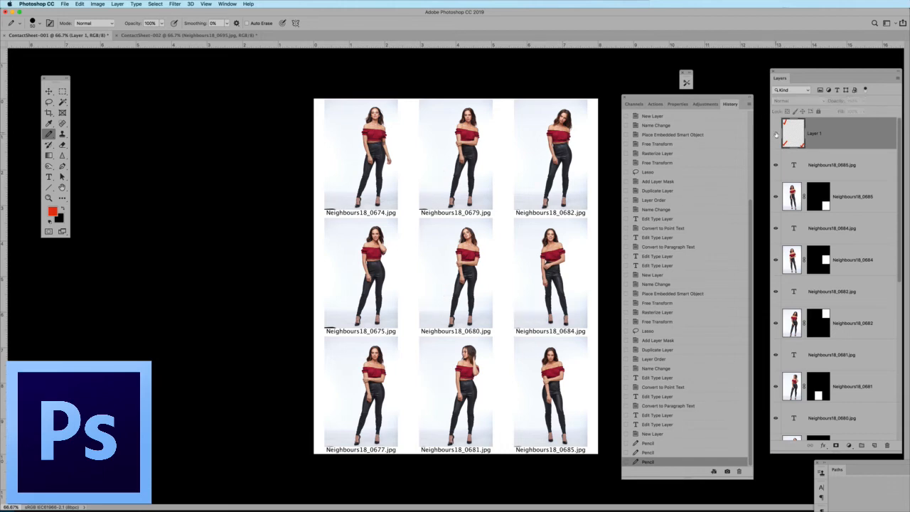
pyautogui.click(776, 134)
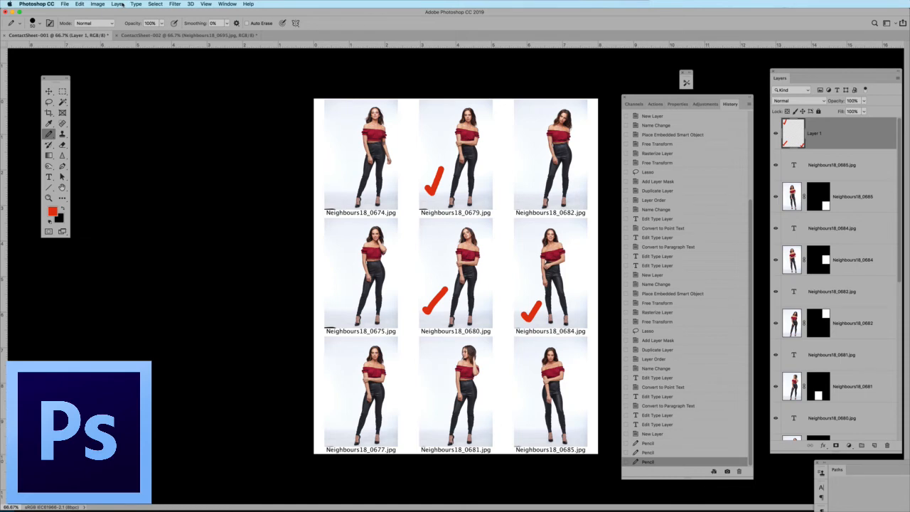
pyautogui.click(118, 5)
pyautogui.click(163, 280)
# In ContactSheet-002, draw red check marks on photos 0691 and 0693 on a new layer and flatten the image.
pyautogui.click(147, 36)
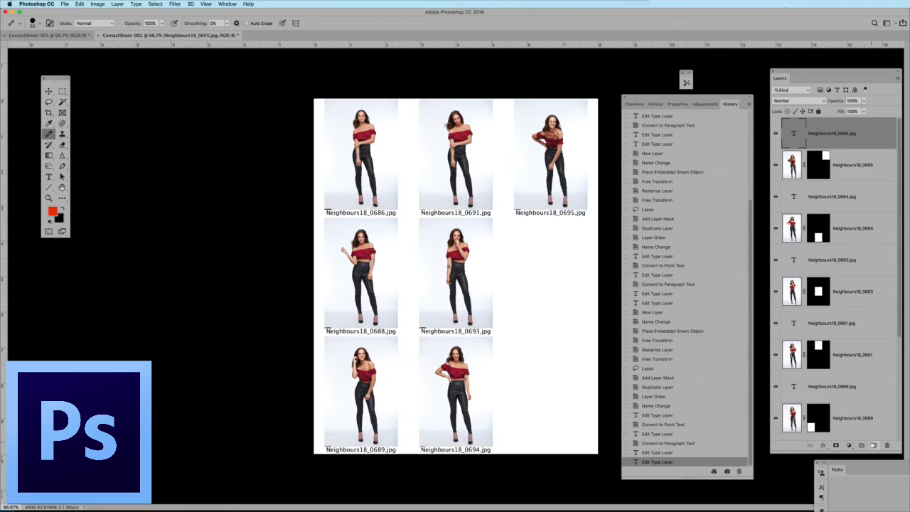
pyautogui.click(876, 445)
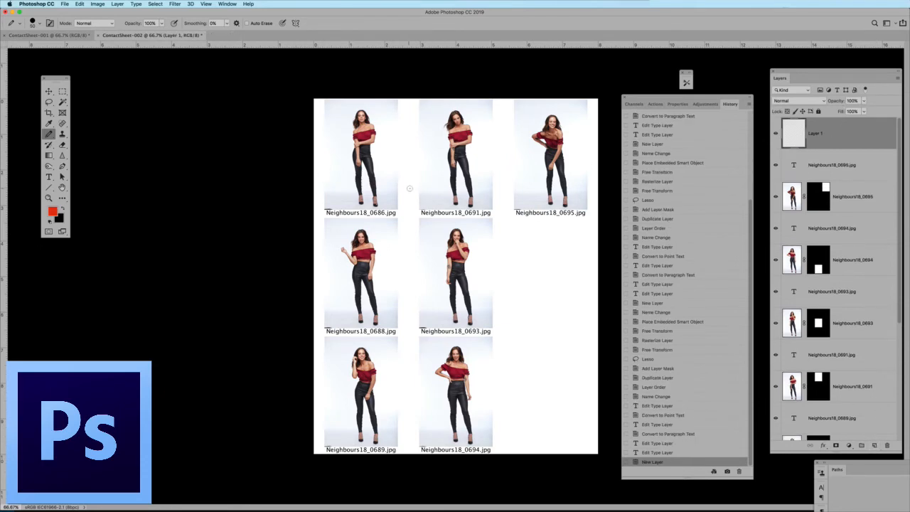
pyautogui.moveTo(423, 191)
pyautogui.mouseDown()
pyautogui.moveTo(431, 199)
pyautogui.moveTo(443, 177)
pyautogui.mouseUp()
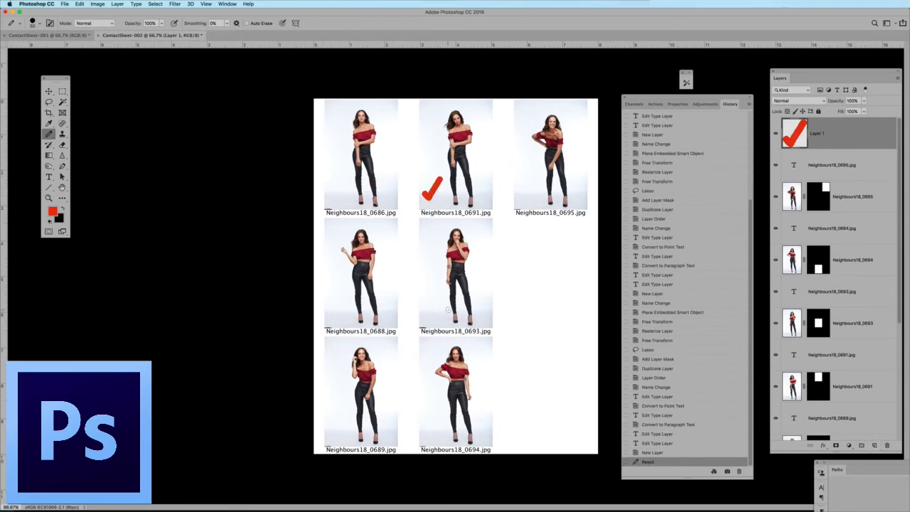
pyautogui.moveTo(423, 311)
pyautogui.mouseDown()
pyautogui.moveTo(431, 320)
pyautogui.moveTo(445, 298)
pyautogui.mouseUp()
pyautogui.click(116, 4)
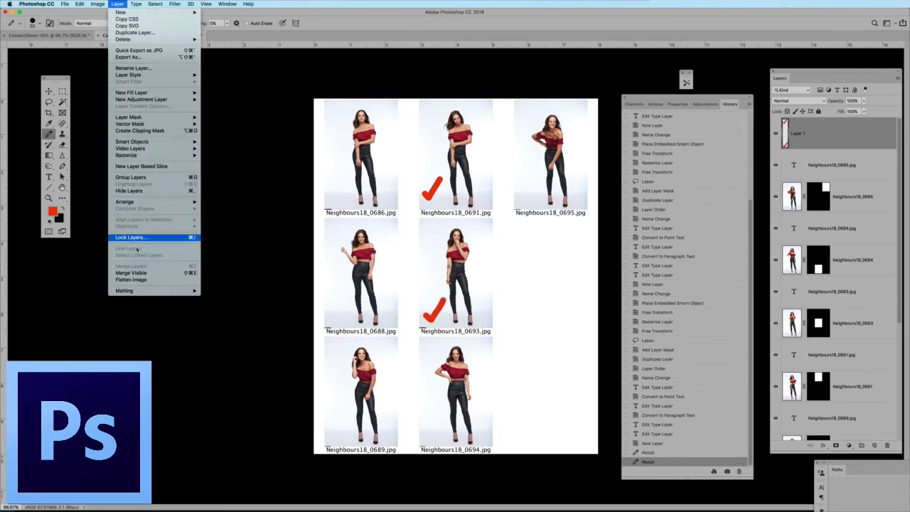
pyautogui.press('super+shift+e')
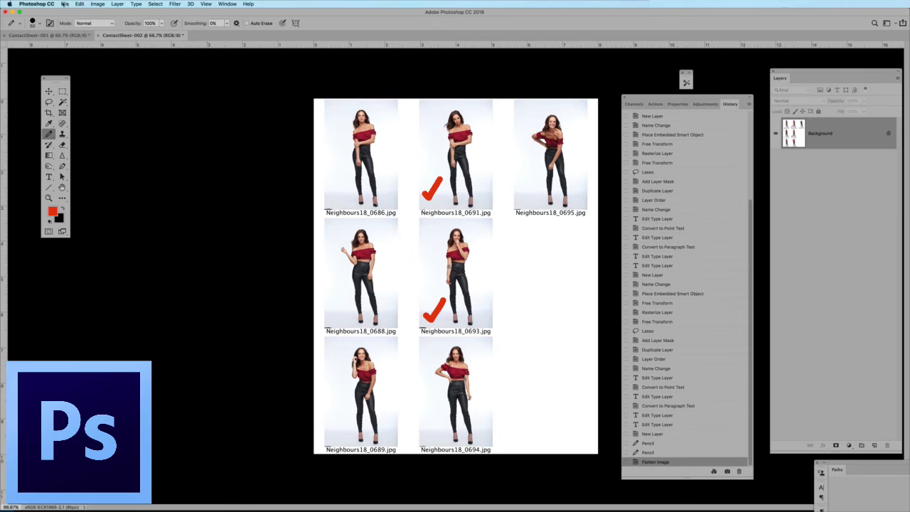
# Start a PDF Presentation and add the open files as its source files.
pyautogui.click(65, 3)
pyautogui.moveTo(96, 160)
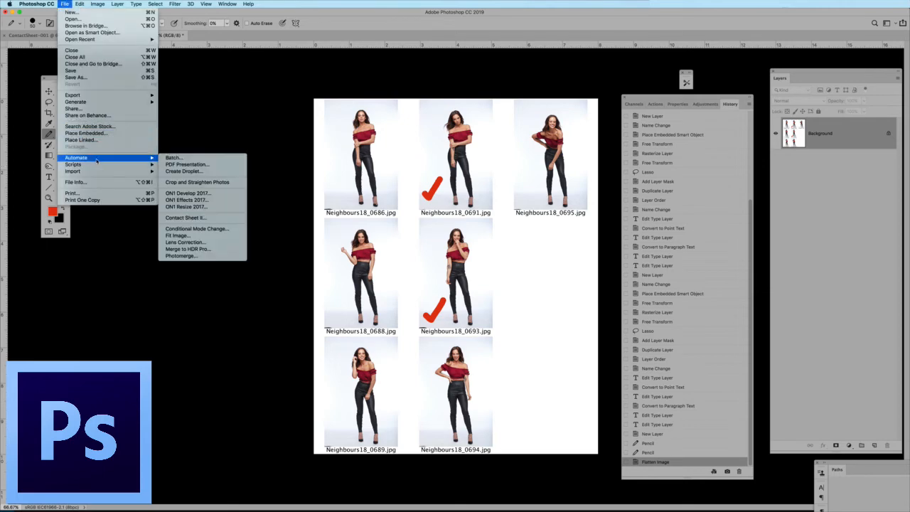
pyautogui.click(204, 165)
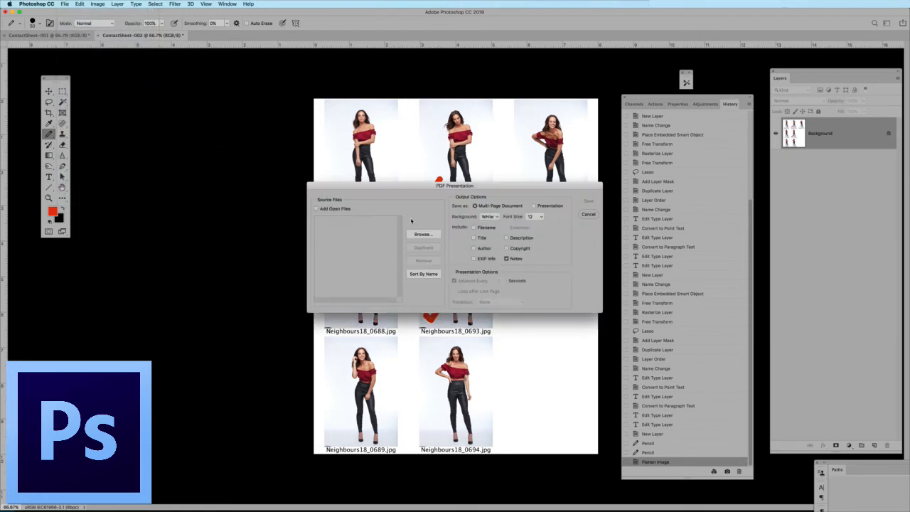
pyautogui.click(317, 209)
# Name the multi-page PDF Photoshop and save it to the Contact Sheets folder.
pyautogui.click(588, 202)
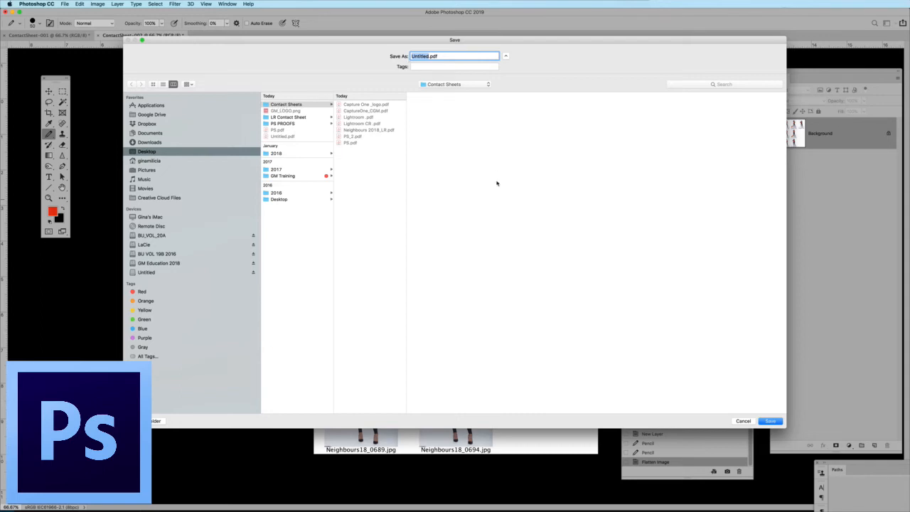
pyautogui.write('Photoshop')
pyautogui.press('BackSpace')
pyautogui.click(769, 421)
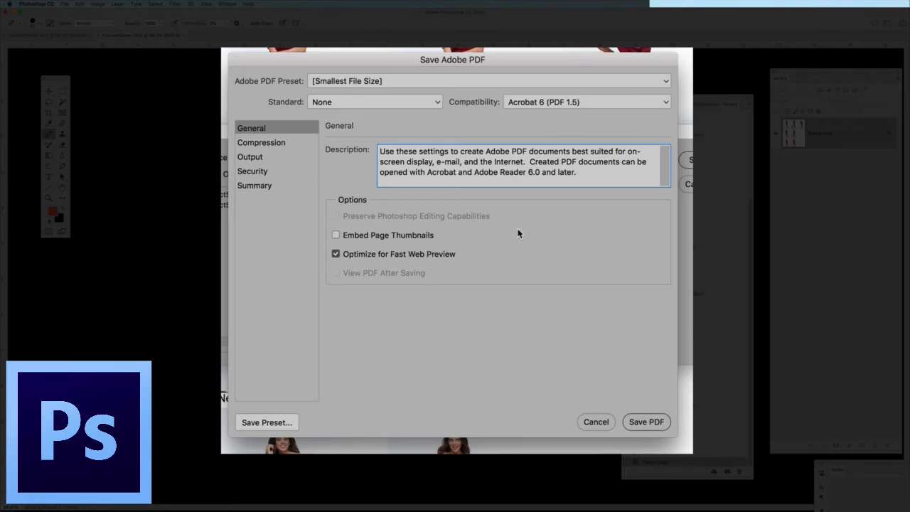
# Keep the Smallest File Size preset for the Adobe PDF and save the PDF.
pyautogui.click(374, 80)
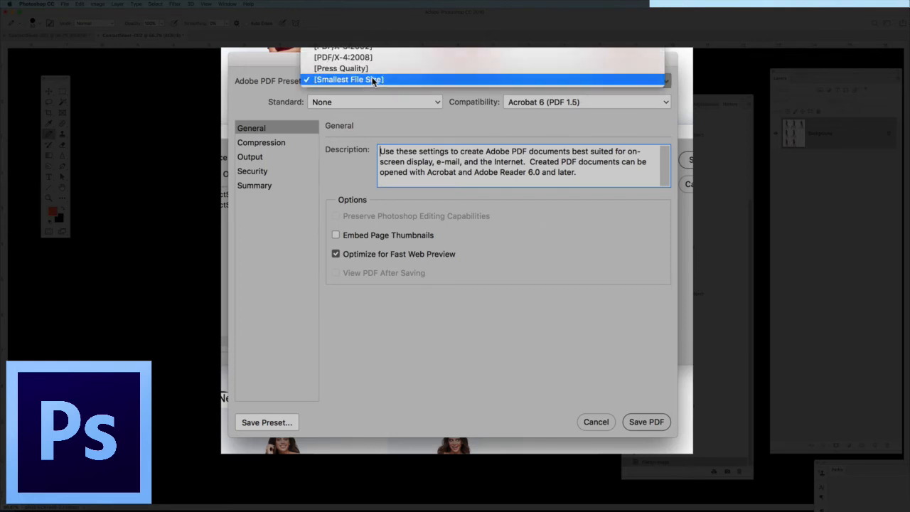
pyautogui.click(370, 79)
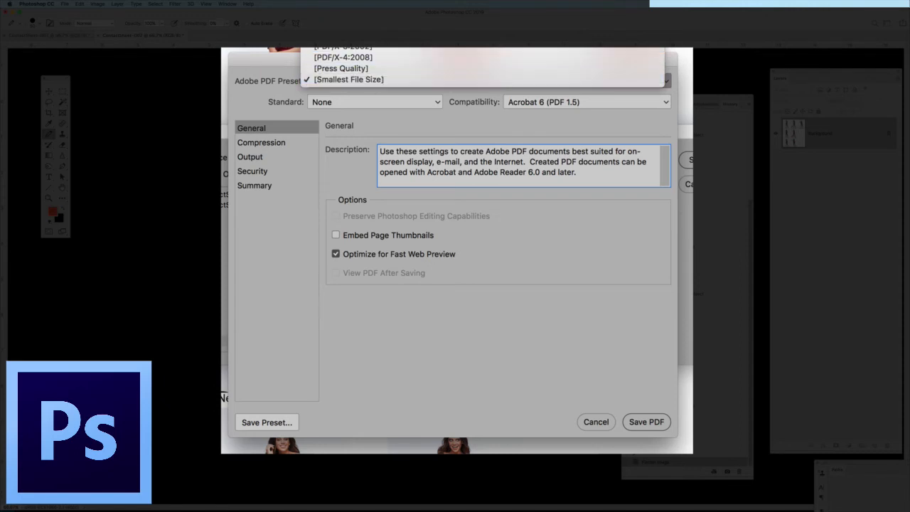
pyautogui.click(353, 80)
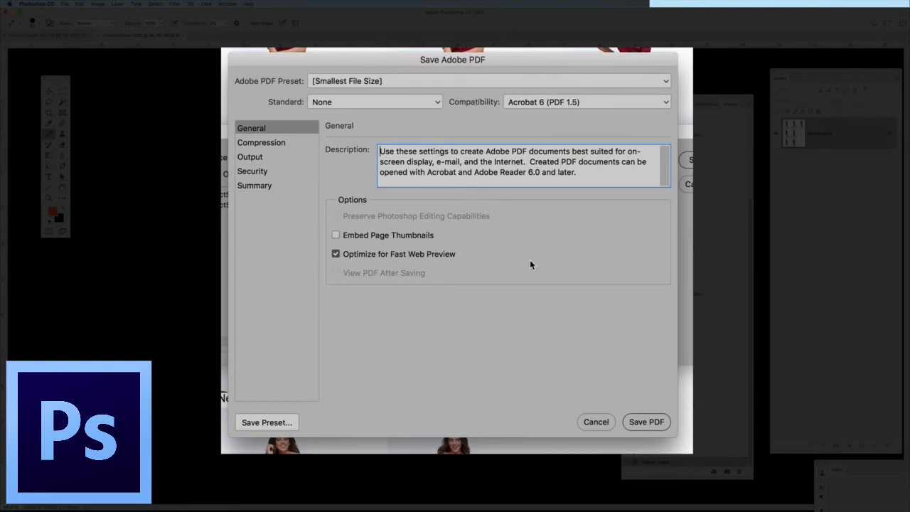
pyautogui.click(646, 423)
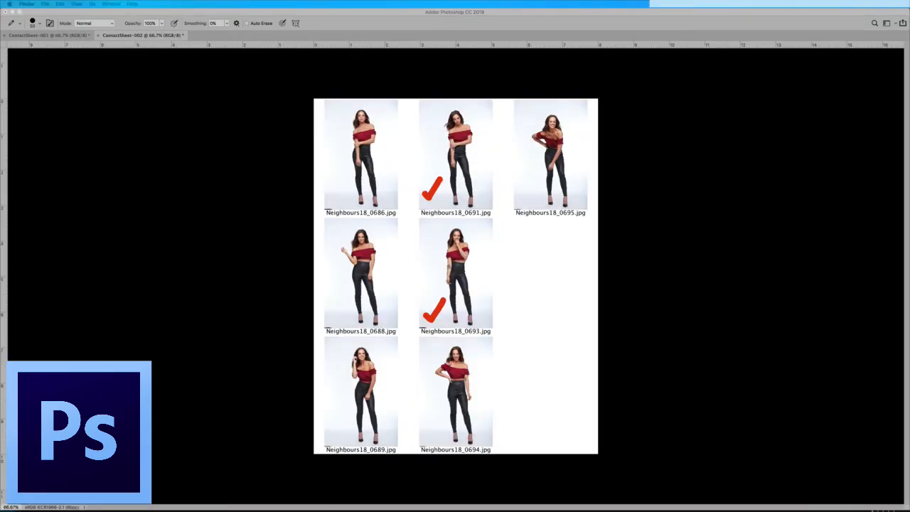
# Open the Photoshop PDF from the Desktop's Contact Sheets folder in Finder and look through its pages, check marks and filenames.
pyautogui.moveTo(428, 100); pyautogui.dragTo(391, 99)
pyautogui.click(323, 149)
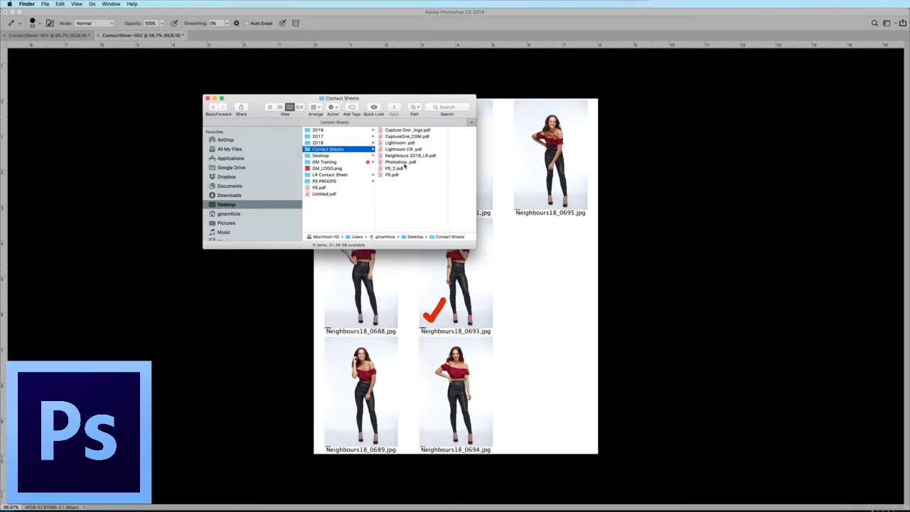
pyautogui.click(403, 163)
pyautogui.doubleClick(334, 162)
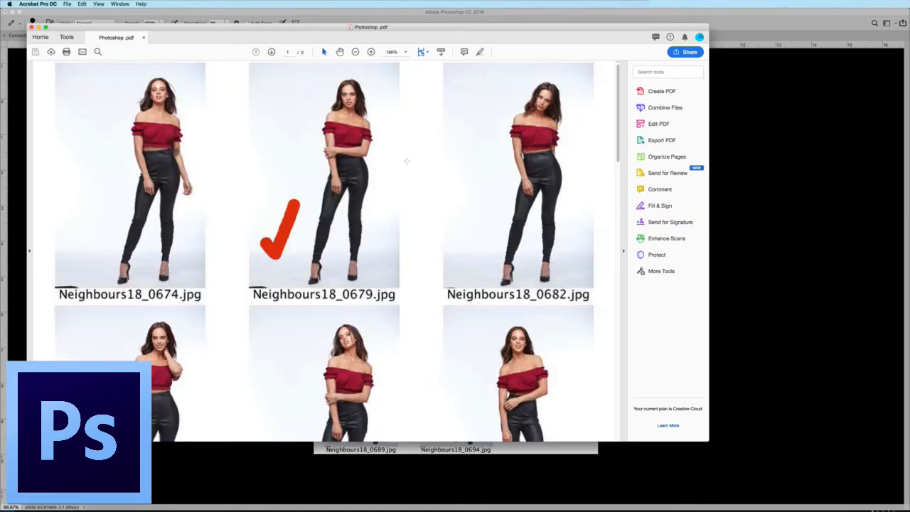
pyautogui.scroll(-10, 406, 161)
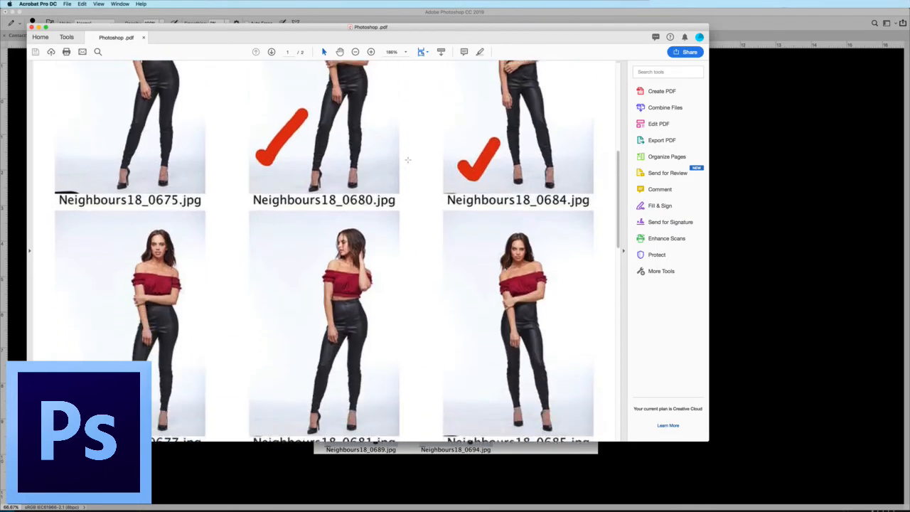
pyautogui.scroll(-10, 407, 160)
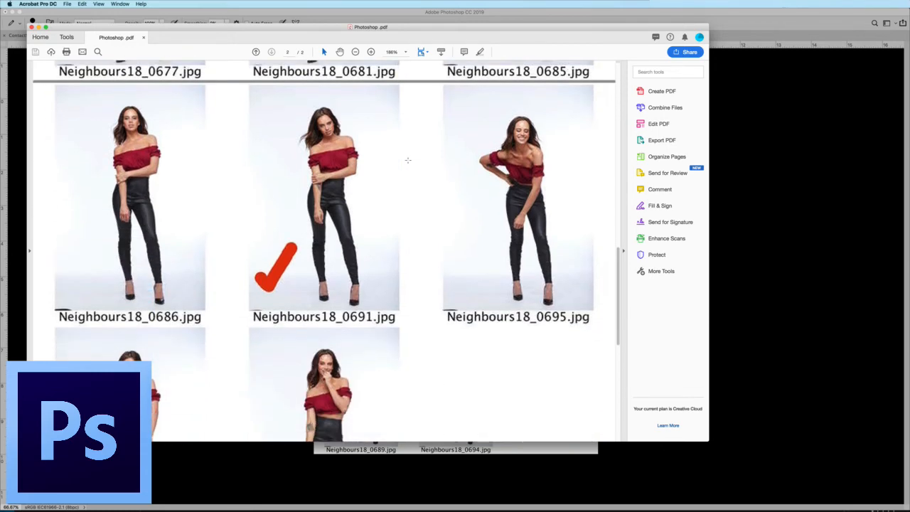
pyautogui.scroll(-10, 407, 160)
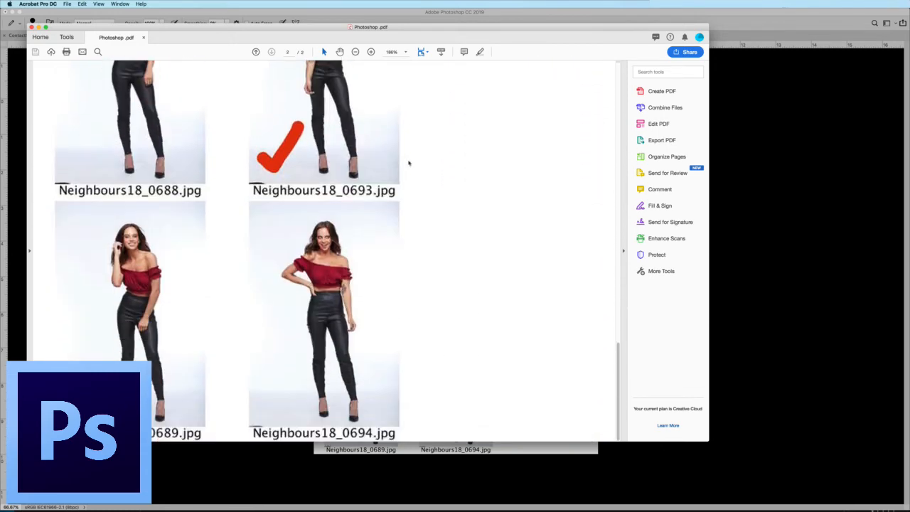
pyautogui.scroll(2, 409, 164)
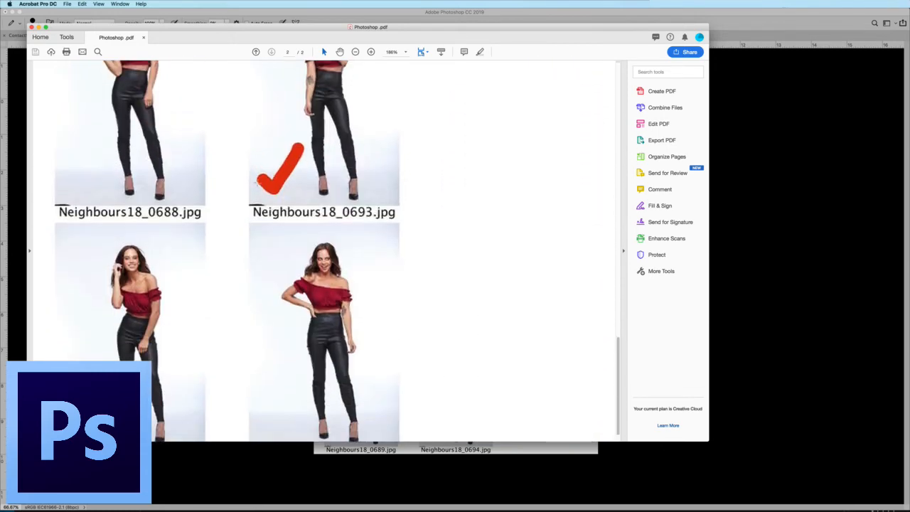
# Return to the first page of the Photoshop PDF, and close the PDF and the Finder window.
pyautogui.scroll(10, 385, 167)
pyautogui.scroll(20, 386, 168)
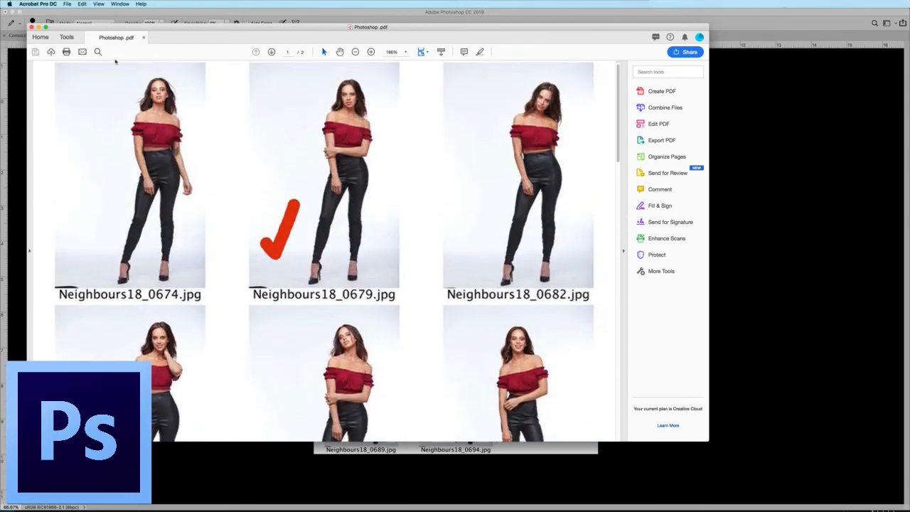
pyautogui.click(32, 27)
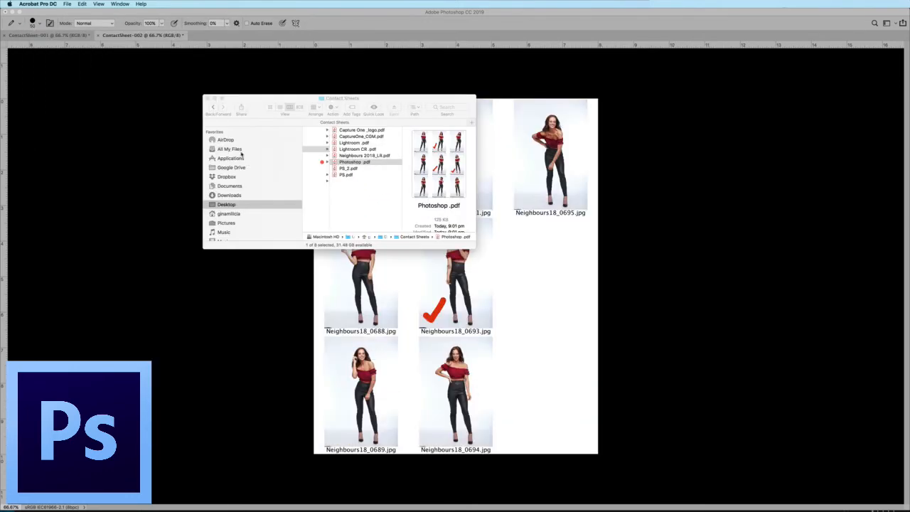
pyautogui.click(207, 100)
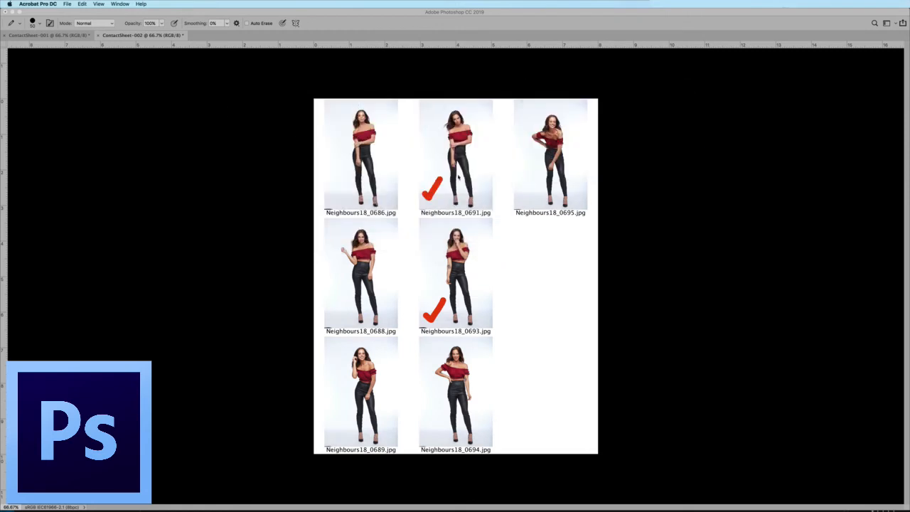
# Close both open contact sheet documents in Photoshop without saving changes.
pyautogui.click(102, 37)
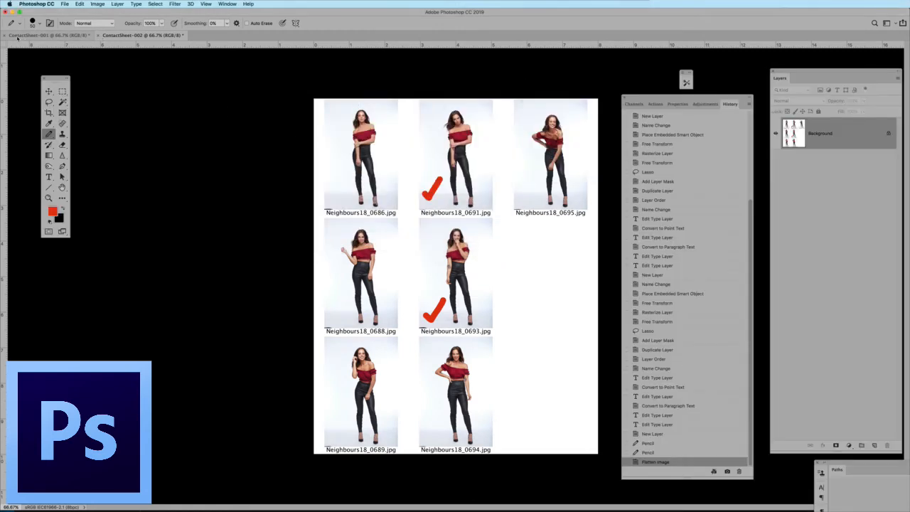
pyautogui.click(98, 36)
pyautogui.click(431, 165)
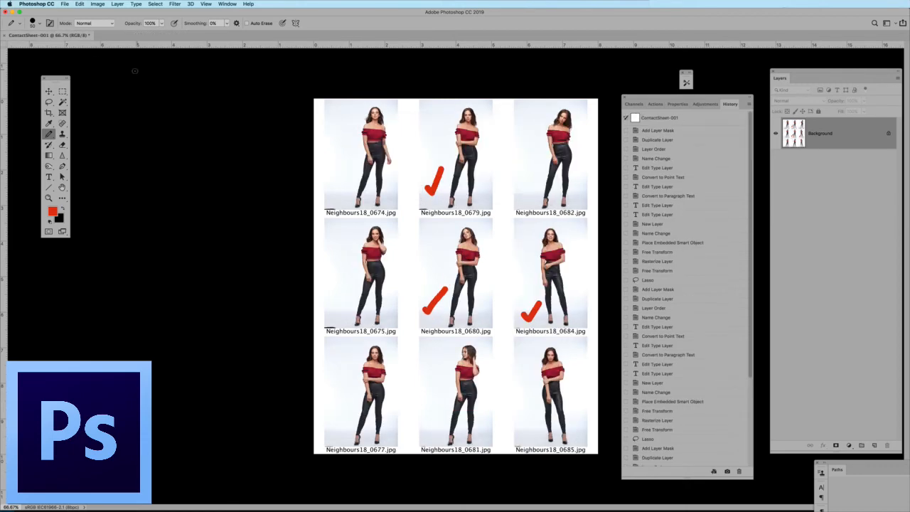
pyautogui.click(4, 36)
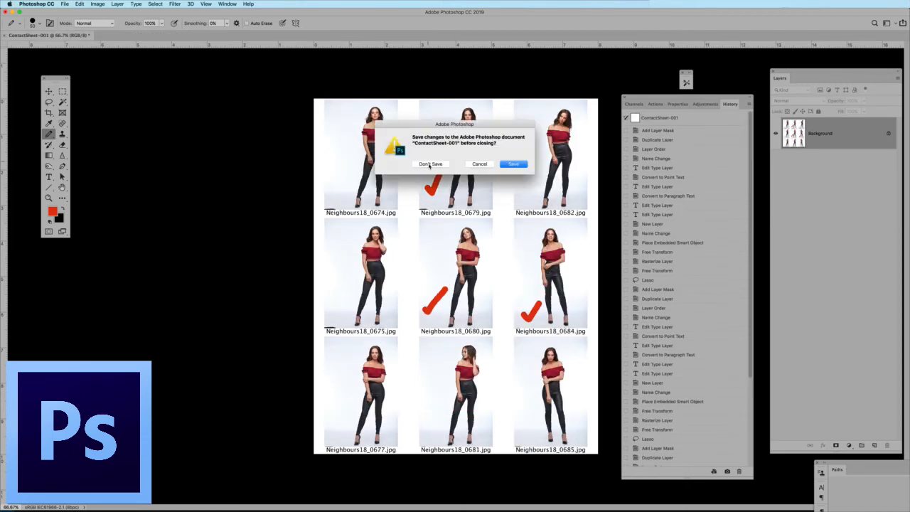
pyautogui.click(430, 164)
# Generate new contact sheets from the PS PROOFS folder with Contact Sheet II, enabling Flatten All Layers.
pyautogui.click(65, 4)
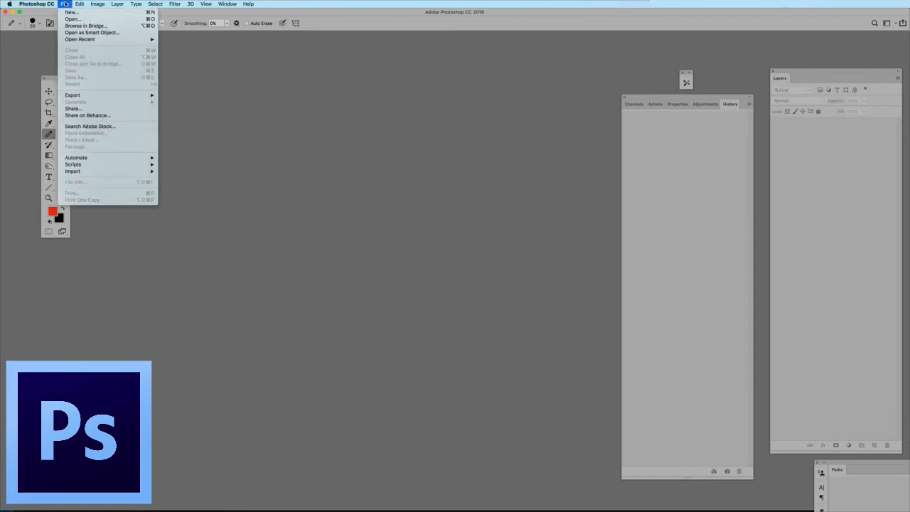
pyautogui.moveTo(88, 156)
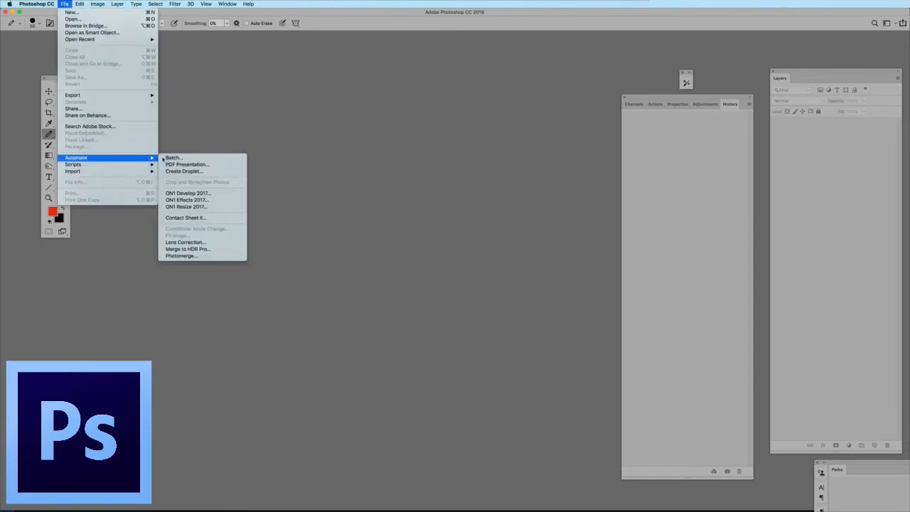
pyautogui.click(183, 218)
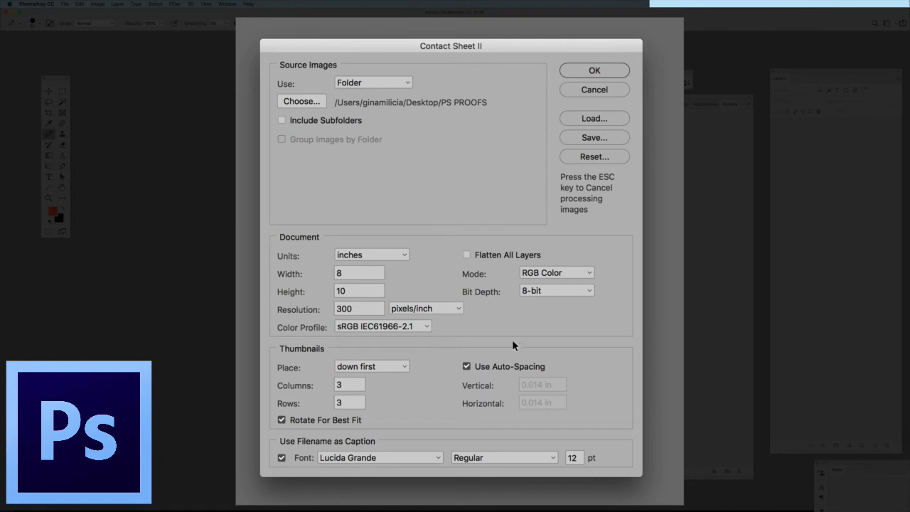
pyautogui.click(466, 254)
pyautogui.click(604, 70)
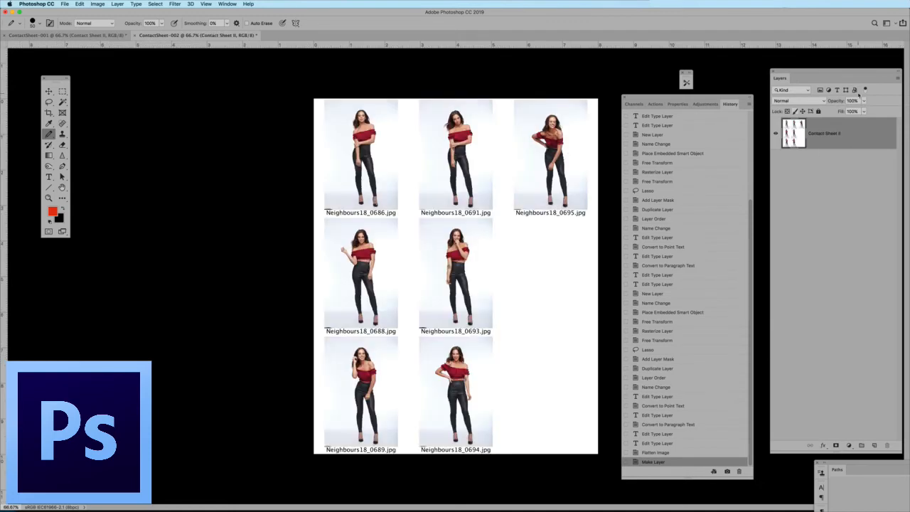
# Toggle the visibility of the Contact Sheet II layer to inspect the flattened second sheet.
pyautogui.click(776, 133)
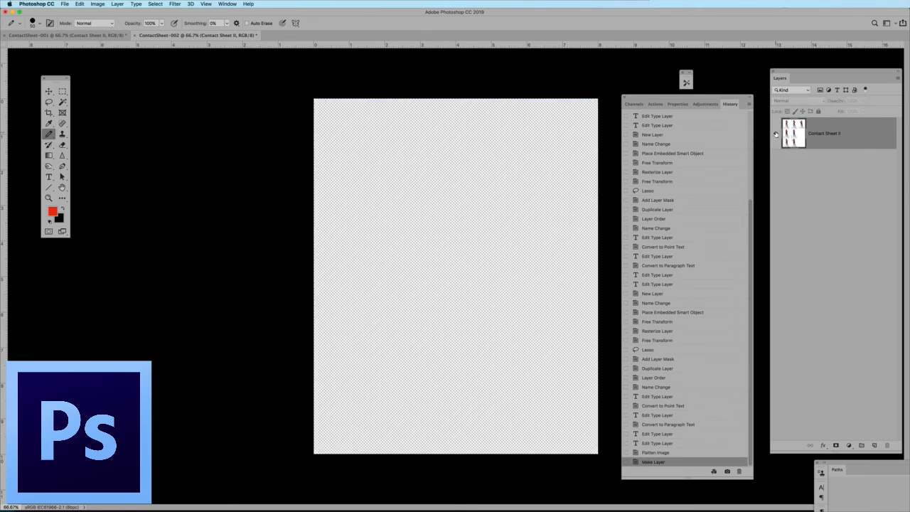
pyautogui.click(776, 133)
pyautogui.click(776, 133)
pyautogui.click(776, 133)
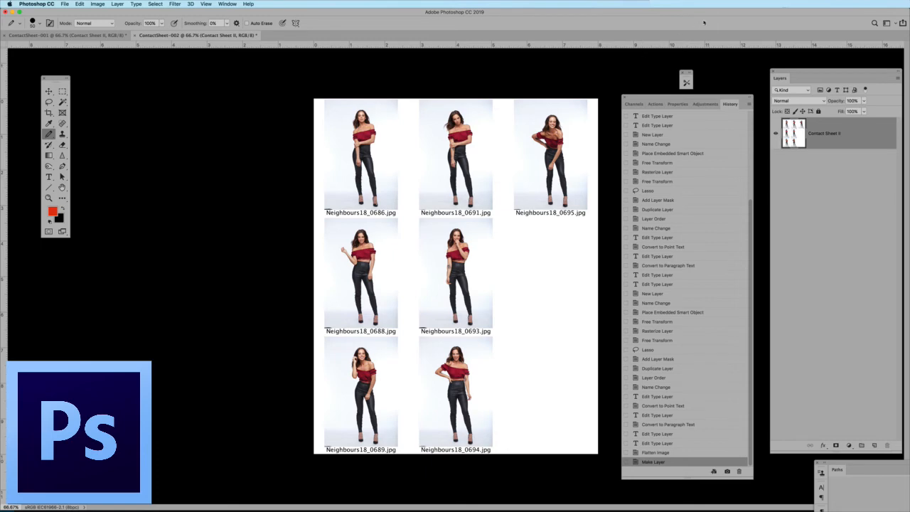
pyautogui.click(729, 5)
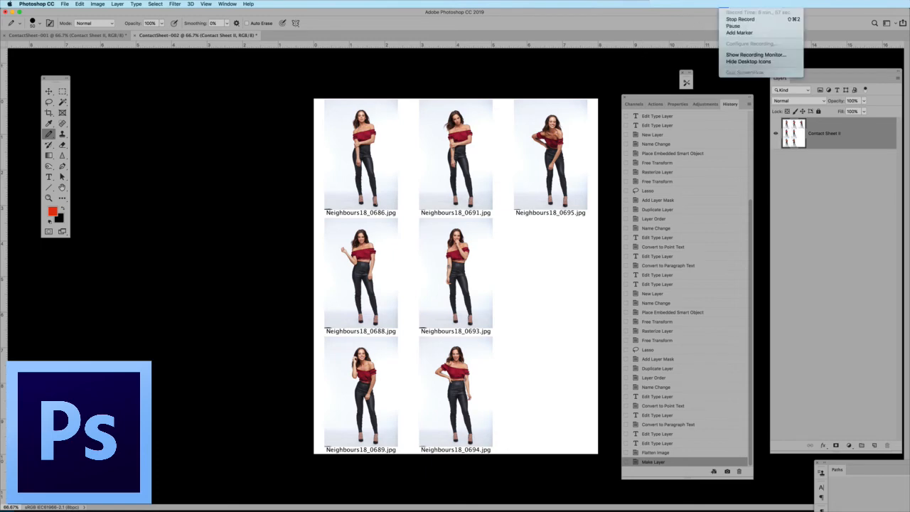
pyautogui.click(736, 20)
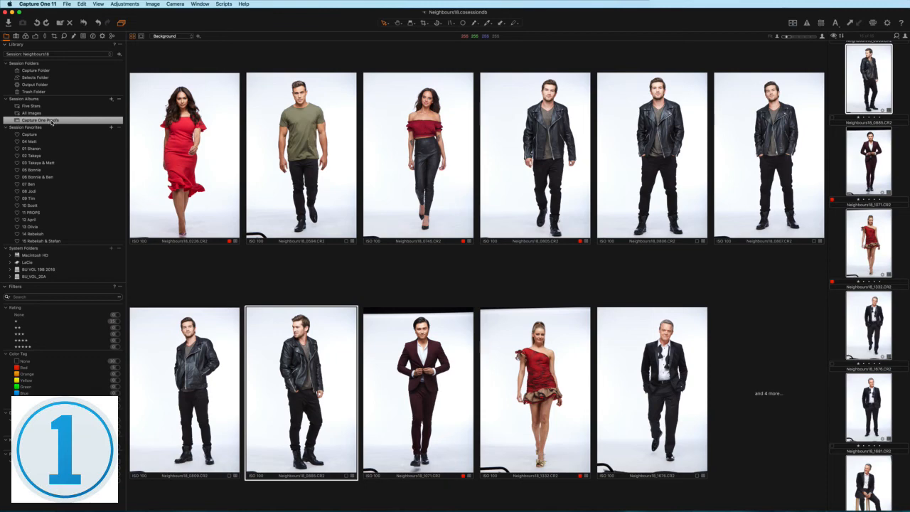
# Open the print setup for the Capture One Proofs album in Capture One and set the left, right and top margins to 0.3 cm.
pyautogui.scroll(5, 281, 182)
pyautogui.scroll(-5, 281, 183)
pyautogui.click(66, 4)
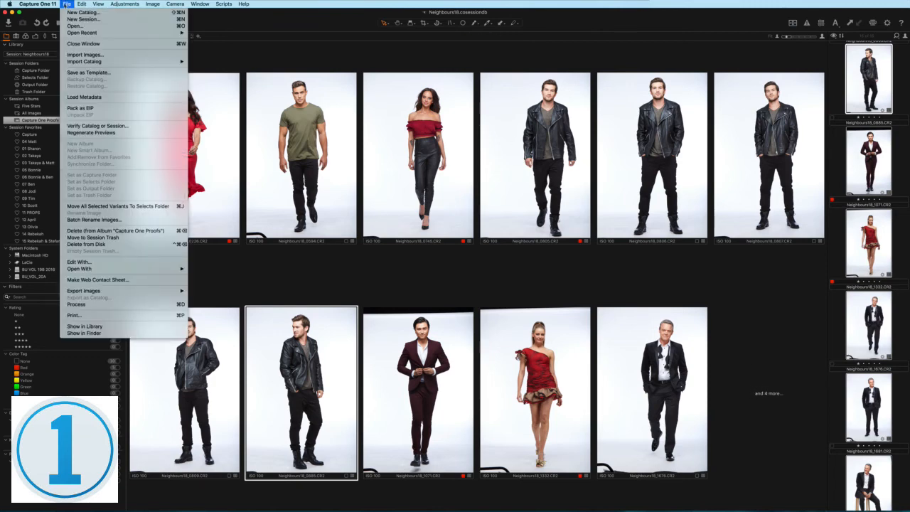
pyautogui.click(94, 315)
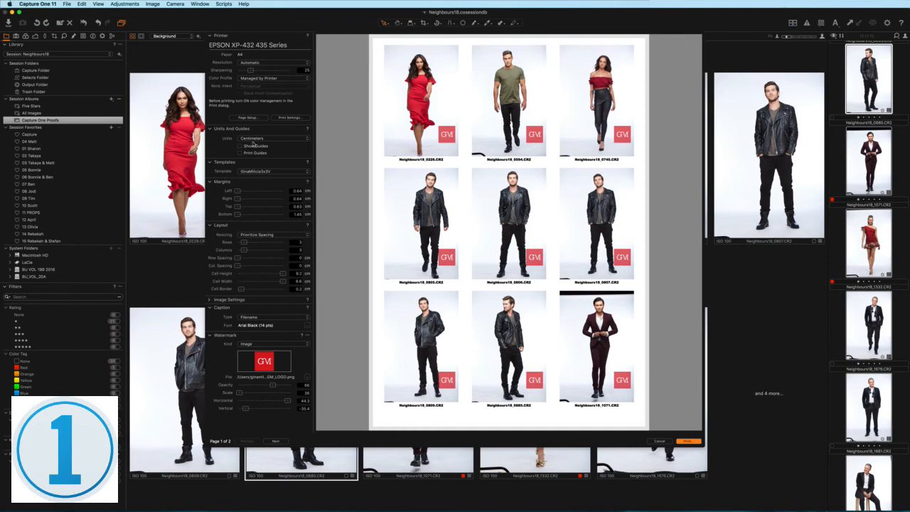
pyautogui.moveTo(237, 192)
pyautogui.mouseDown()
pyautogui.moveTo(246, 201)
pyautogui.moveTo(233, 208)
pyautogui.mouseUp()
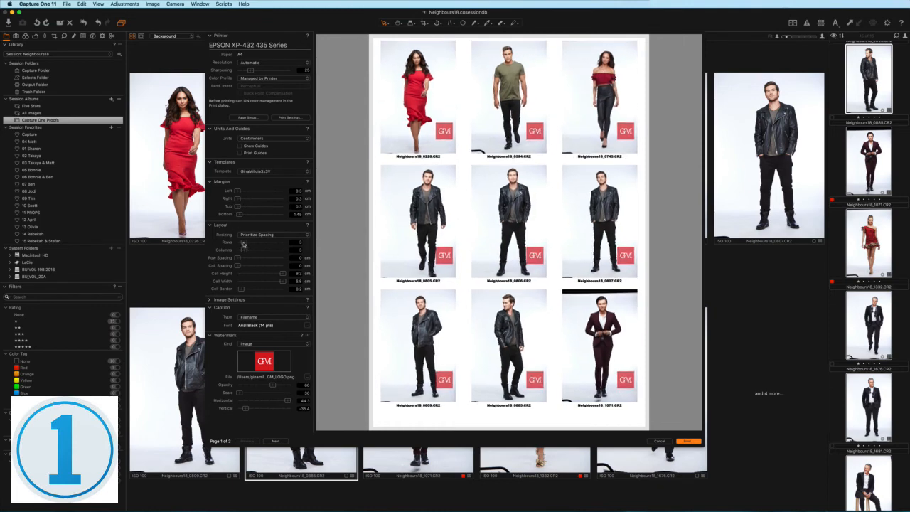
# Try four rows in the print layout and return it to three rows.
pyautogui.moveTo(244, 246); pyautogui.dragTo(242, 244)
pyautogui.moveTo(244, 244); pyautogui.dragTo(246, 243)
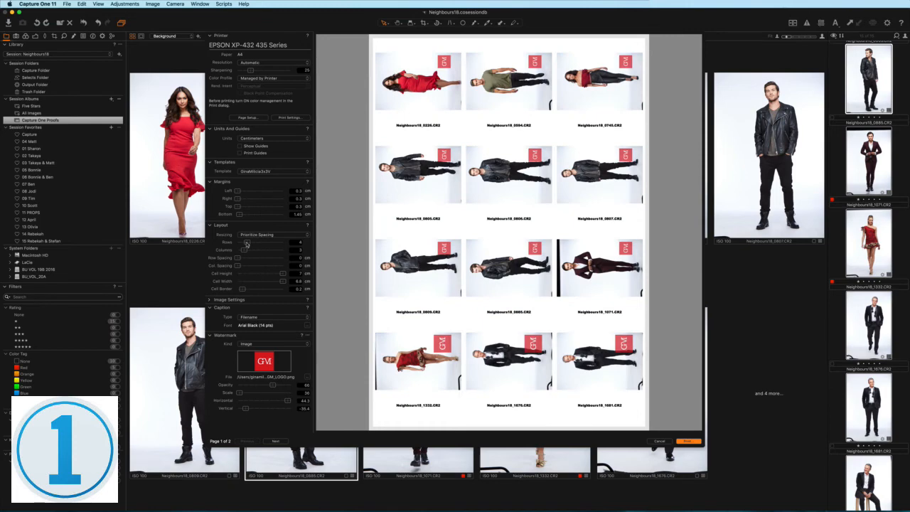
pyautogui.moveTo(246, 243); pyautogui.dragTo(244, 243)
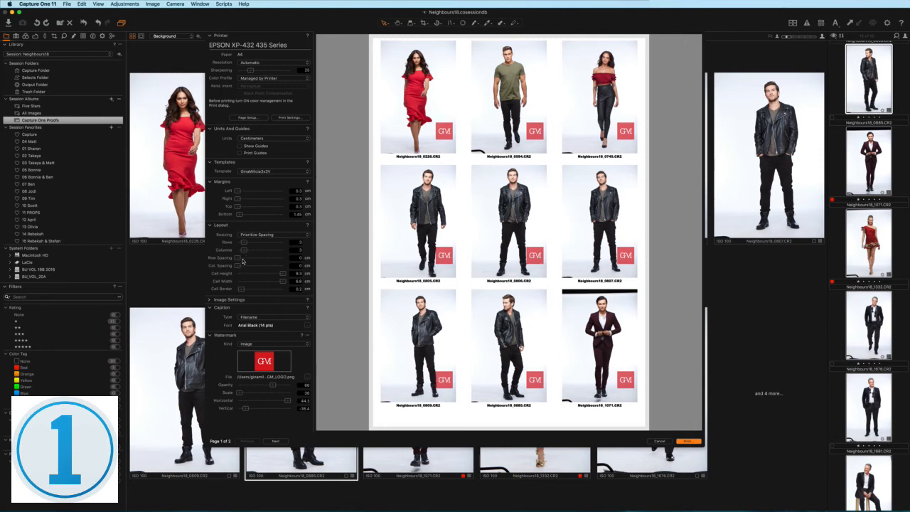
# Keep the row spacing at 0 and set the layout's cell border to 0.3 cm.
pyautogui.moveTo(237, 259)
pyautogui.mouseDown()
pyautogui.moveTo(247, 259)
pyautogui.moveTo(234, 257)
pyautogui.mouseUp()
pyautogui.moveTo(284, 275); pyautogui.dragTo(242, 290)
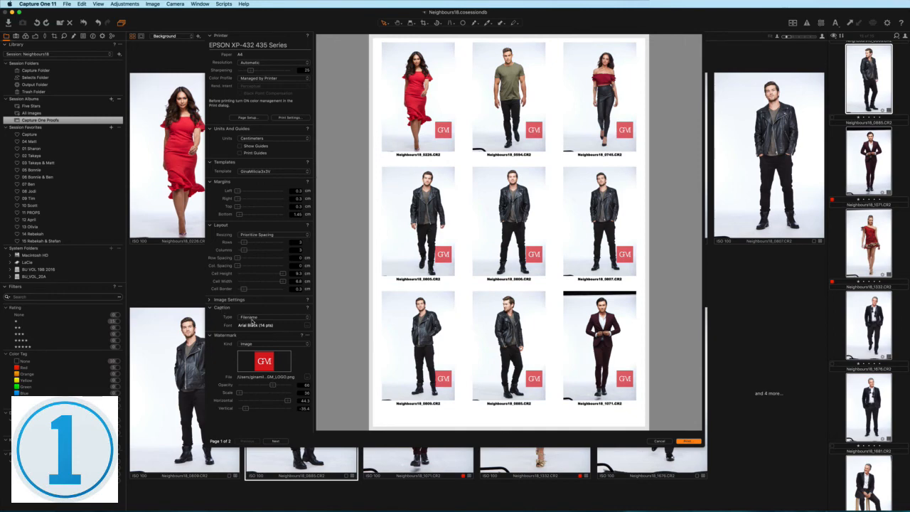
# Try Description as the caption type and switch the captions back to Filename.
pyautogui.click(265, 318)
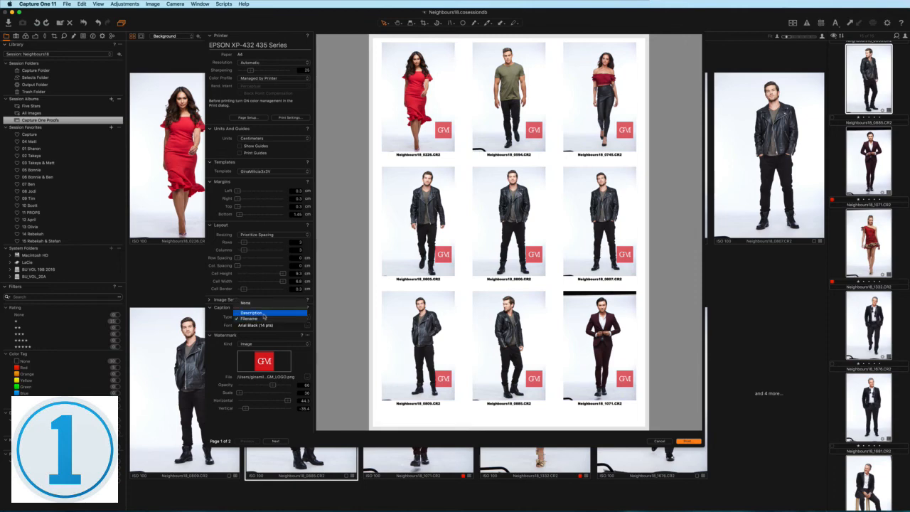
pyautogui.click(264, 313)
pyautogui.click(264, 318)
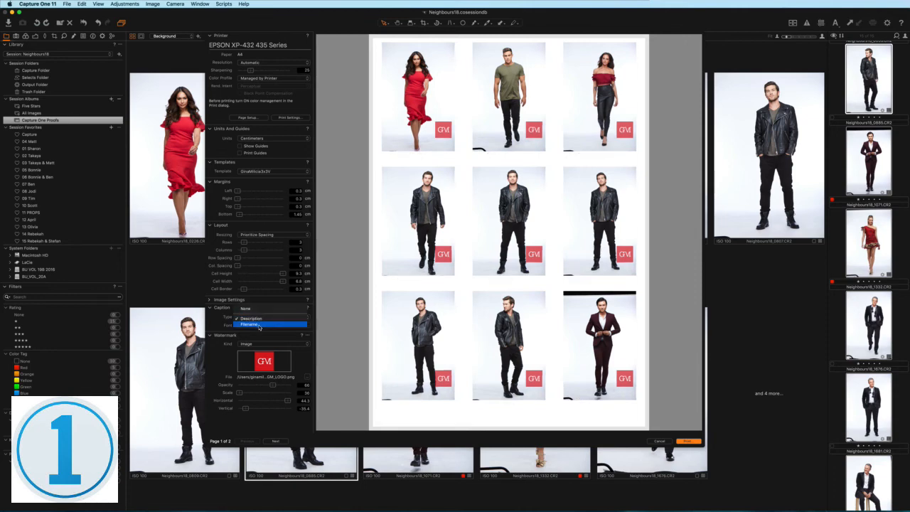
pyautogui.click(260, 325)
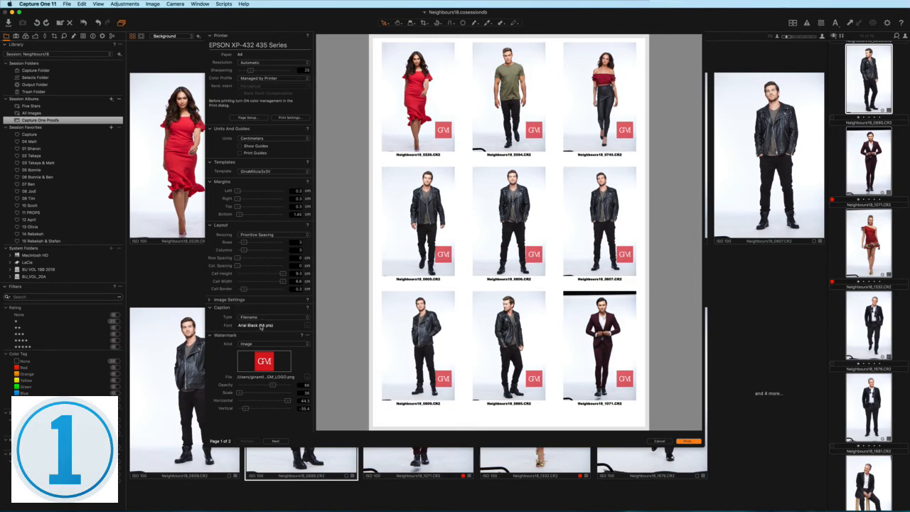
# Set the caption font to Arial Black Regular at size 24 and close the font chooser.
pyautogui.click(308, 327)
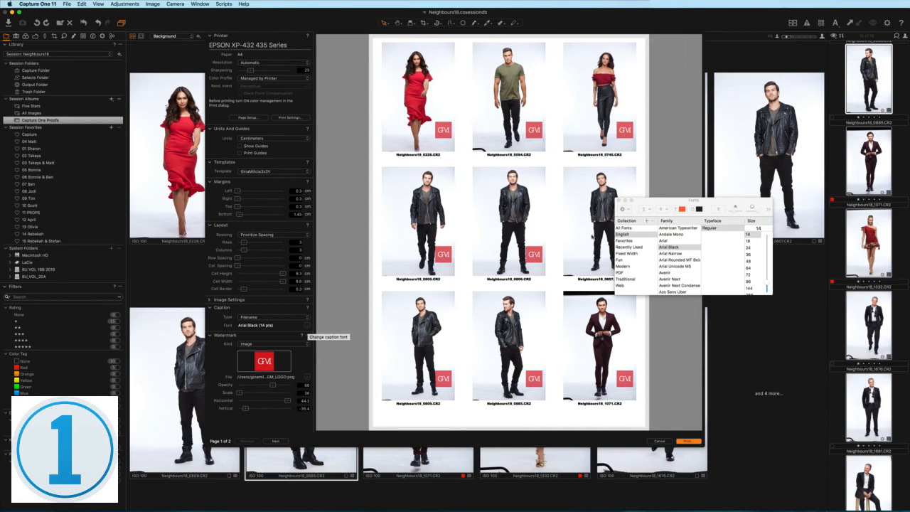
pyautogui.moveTo(649, 204); pyautogui.dragTo(637, 197)
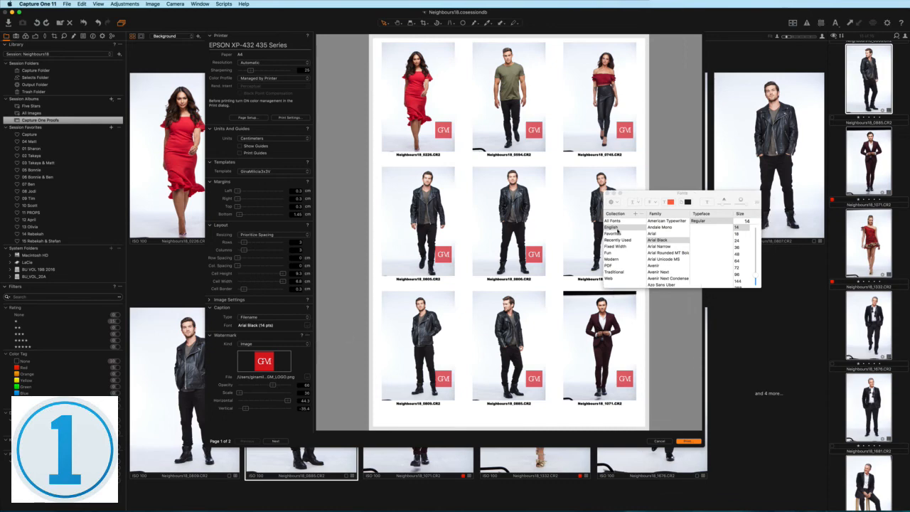
pyautogui.click(658, 247)
pyautogui.click(657, 241)
pyautogui.click(737, 235)
pyautogui.click(737, 241)
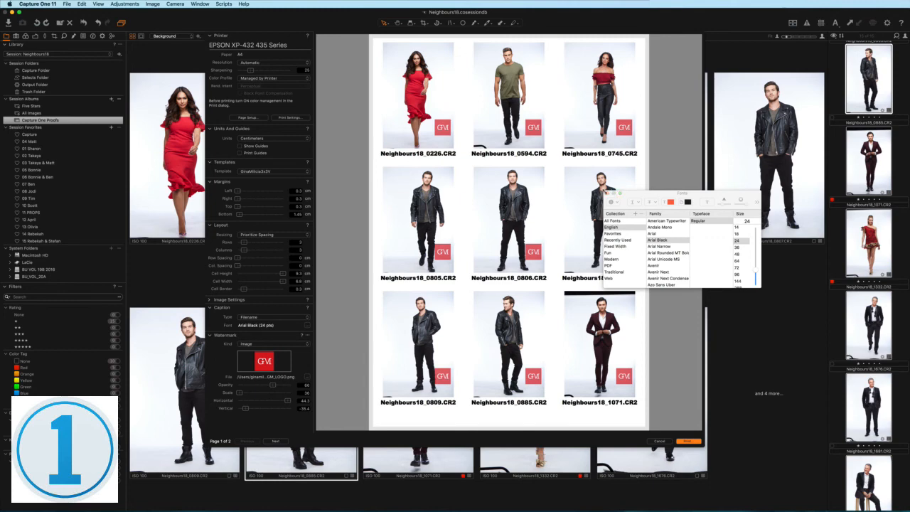
pyautogui.click(607, 193)
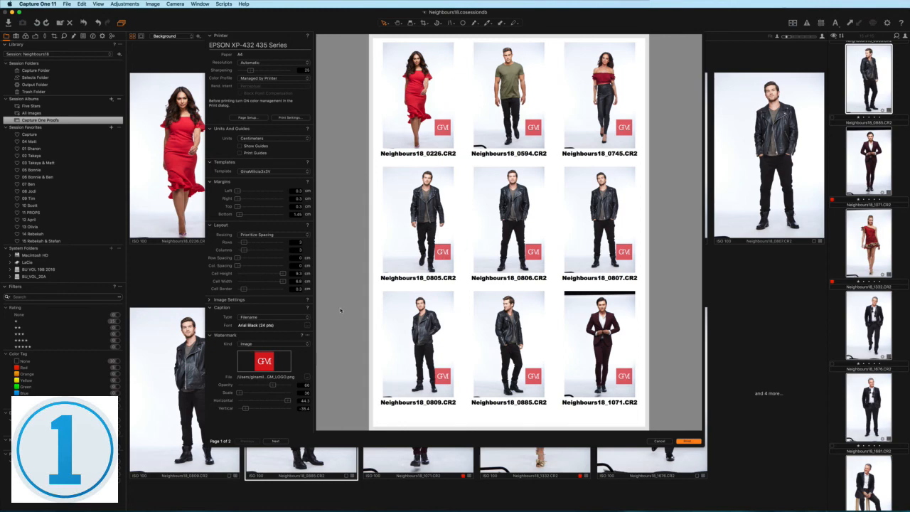
# Try the copyright text as the watermark and switch back to the image watermark.
pyautogui.click(270, 344)
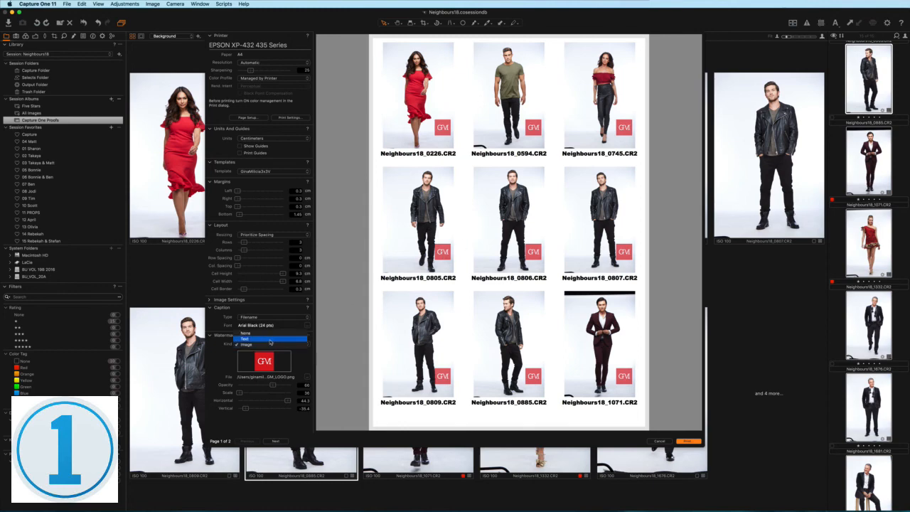
pyautogui.click(270, 339)
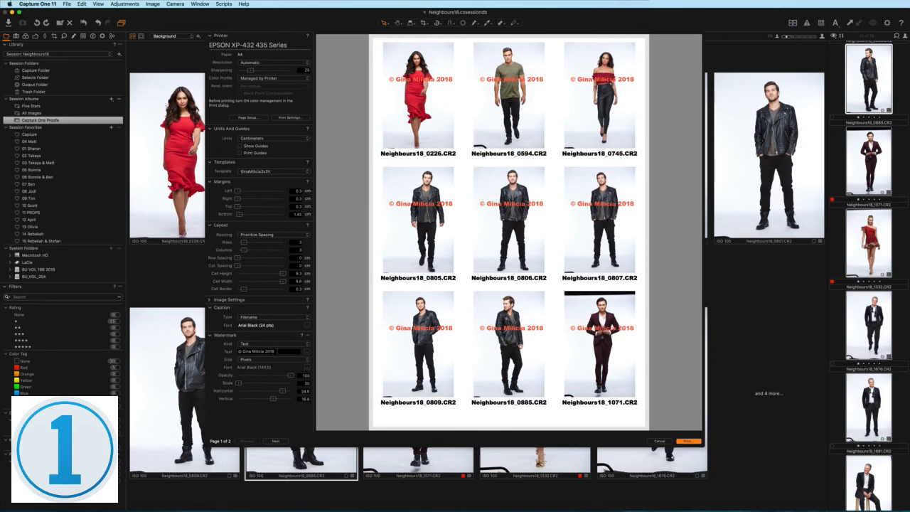
pyautogui.moveTo(280, 351); pyautogui.dragTo(230, 350)
pyautogui.click(262, 345)
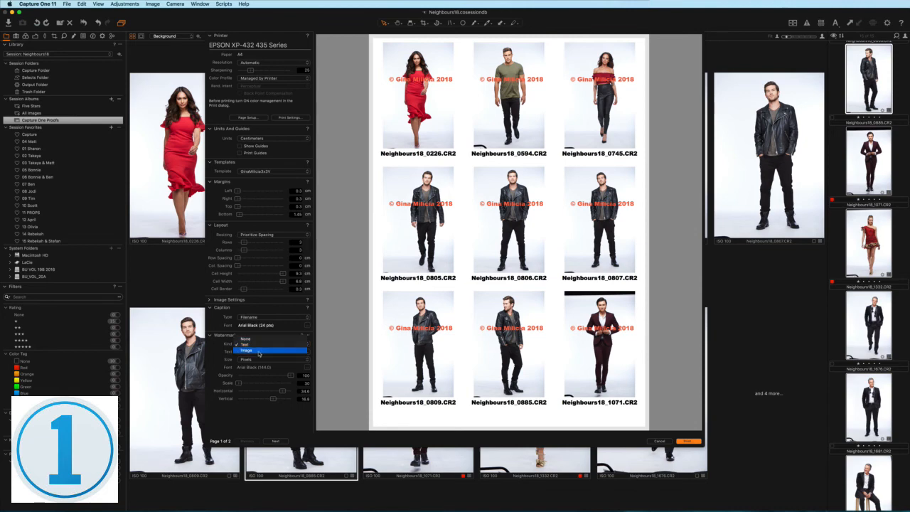
pyautogui.click(258, 351)
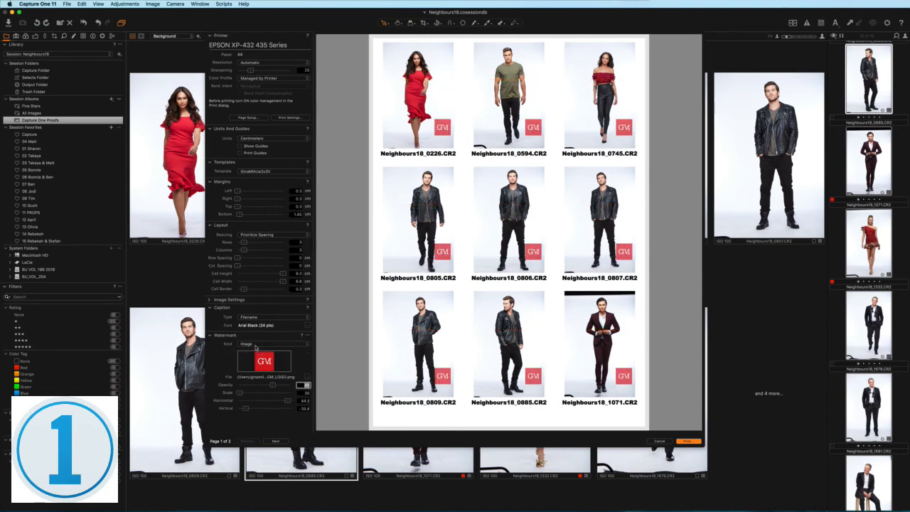
# Preview the sheet with no watermark and with the text watermark, and return the watermark kind to Image.
pyautogui.click(256, 345)
pyautogui.click(254, 334)
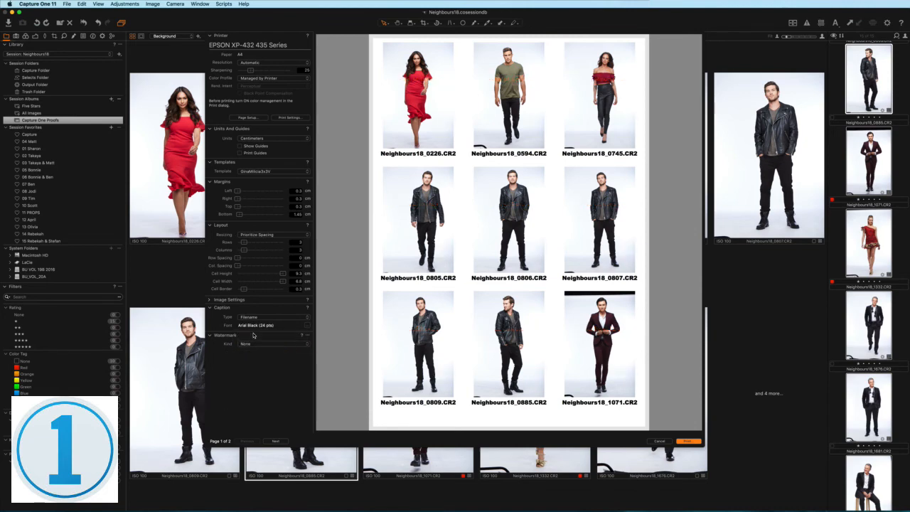
pyautogui.click(255, 345)
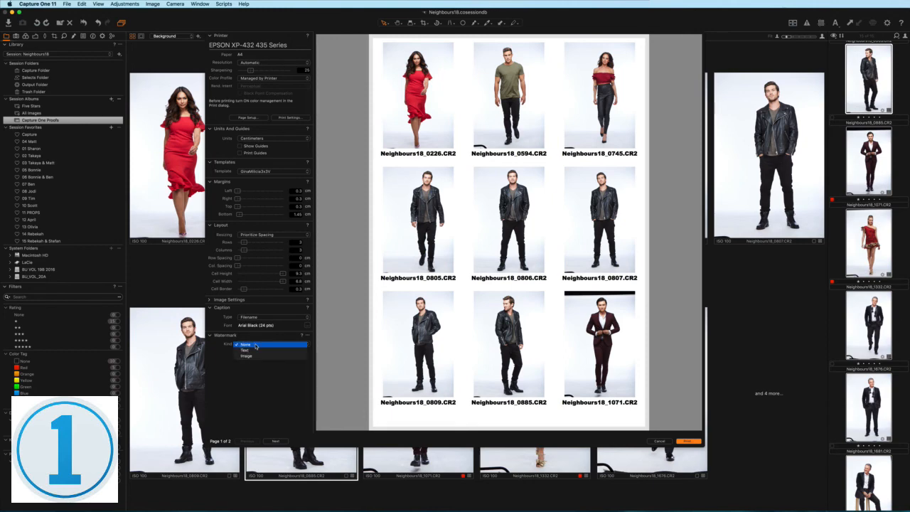
pyautogui.click(254, 349)
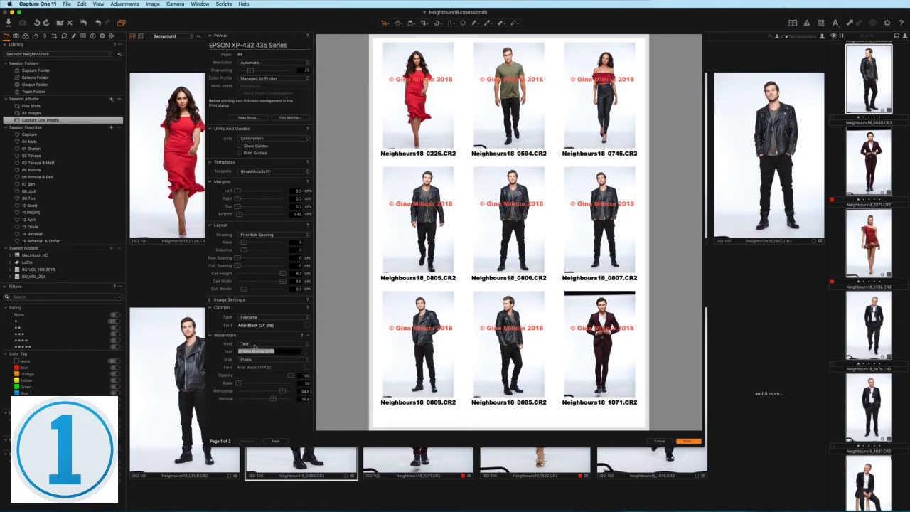
pyautogui.click(255, 344)
pyautogui.click(255, 352)
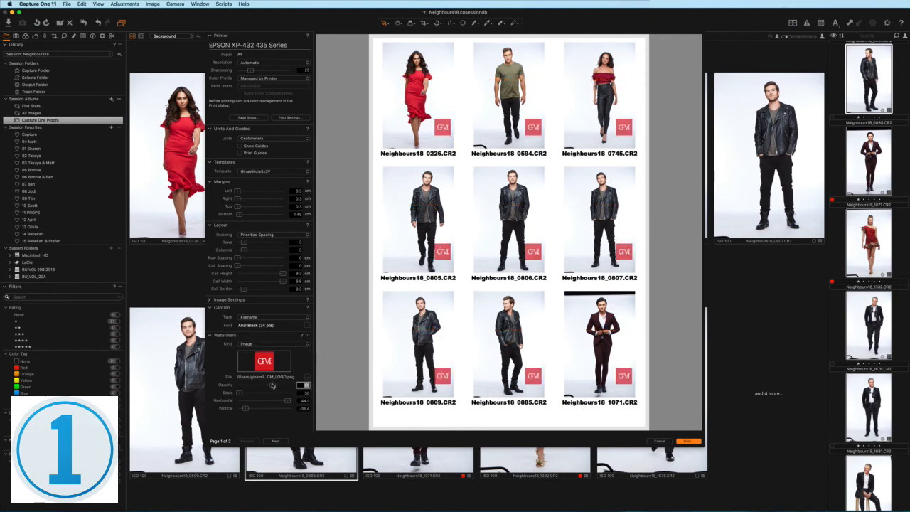
# Raise the logo watermark's opacity to full and set its scale to 25, horizontal offset to -35.3 and vertical offset to -32.9.
pyautogui.moveTo(272, 385); pyautogui.dragTo(235, 394)
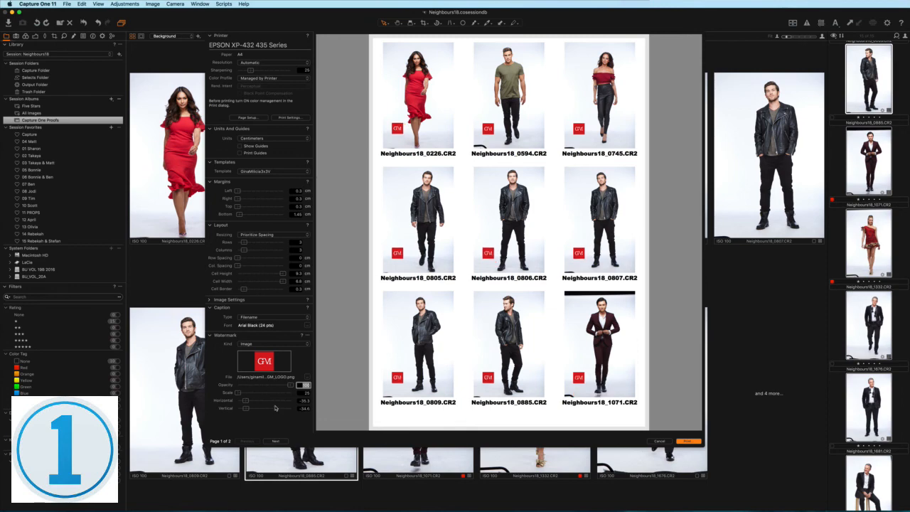
pyautogui.scroll(2, 275, 409)
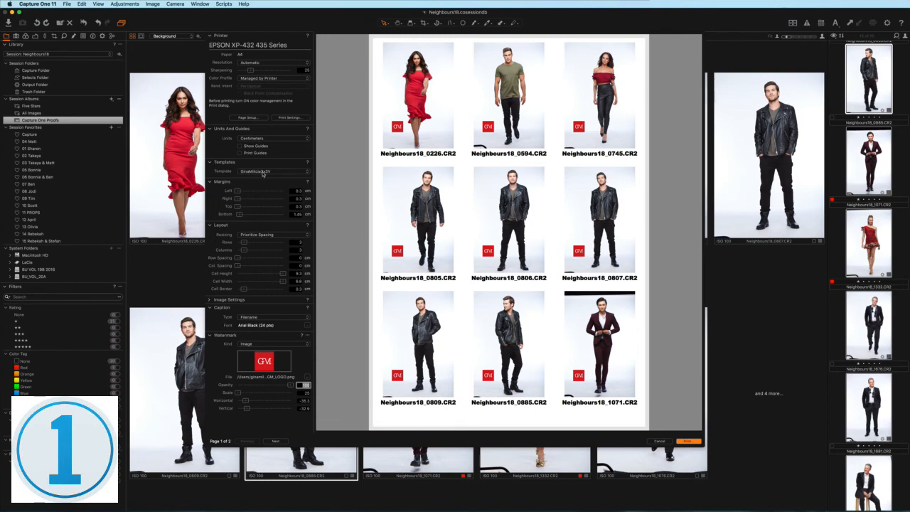
# Try the built-in 2 x 2 Cells and 1 x 3 Cells print templates on the sheet.
pyautogui.click(263, 172)
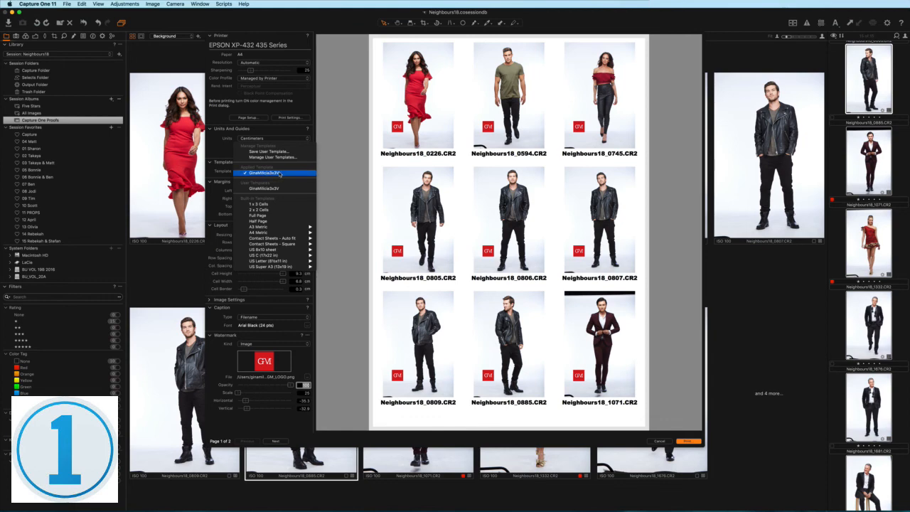
pyautogui.click(278, 212)
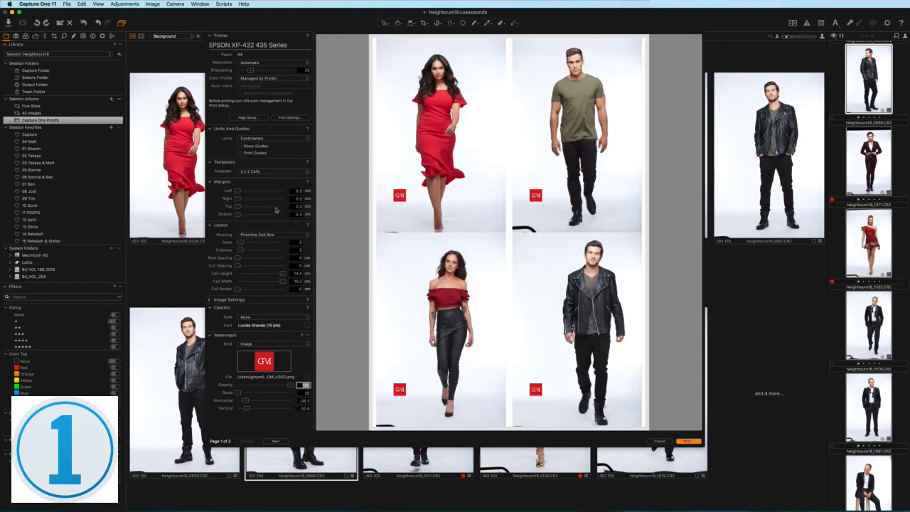
pyautogui.click(262, 174)
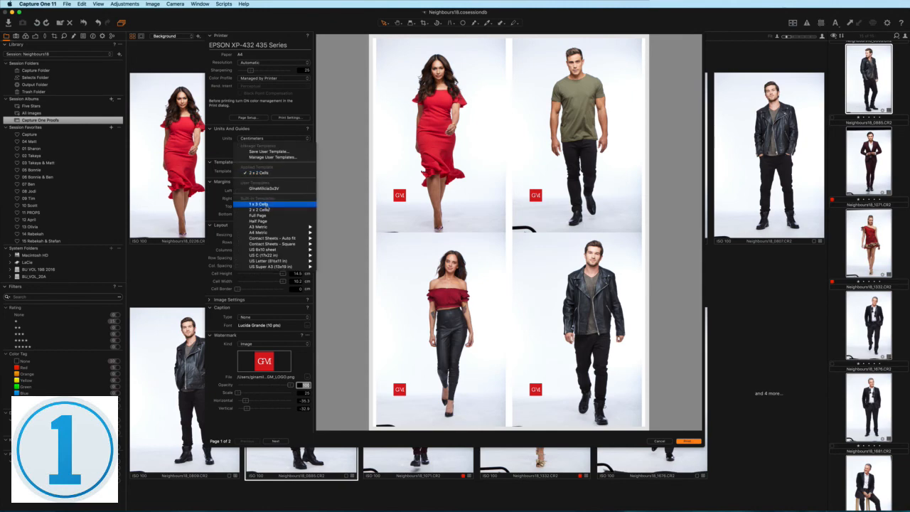
pyautogui.click(266, 205)
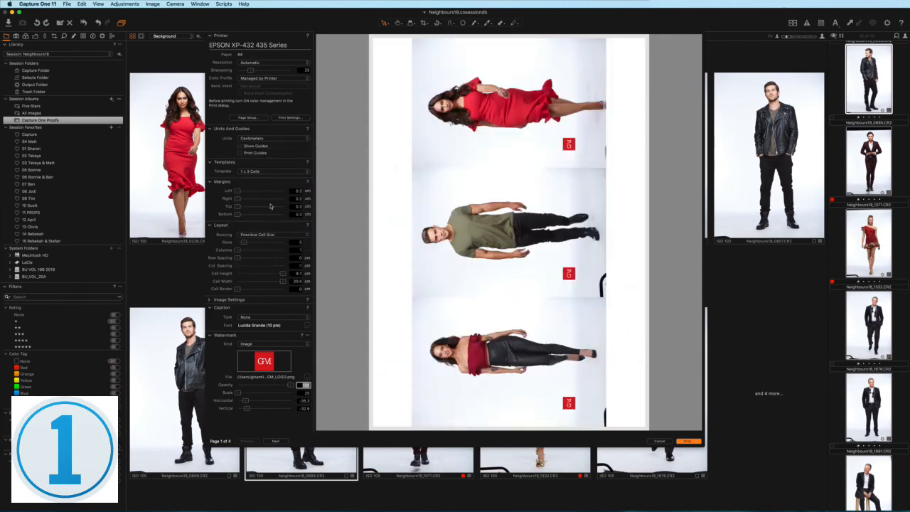
# Apply the saved 3x3 vertical user template to the contact sheet.
pyautogui.click(256, 173)
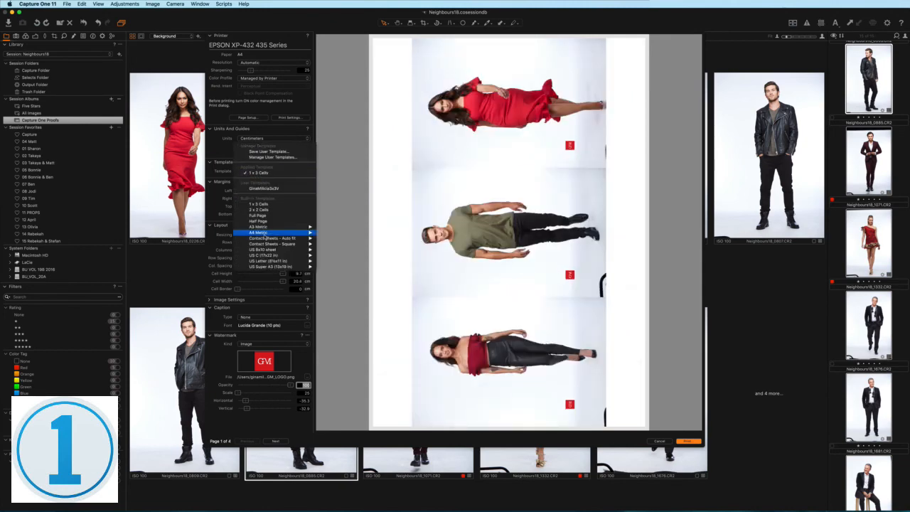
pyautogui.moveTo(268, 267)
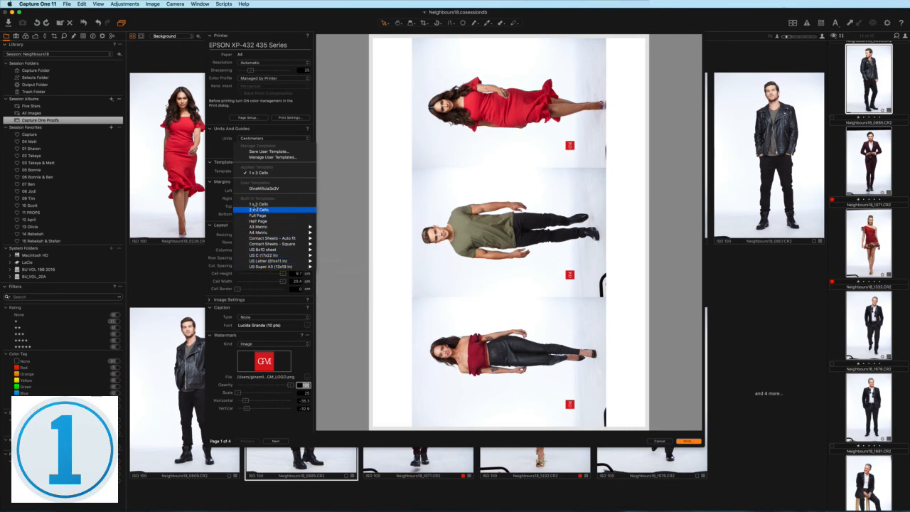
pyautogui.click(259, 189)
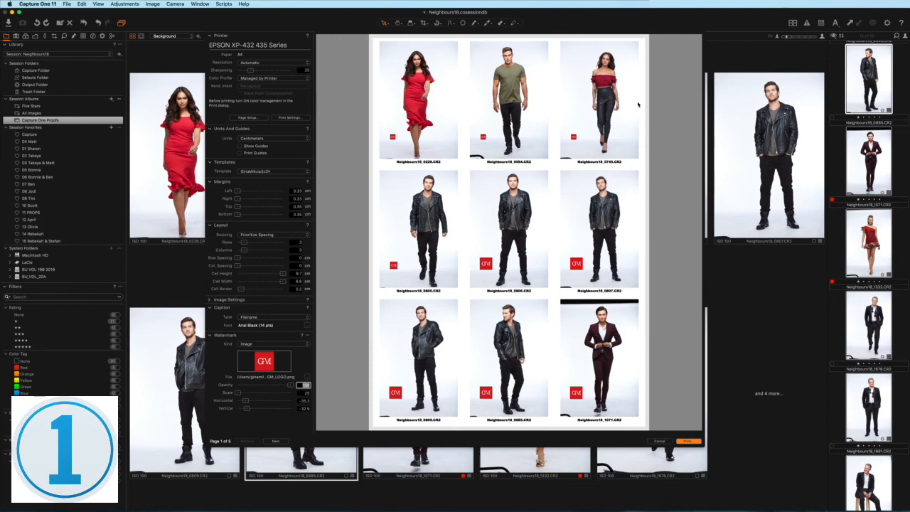
# Save the print layout as a PDF in the Contact Sheets folder, using "Capture One CS demo" as both file name and title.
pyautogui.click(693, 442)
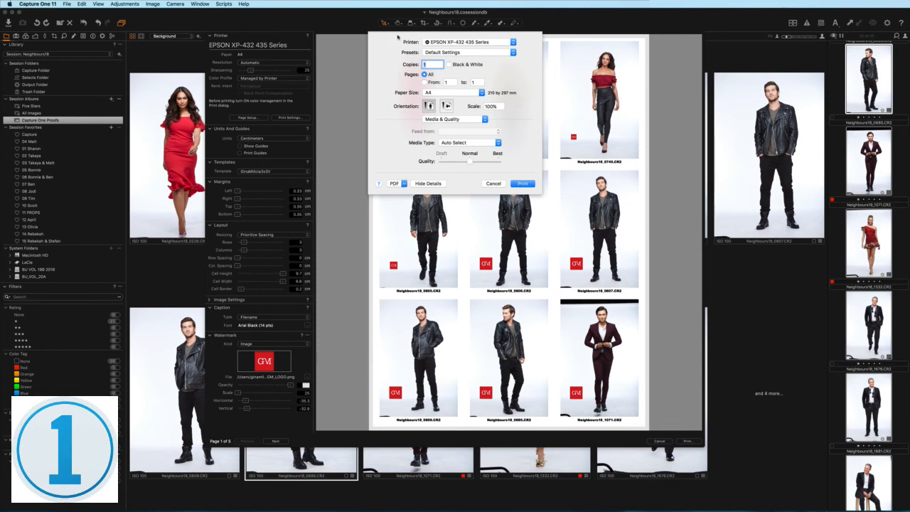
pyautogui.click(403, 183)
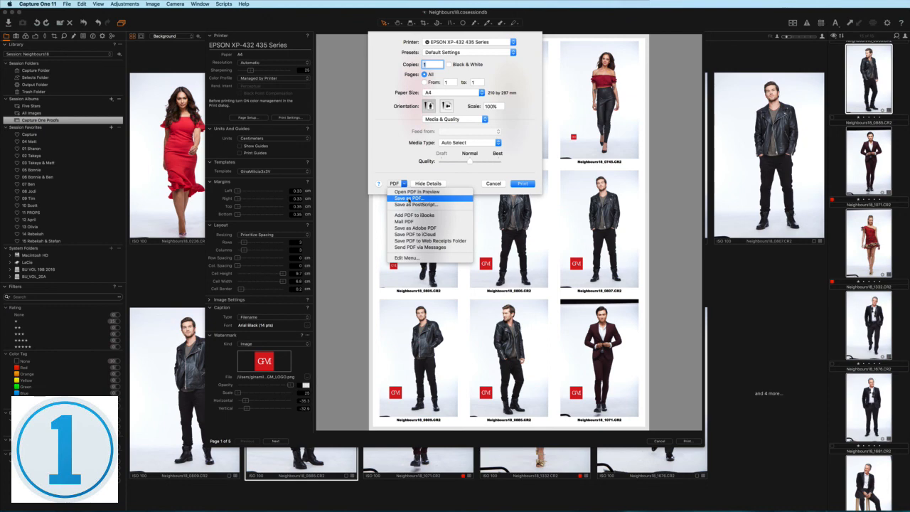
pyautogui.click(408, 198)
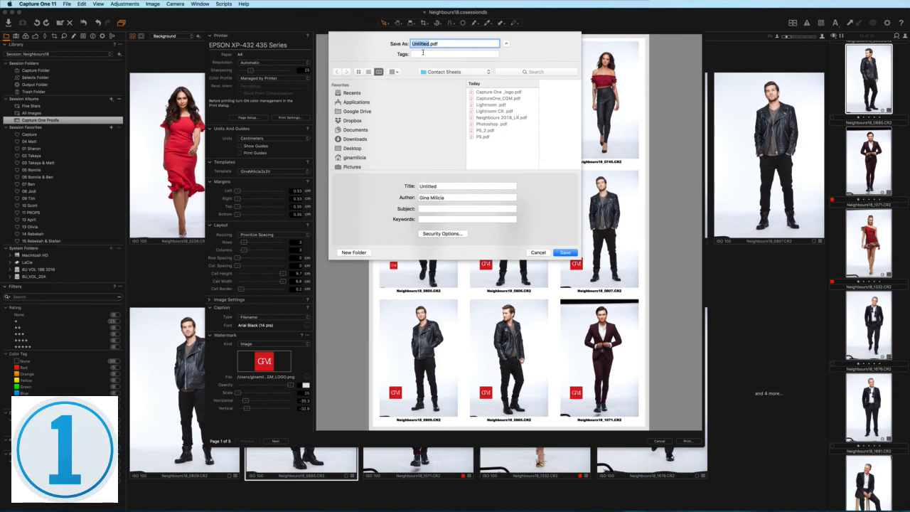
pyautogui.write('Capture One CS demo')
pyautogui.moveTo(460, 43); pyautogui.dragTo(353, 43)
pyautogui.press('super+c')
pyautogui.doubleClick(429, 186)
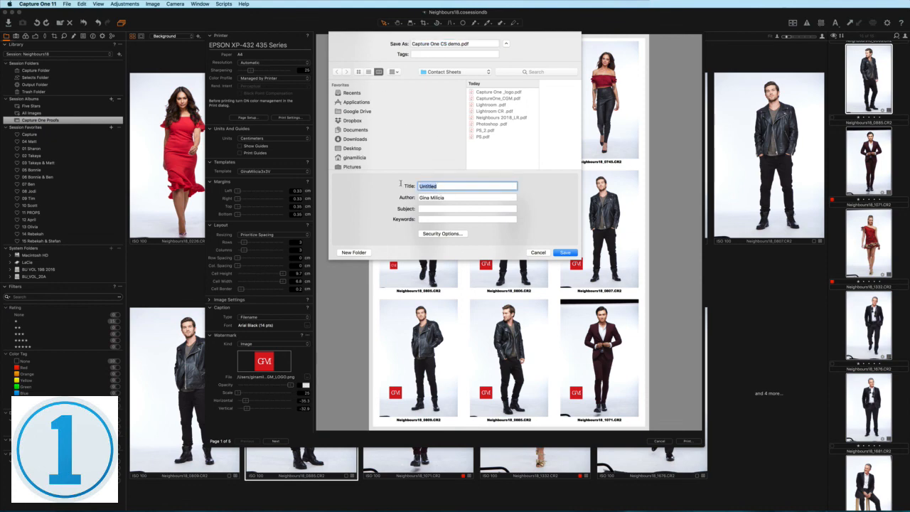
pyautogui.press('super+v')
pyautogui.click(567, 254)
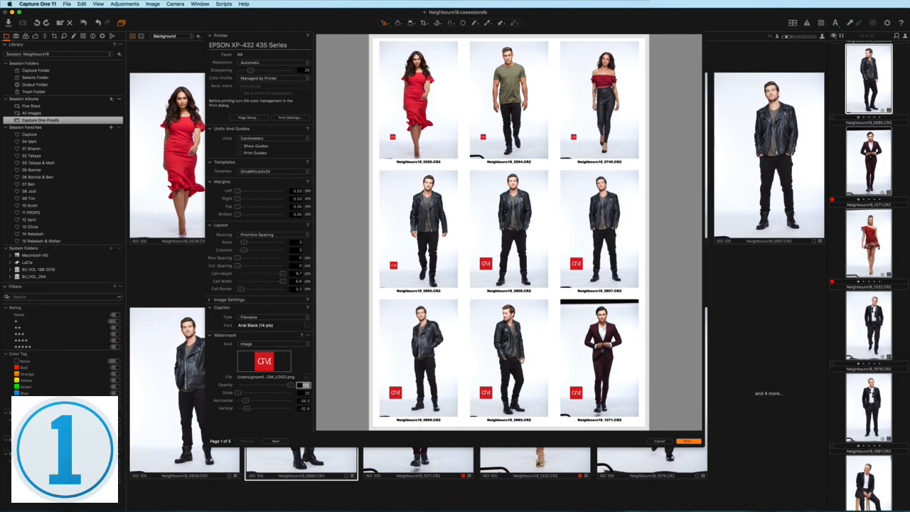
# Switch to Finder and open Capture One CS demo.pdf from the Contact Sheets folder on the Desktop.
pyautogui.press('super+Tab')
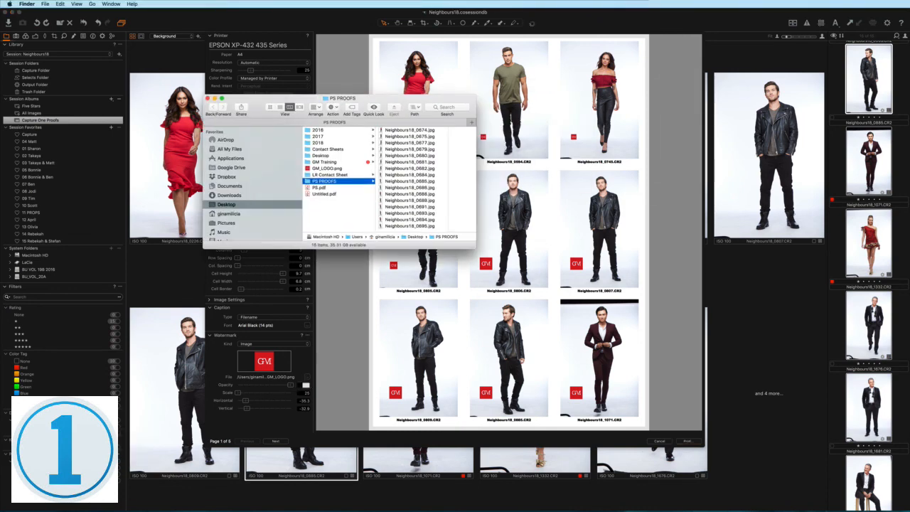
pyautogui.click(324, 149)
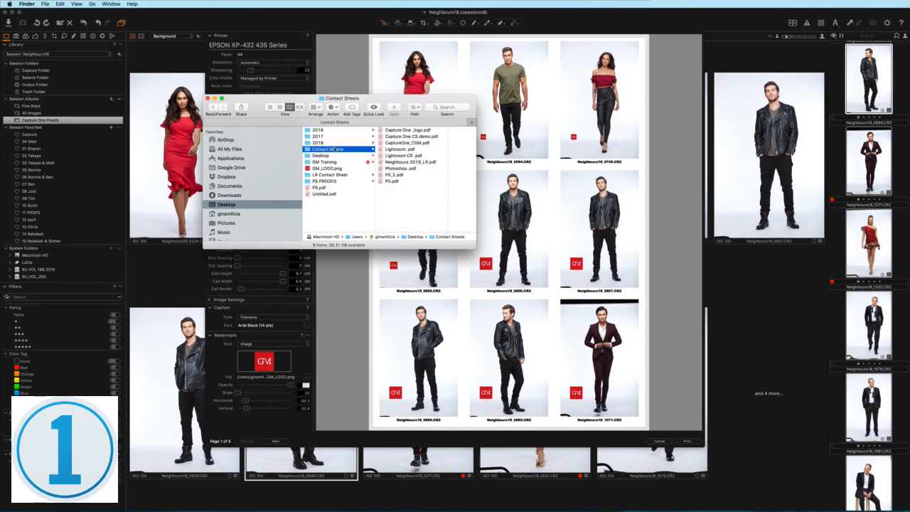
pyautogui.click(388, 136)
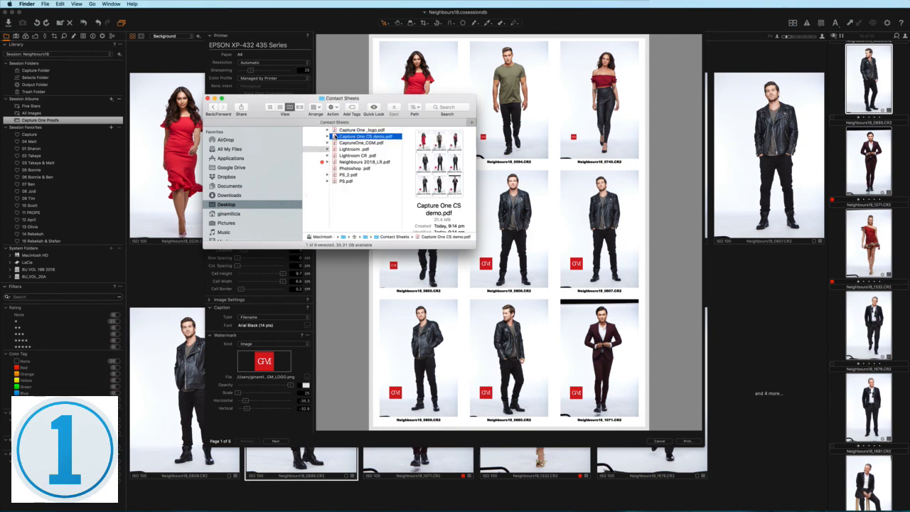
pyautogui.doubleClick(334, 136)
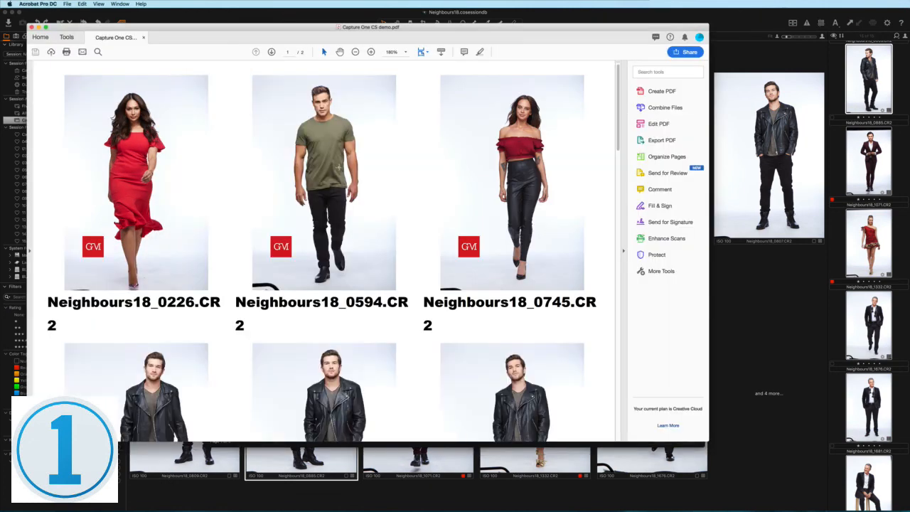
# Examine the captions and logo watermarks on both pages of the PDF, and close the PDF and Finder windows.
pyautogui.scroll(-15, 339, 166)
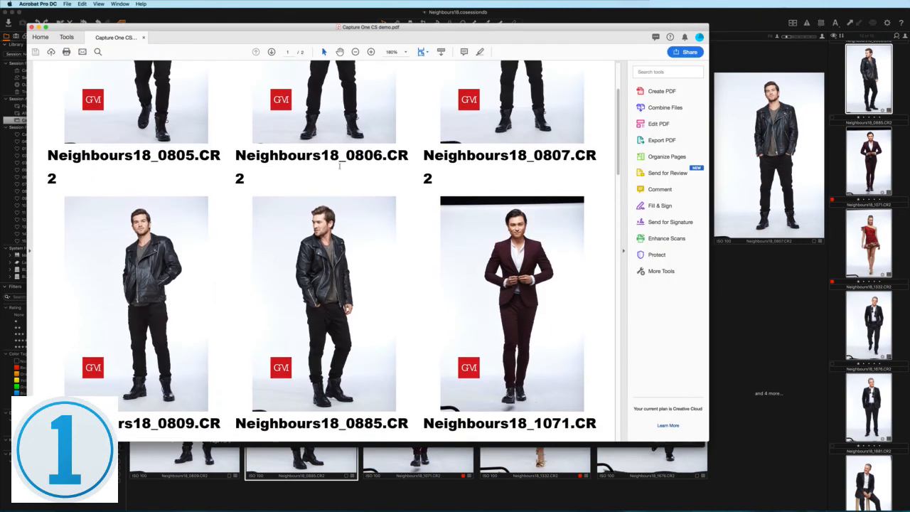
pyautogui.scroll(-8, 339, 166)
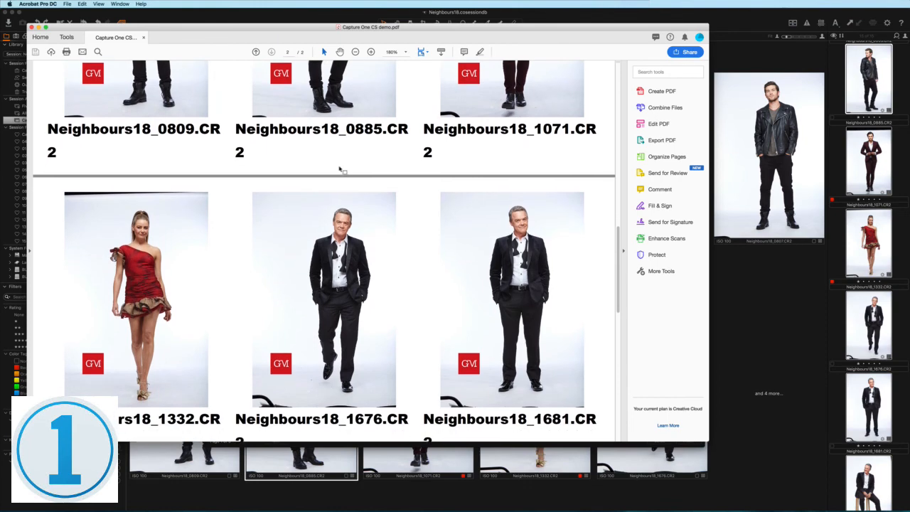
pyautogui.scroll(-10, 340, 166)
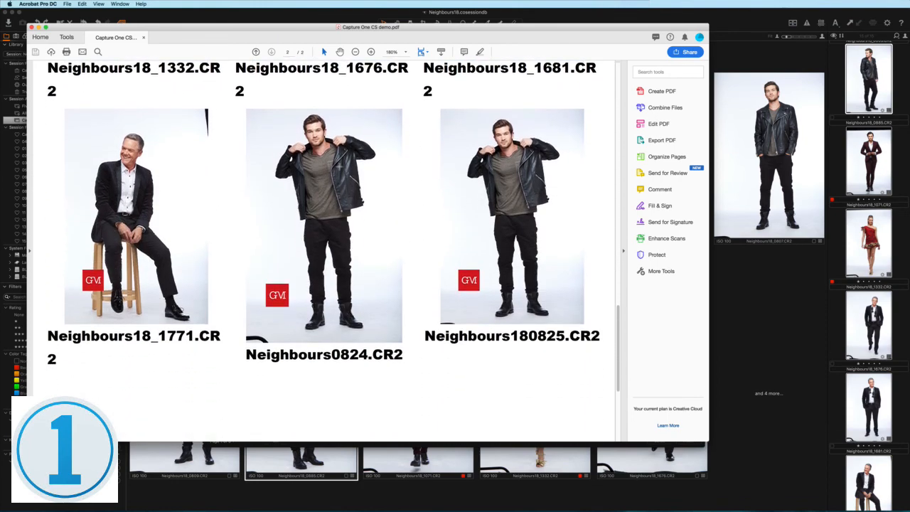
pyautogui.scroll(8, 340, 168)
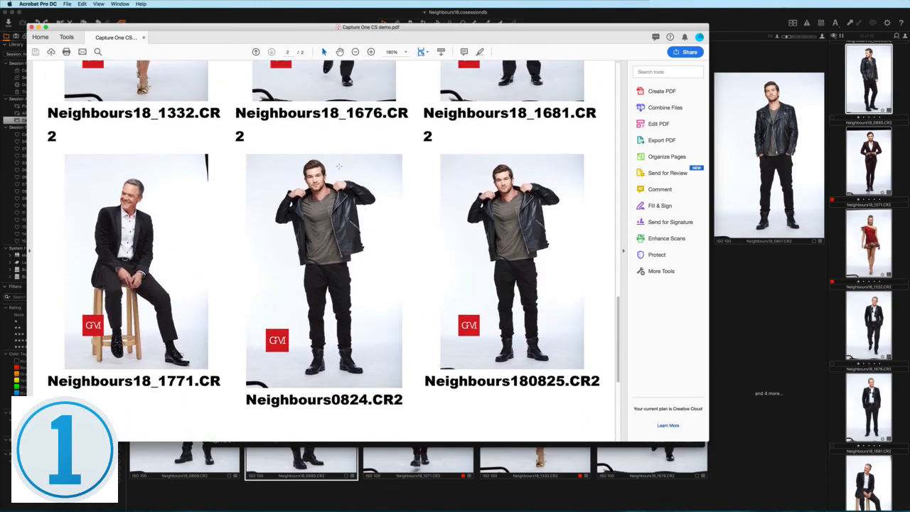
pyautogui.scroll(8, 340, 170)
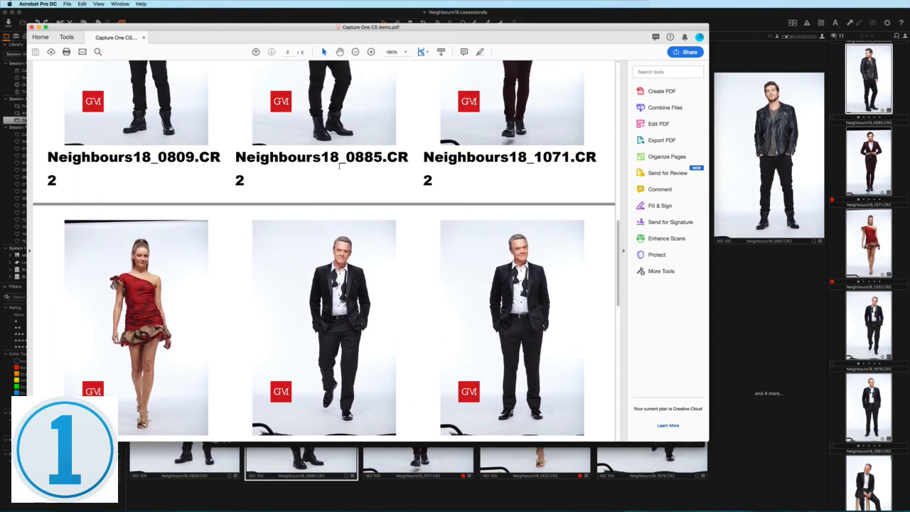
pyautogui.scroll(8, 339, 168)
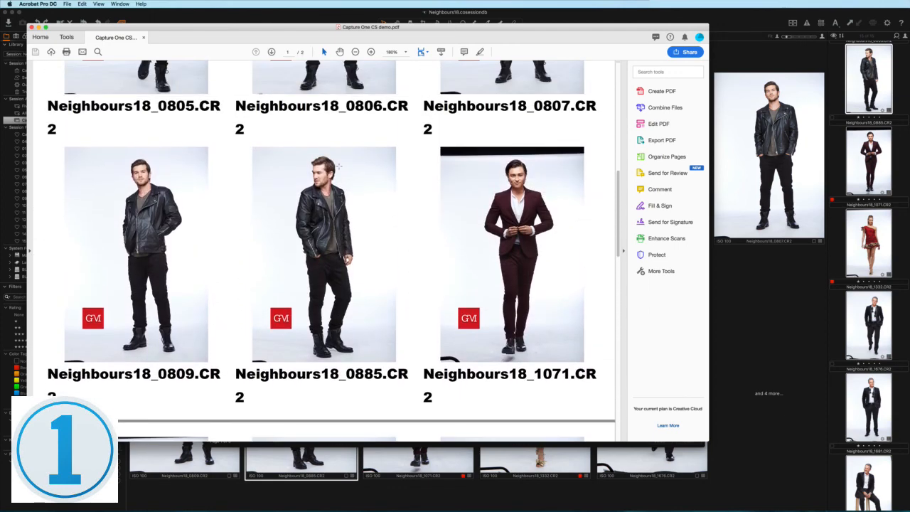
pyautogui.scroll(8, 340, 166)
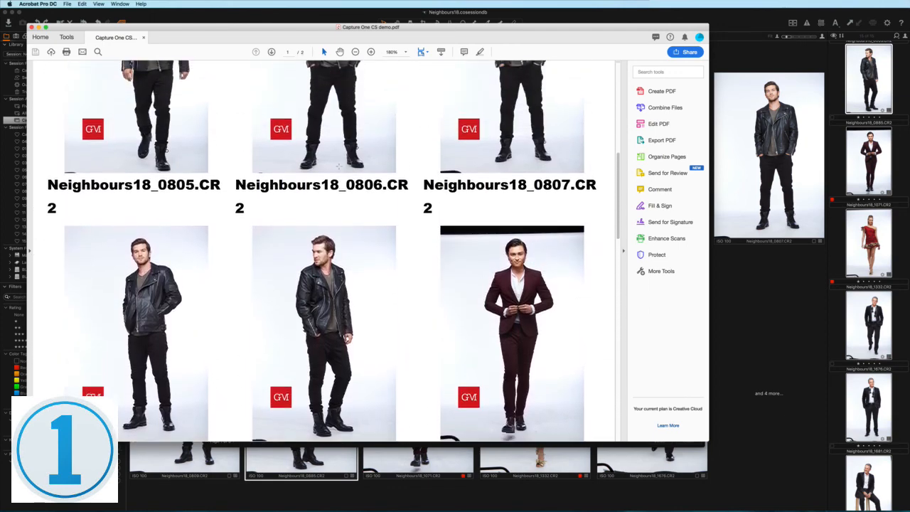
pyautogui.scroll(10, 339, 165)
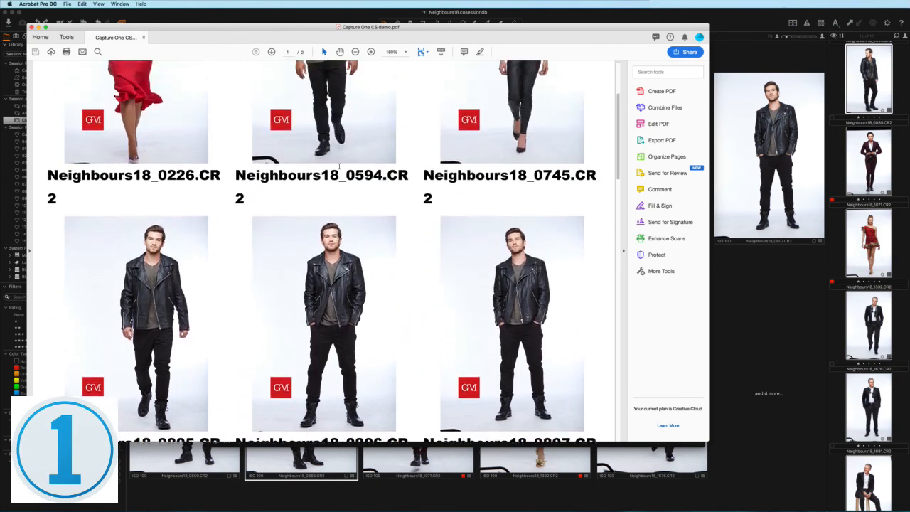
pyautogui.scroll(2, 339, 166)
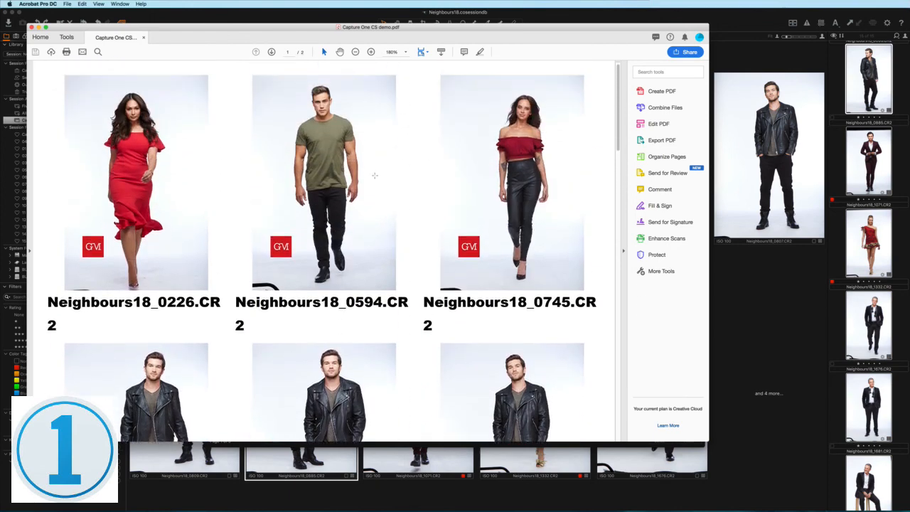
pyautogui.click(31, 27)
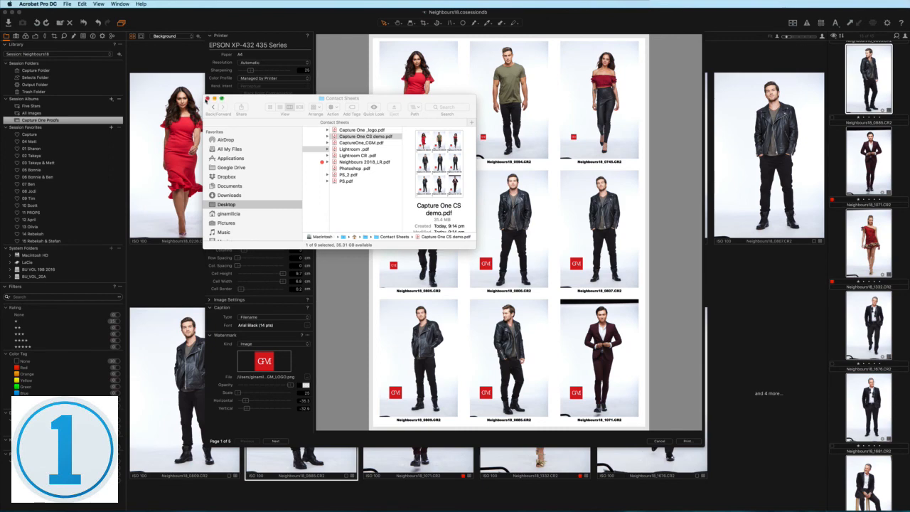
pyautogui.click(207, 99)
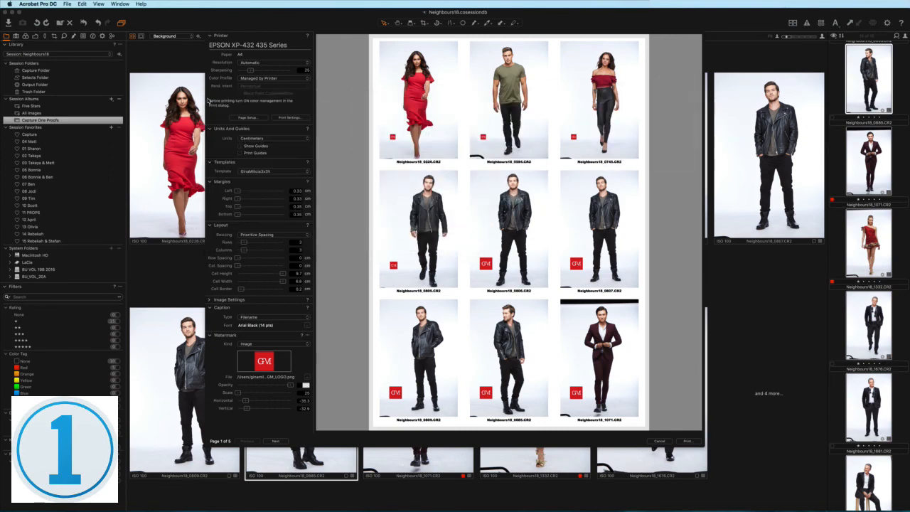
# Reduce the Arial Black caption font size to 12 in Capture One's print setup and close the font chooser.
pyautogui.click(307, 327)
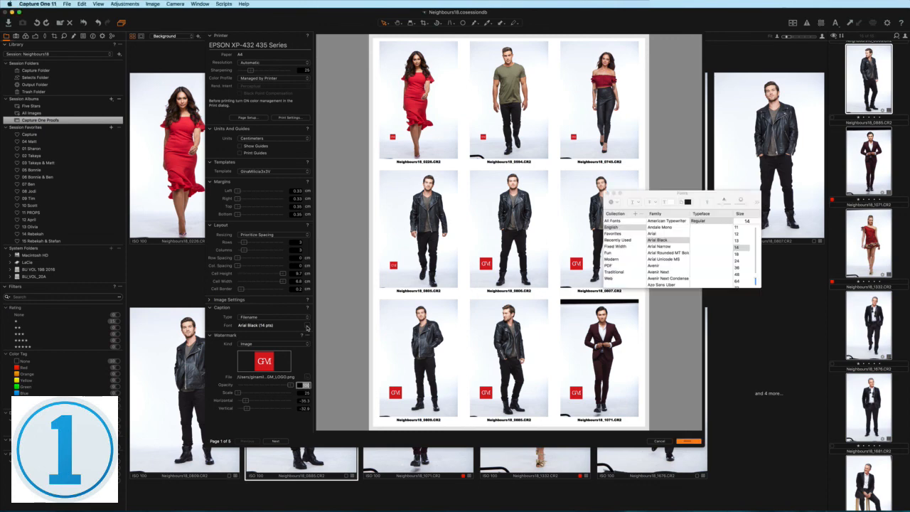
pyautogui.click(741, 235)
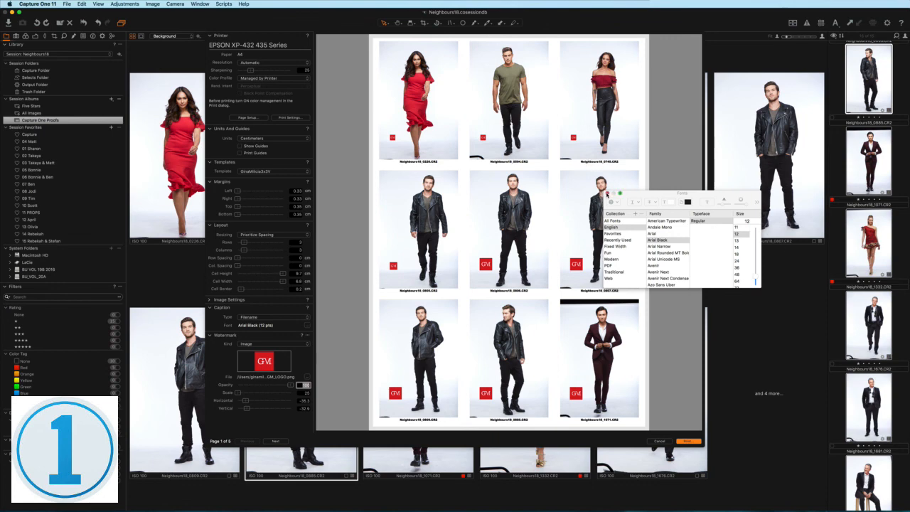
pyautogui.click(608, 193)
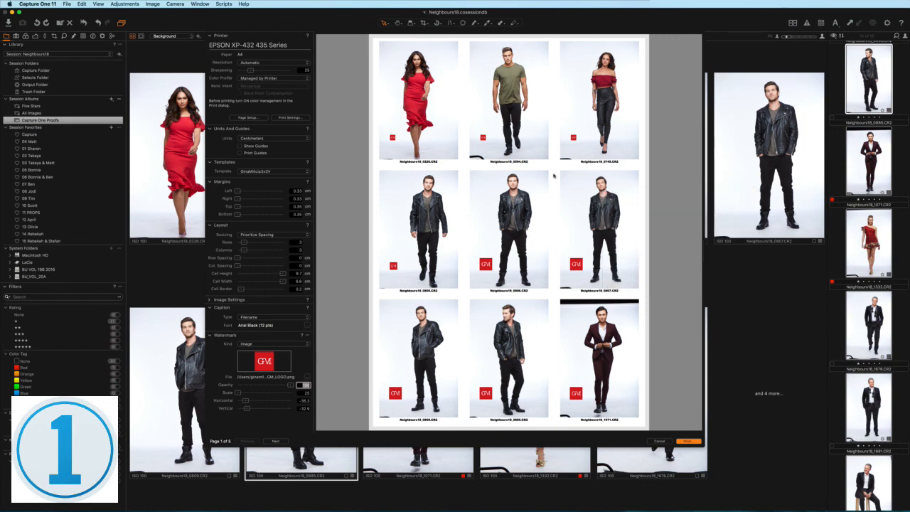
# Save the updated print layout as a PDF titled "Capture One CS demo", replacing the existing Capture One CS demo.pdf in the Contact Sheets folder.
pyautogui.click(687, 443)
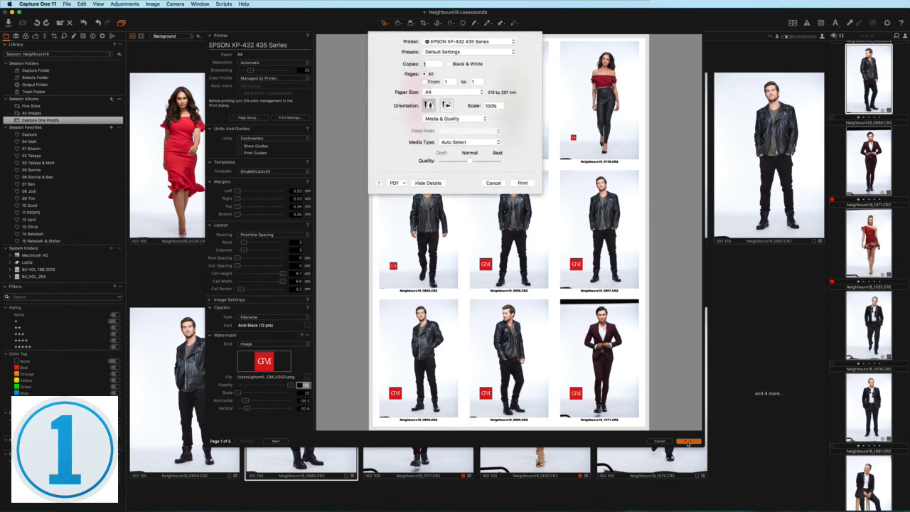
pyautogui.click(397, 184)
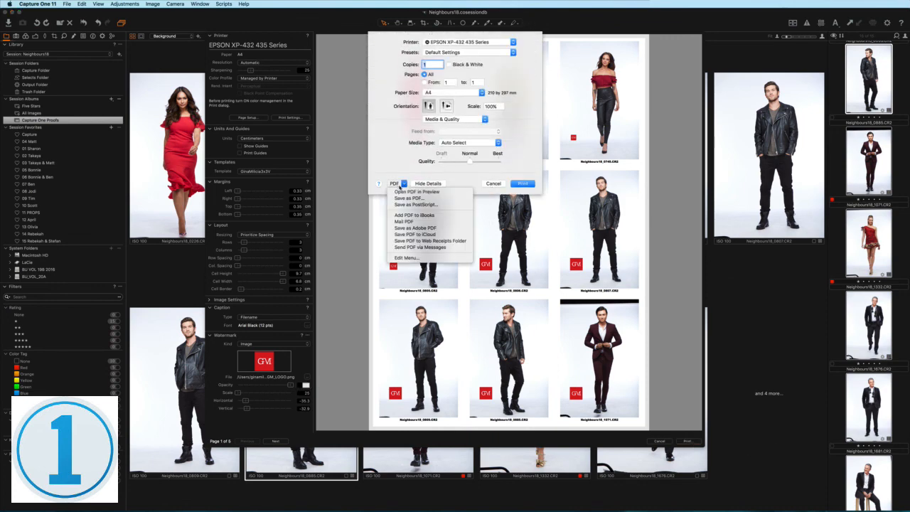
pyautogui.click(411, 198)
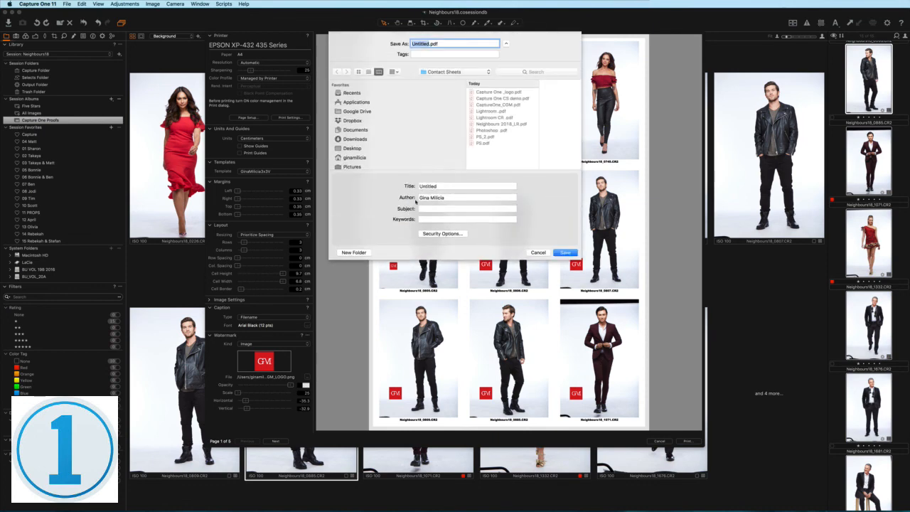
pyautogui.click(505, 98)
pyautogui.click(442, 185)
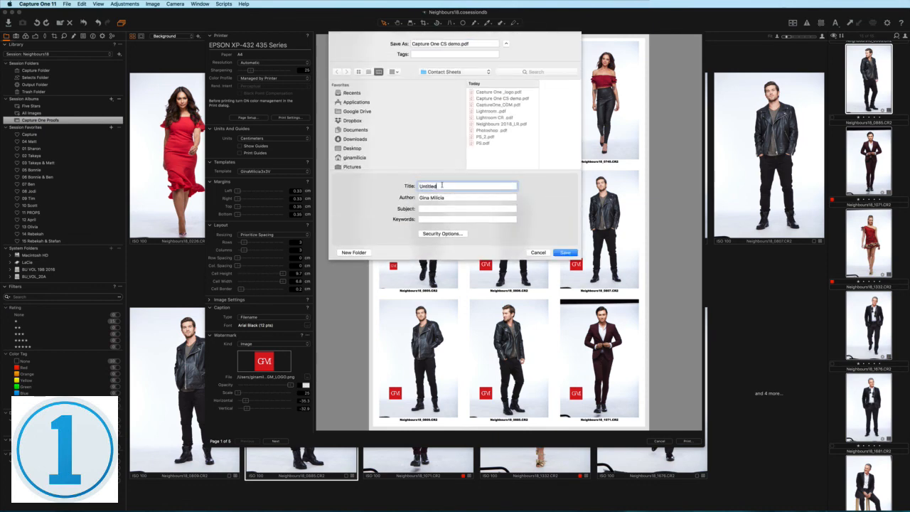
pyautogui.moveTo(442, 185); pyautogui.dragTo(409, 182)
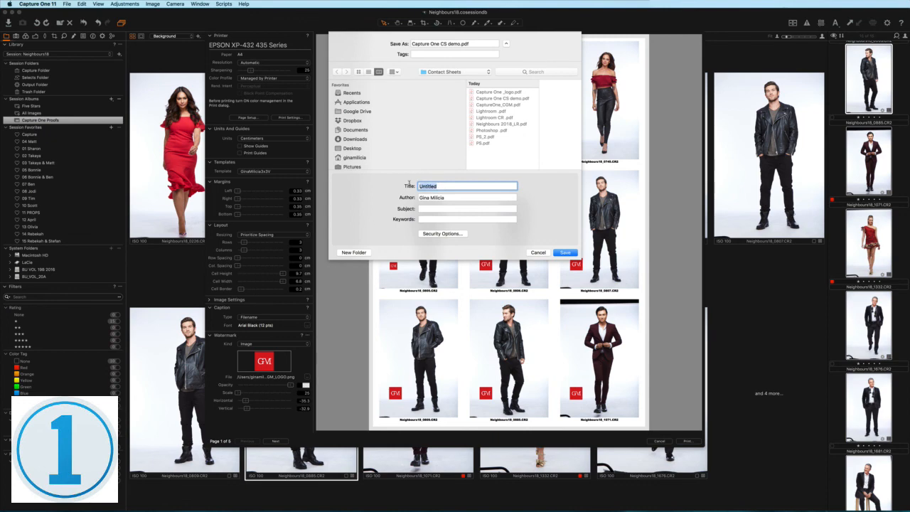
pyautogui.write('Capture One CS demo')
pyautogui.click(560, 253)
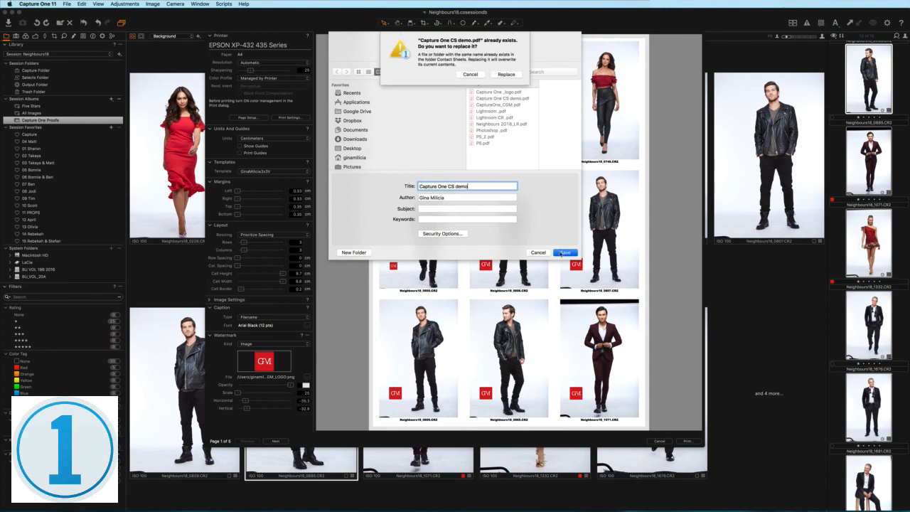
pyautogui.click(505, 74)
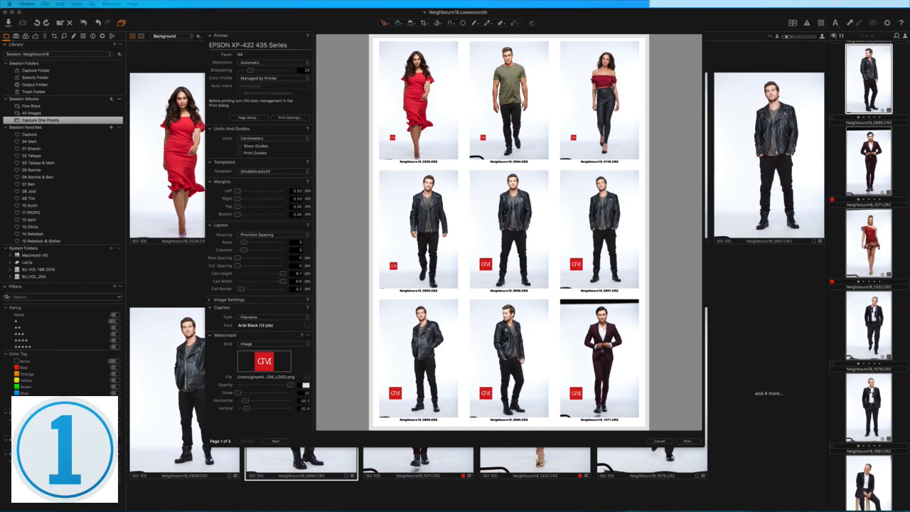
# Switch to Finder and open the replaced Capture One CS demo.pdf from the Contact Sheets folder.
pyautogui.click(344, 150)
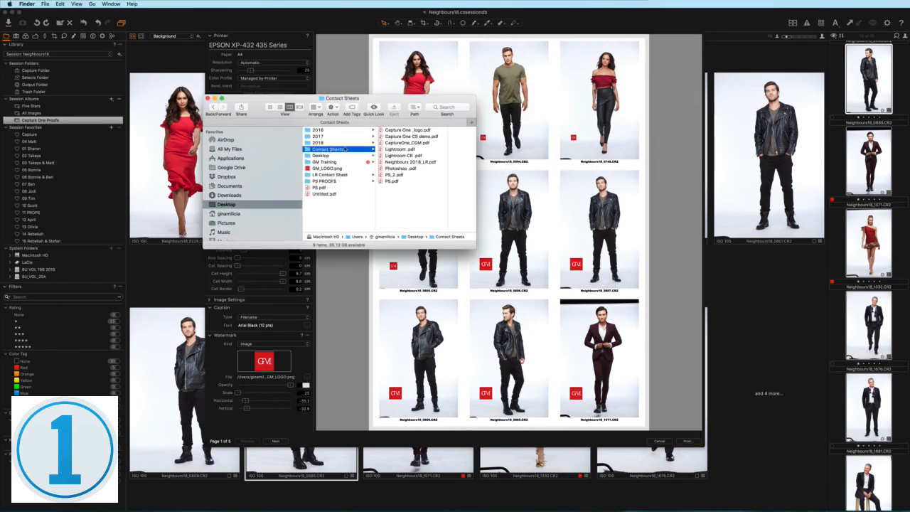
pyautogui.click(413, 136)
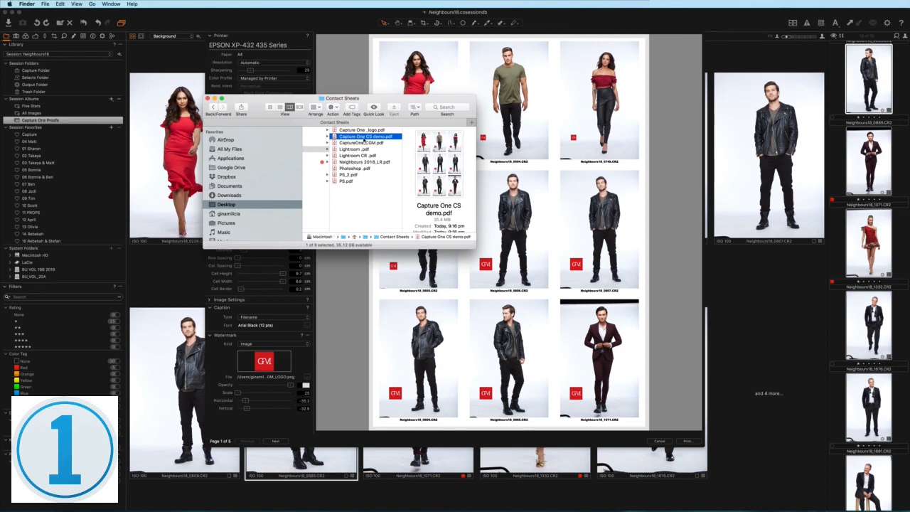
pyautogui.doubleClick(365, 136)
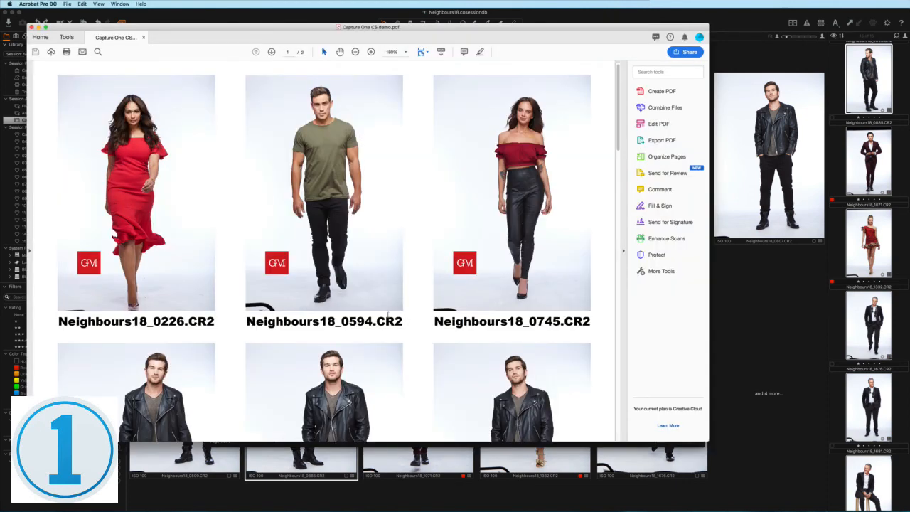
# Check the resized filename captions and logo watermarks across both pages of the PDF, and close the PDF and Finder windows.
pyautogui.scroll(-5, 359, 298)
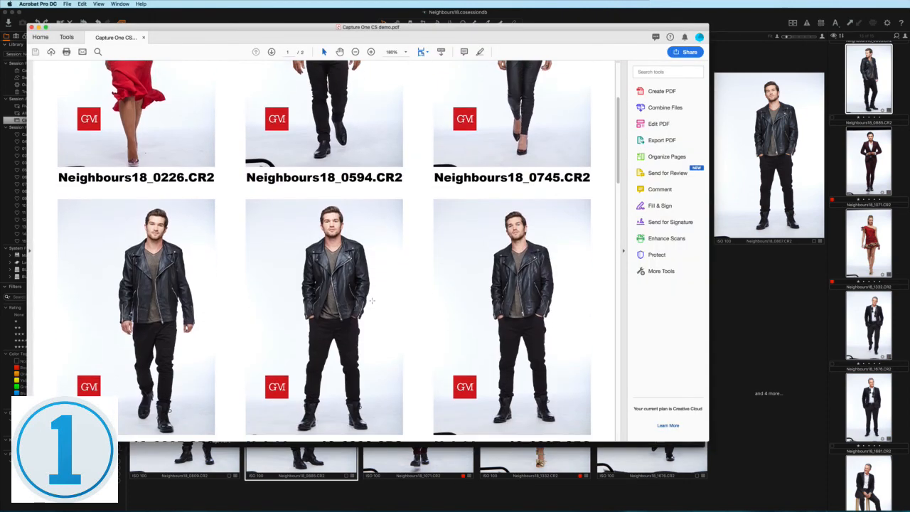
pyautogui.scroll(-10, 371, 300)
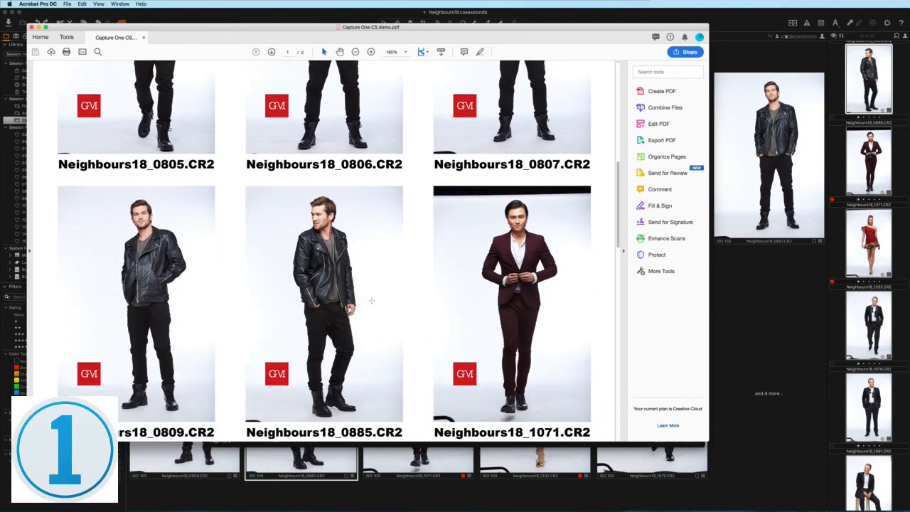
pyautogui.scroll(-15, 371, 300)
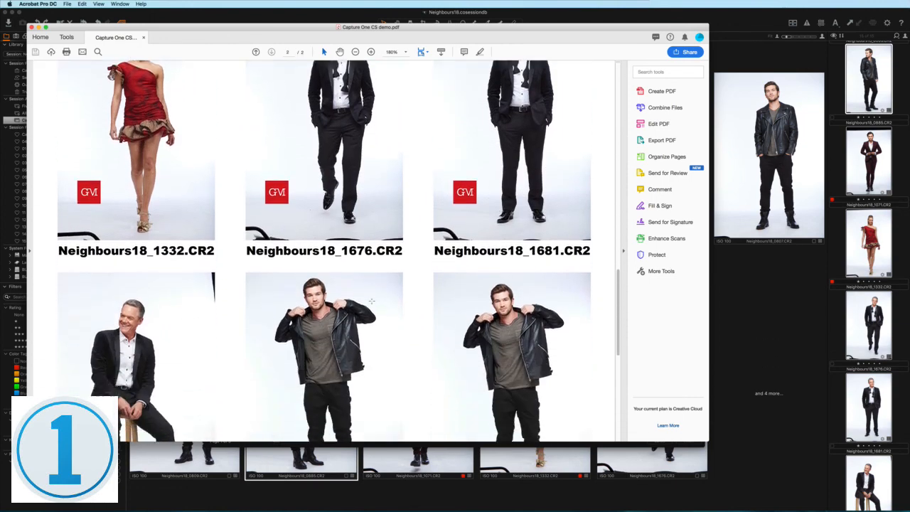
pyautogui.scroll(-8, 371, 301)
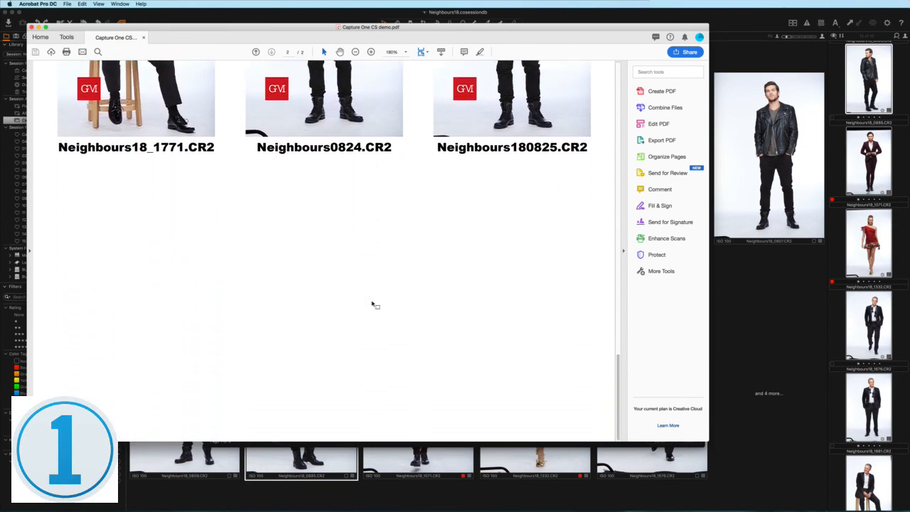
pyautogui.scroll(20, 371, 300)
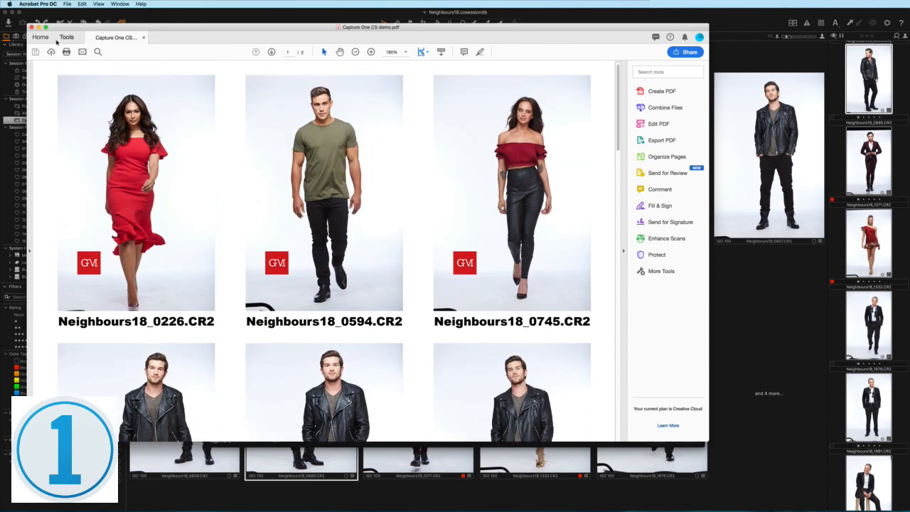
pyautogui.click(31, 27)
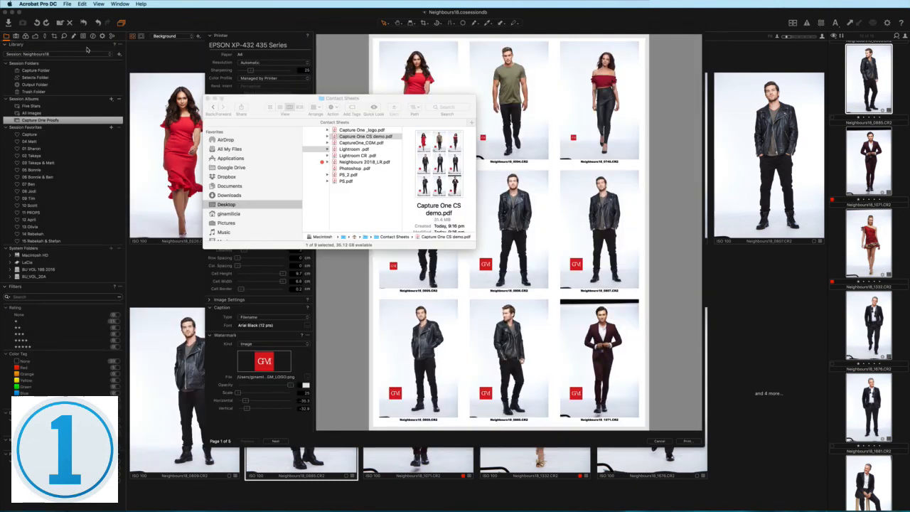
pyautogui.click(207, 99)
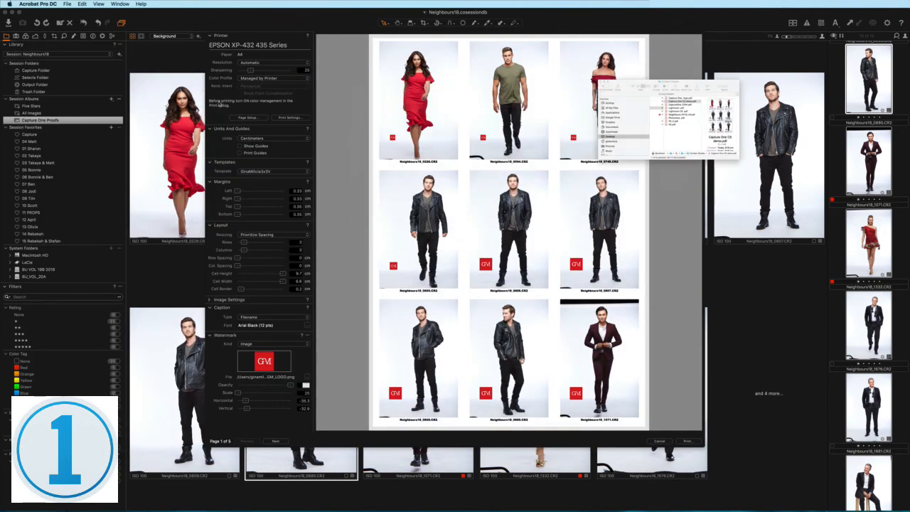